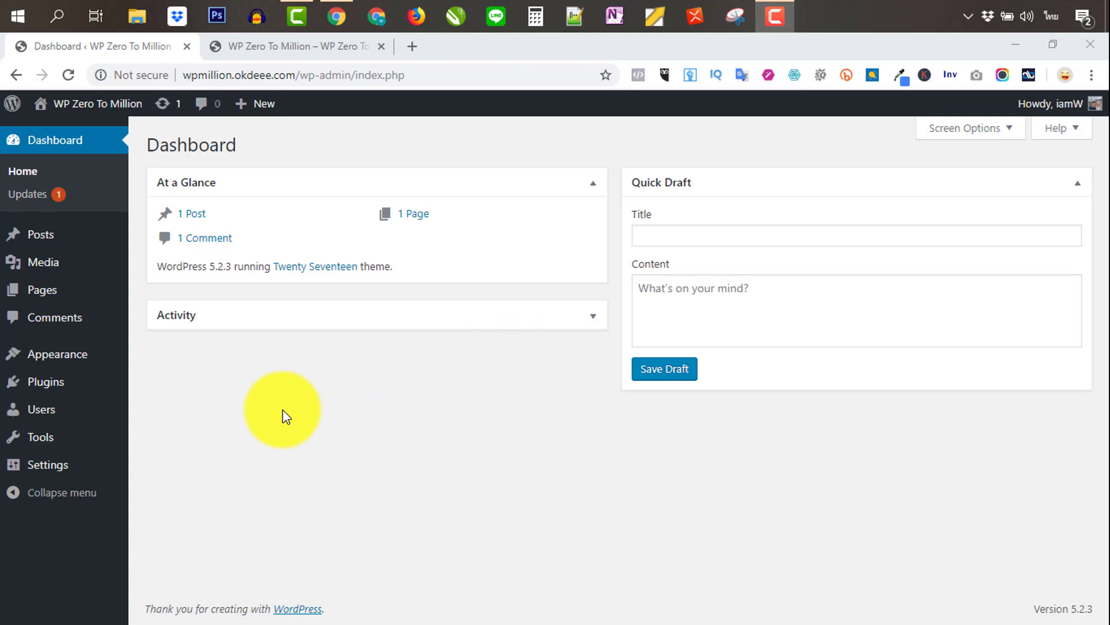
Look over the site's front page down to the "Hello world!" post, and return to the dashboard.
click(284, 411)
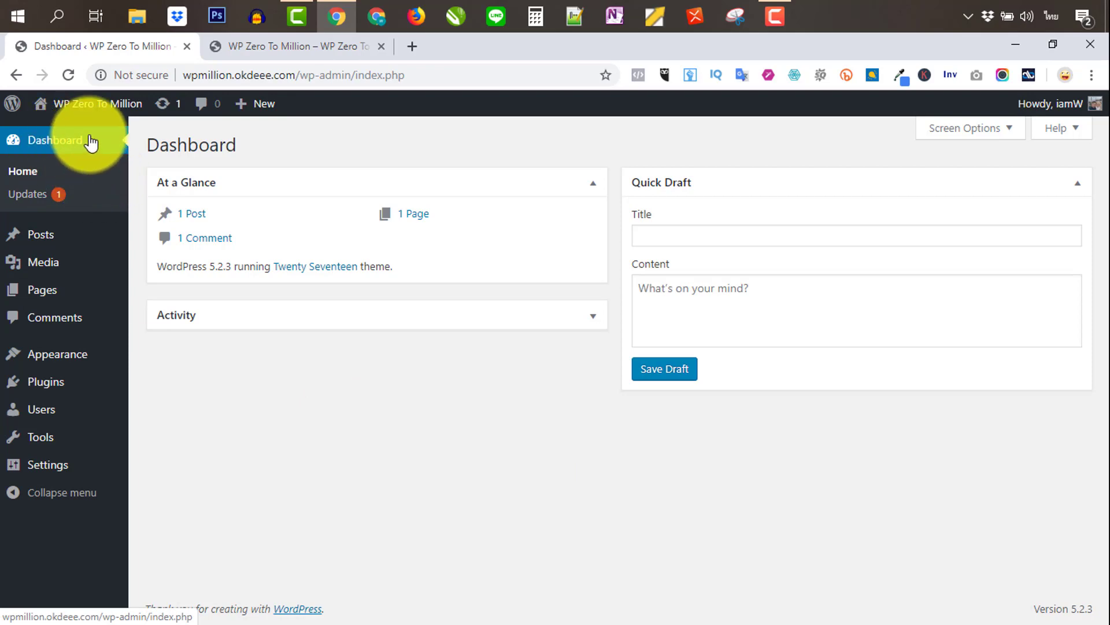
mouse_move(69, 242)
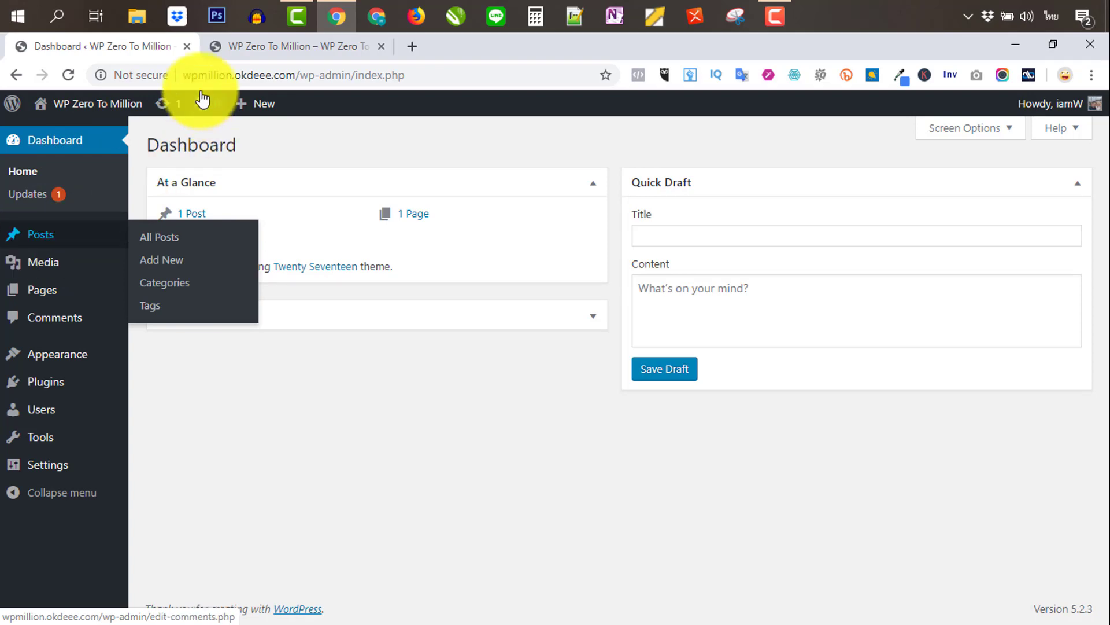
click(272, 45)
scroll(513, 334, down, 3)
scroll(514, 334, down, 5)
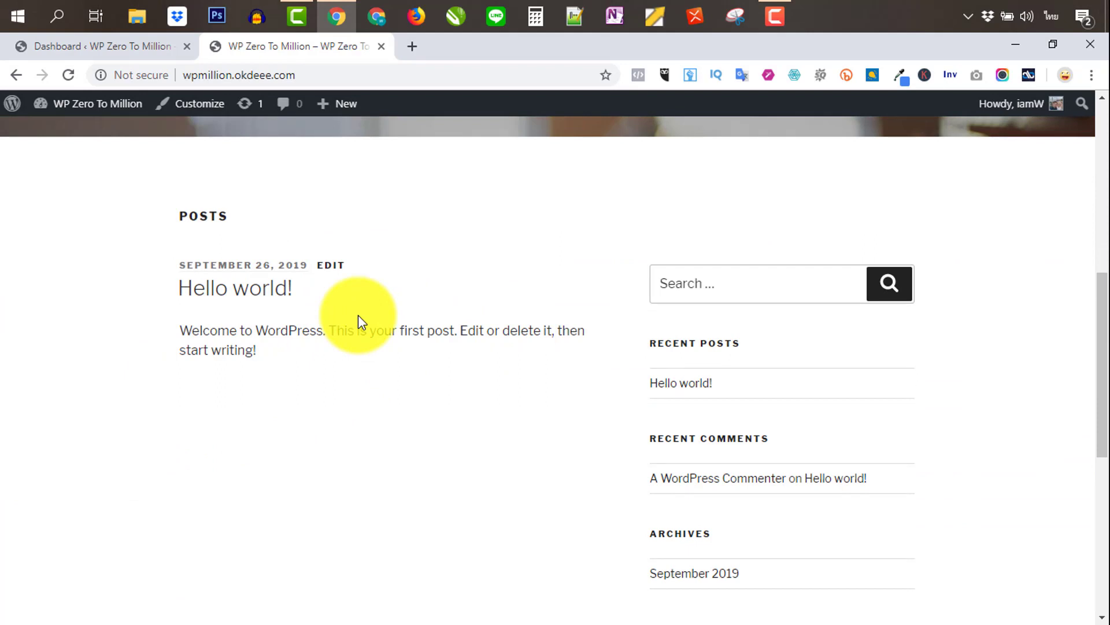
click(86, 45)
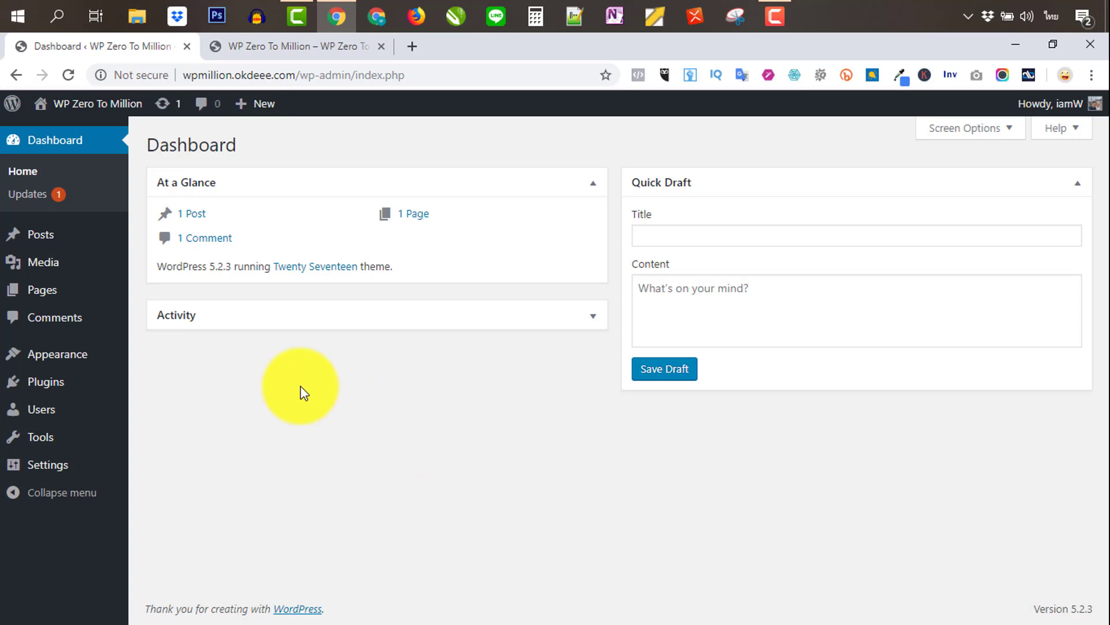
Open the Uncategorized post category for editing and change its name to "ข่าวสาร".
click(46, 236)
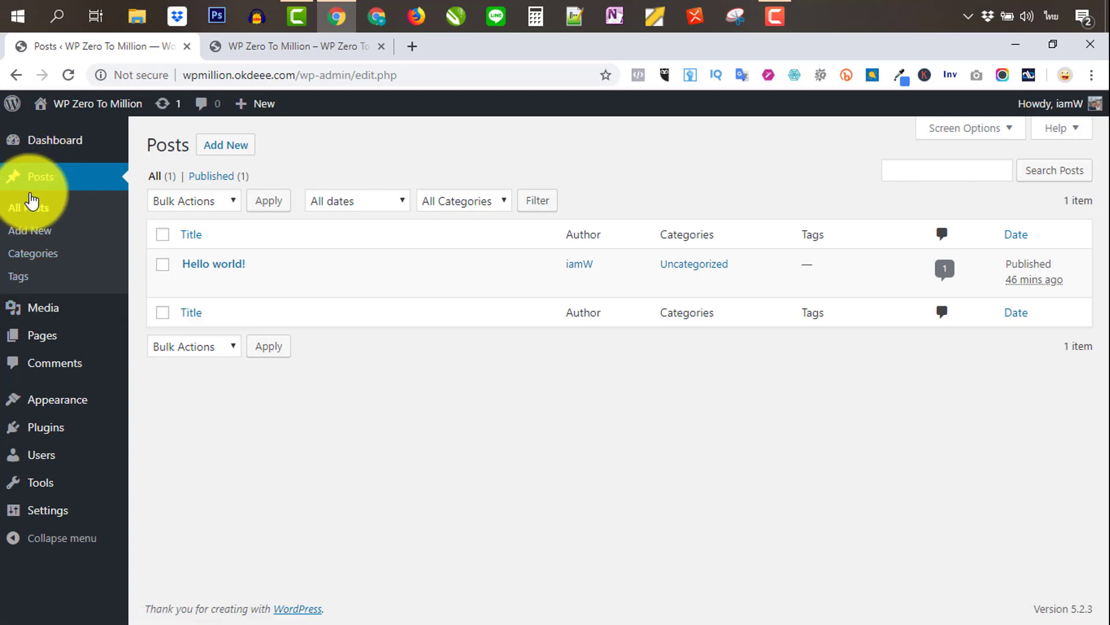
click(35, 253)
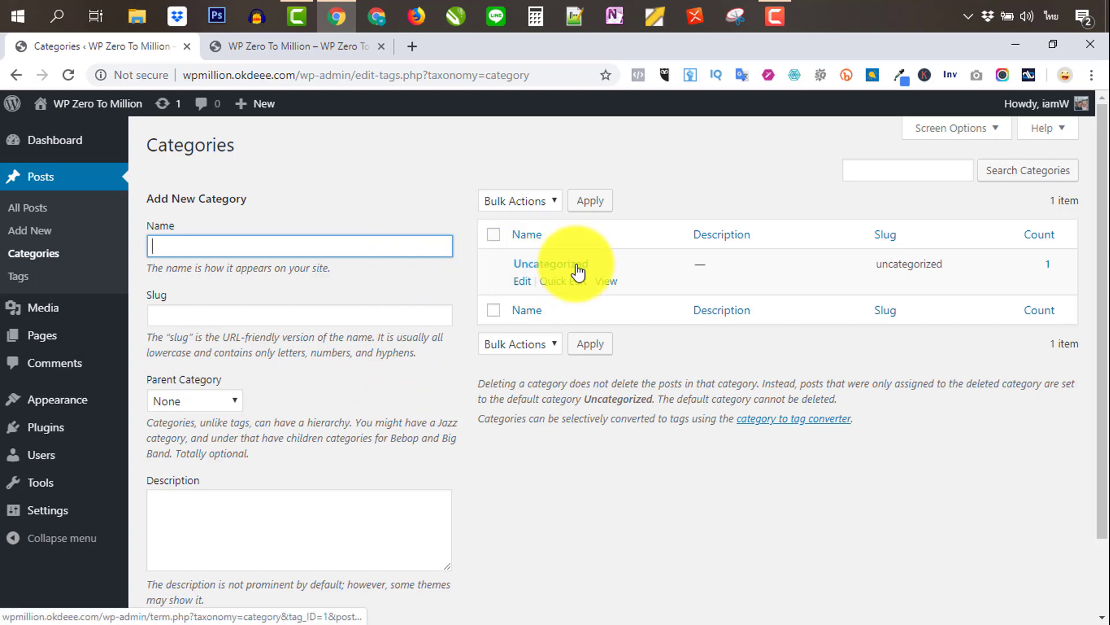
click(524, 282)
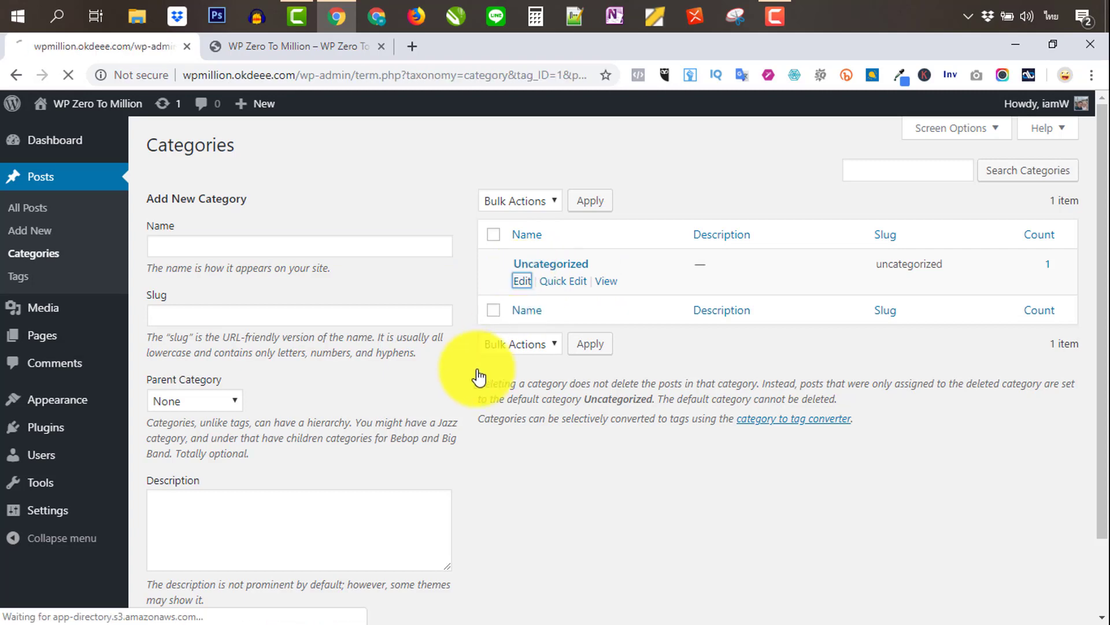
double_click(376, 188)
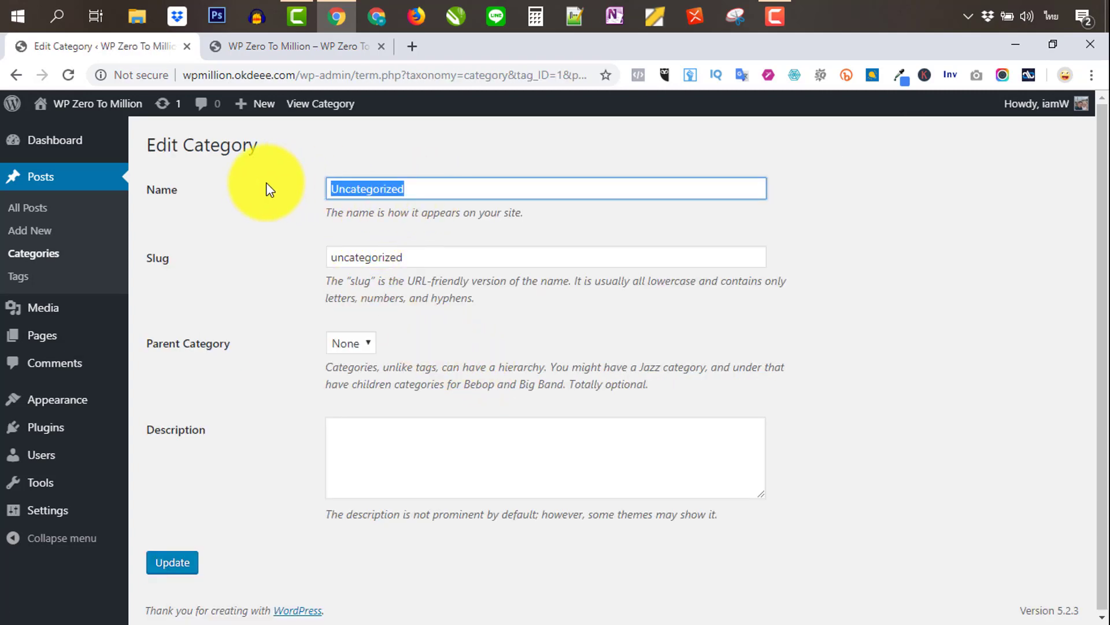
text(ข่าวสาร)
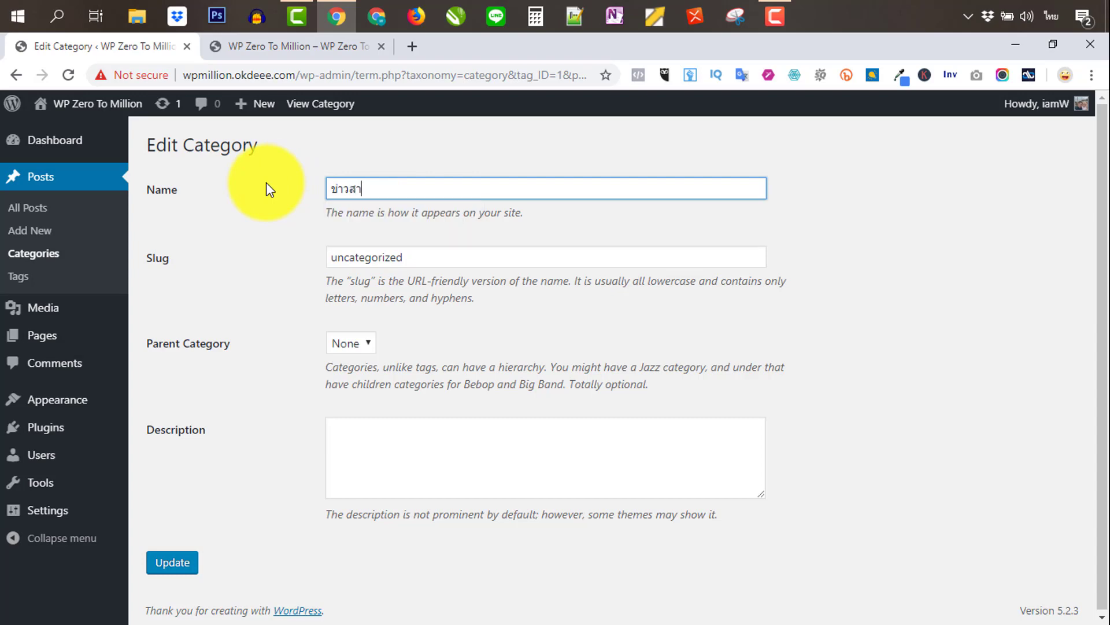
Replace the category's slug with "news".
double_click(367, 257)
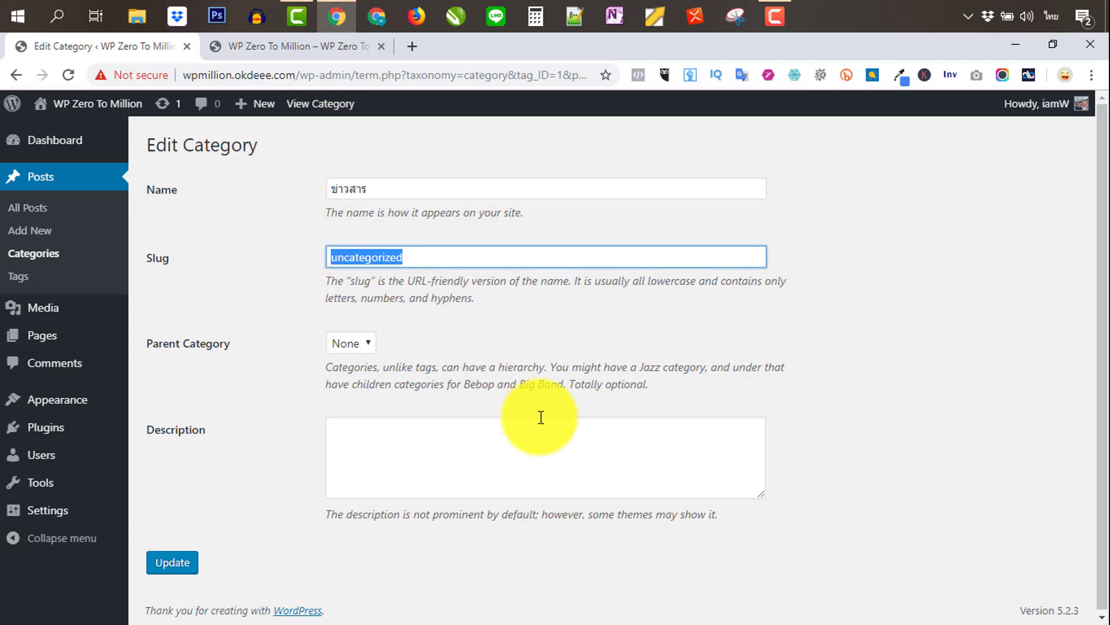
text(ๆ)
key(BackSpace)
key(grave)
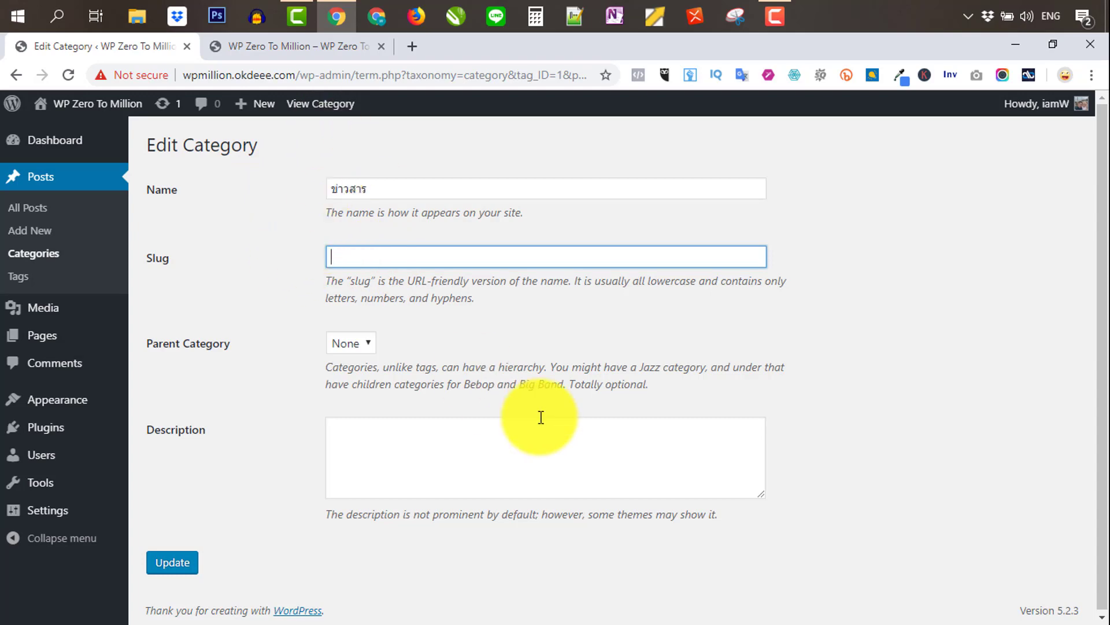
text(news)
Enter "ข่าวสาร" as the category's description and save the updated category.
click(401, 424)
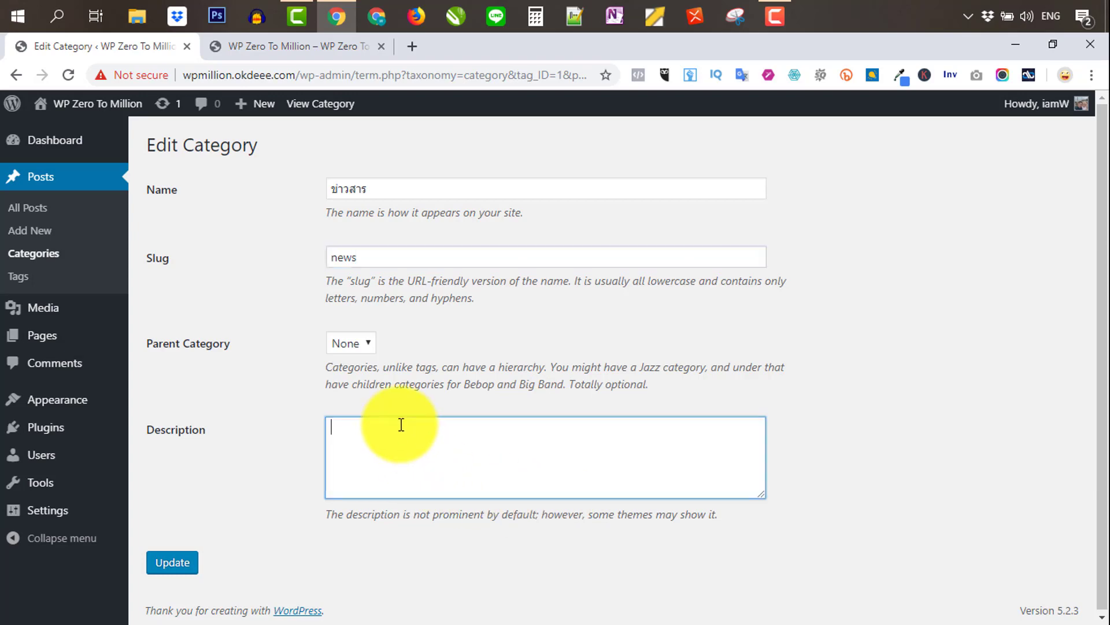
text(-jk)
key(BackSpace)
key(BackSpace)
key(BackSpace)
key(grave)
text(ข่าวสาร)
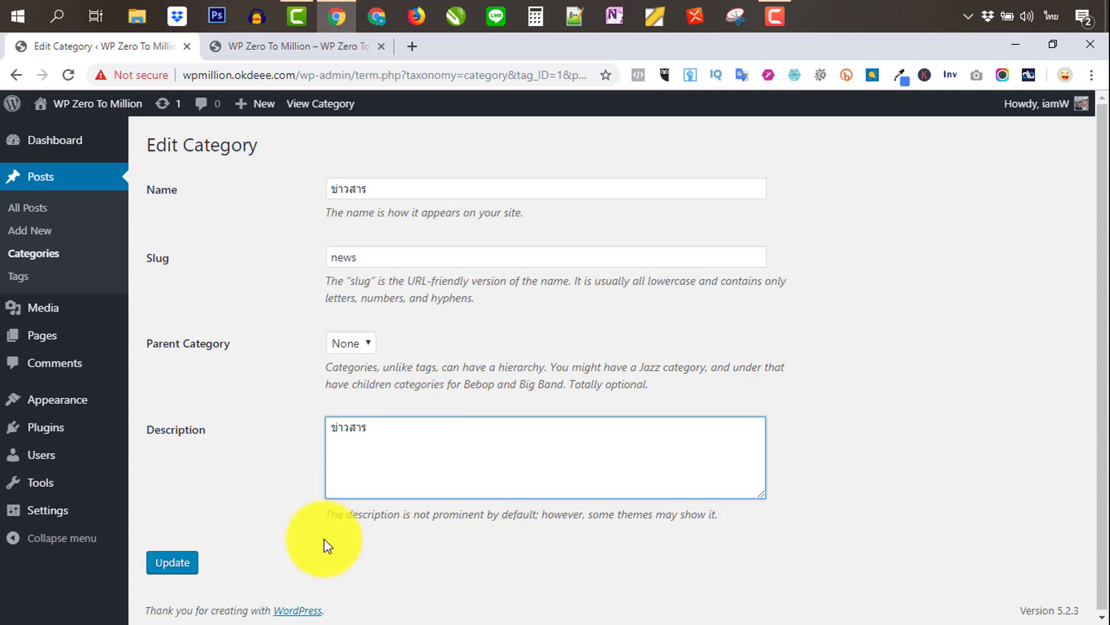
click(173, 564)
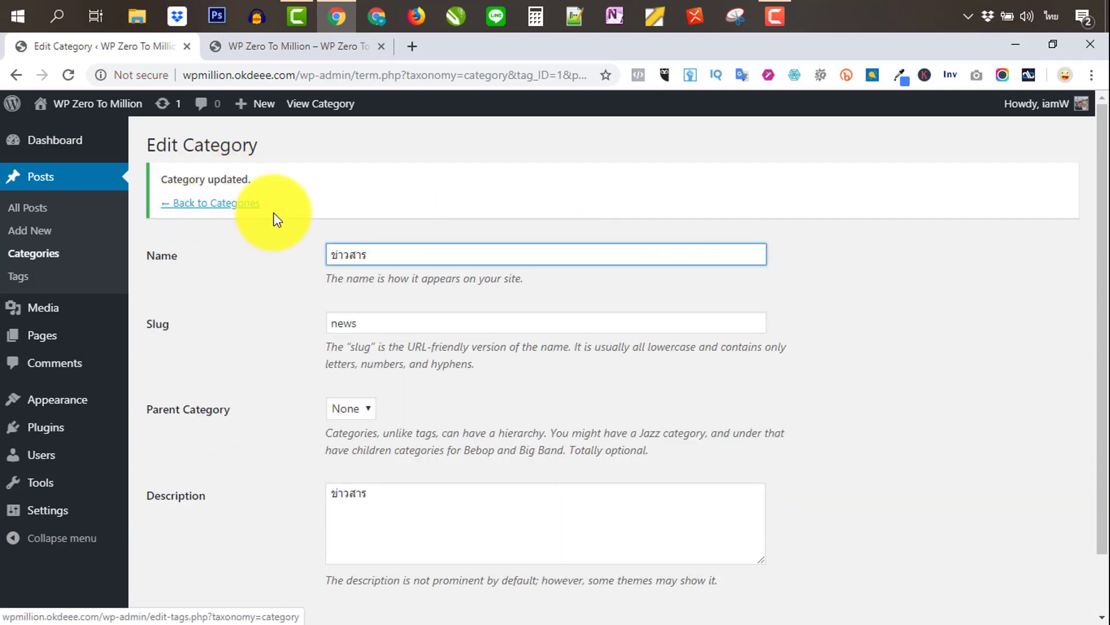
Return to the categories overview and fill in a new category named "กิจกรรม" with the slug "event".
click(216, 207)
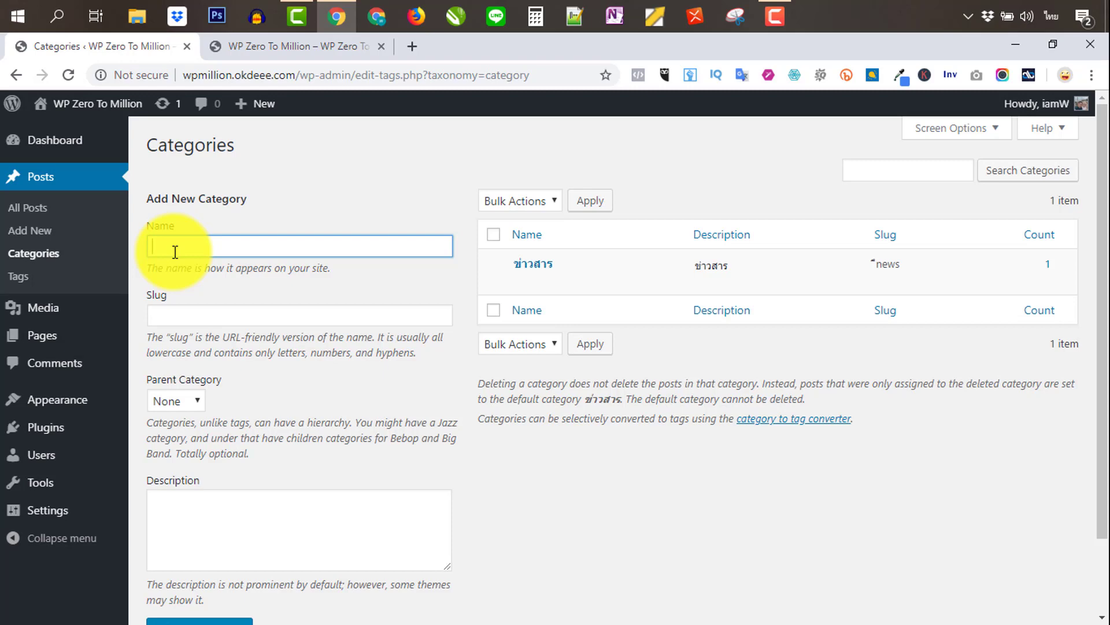
text(กิจกรรม)
click(187, 317)
text(าสีะ)
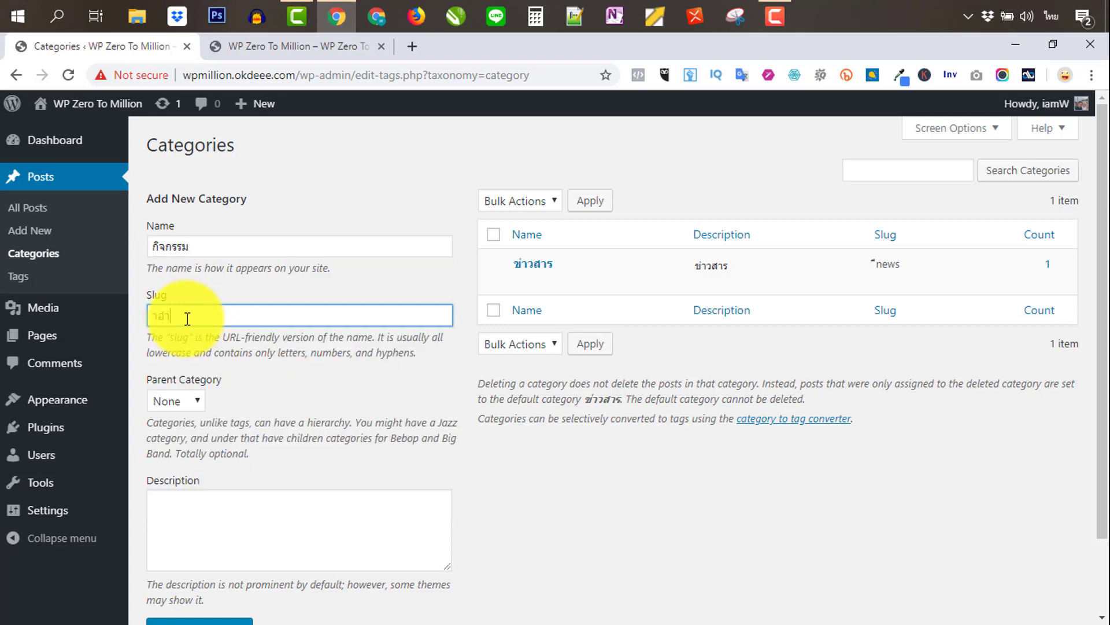
key(BackSpace)
key(BackSpace)
key(BackSpace)
key(grave)
text(event)
Enter "กิจกรรม" as the new category's description and add the category.
click(178, 506)
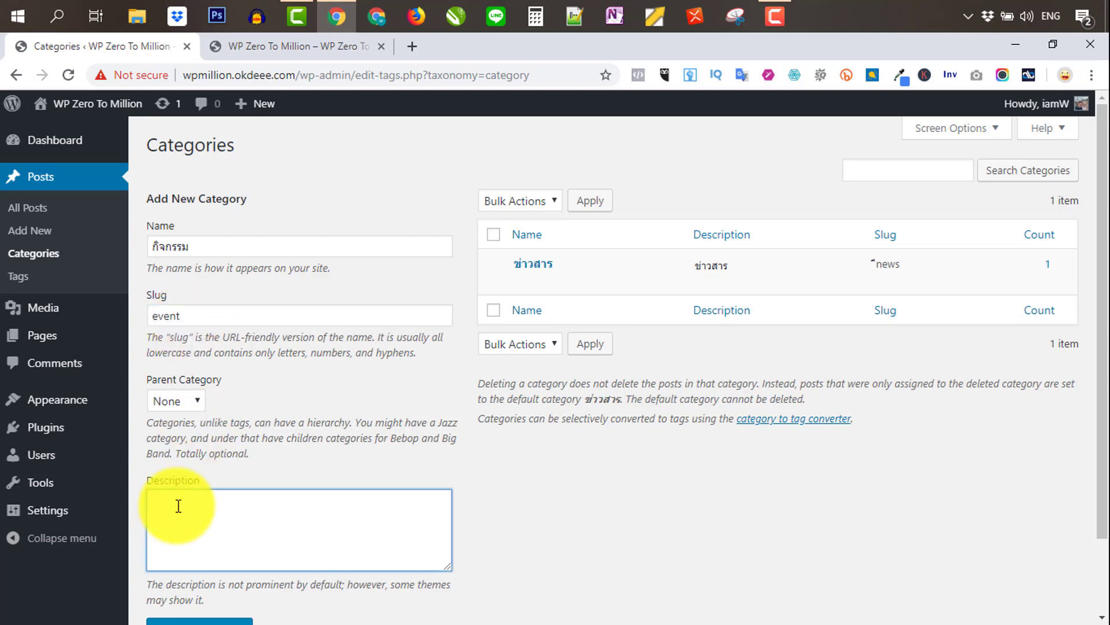
text(db)
key(BackSpace)
key(BackSpace)
key(alt+shift)
text(กิจกรรม)
scroll(263, 596, down, 1)
click(225, 590)
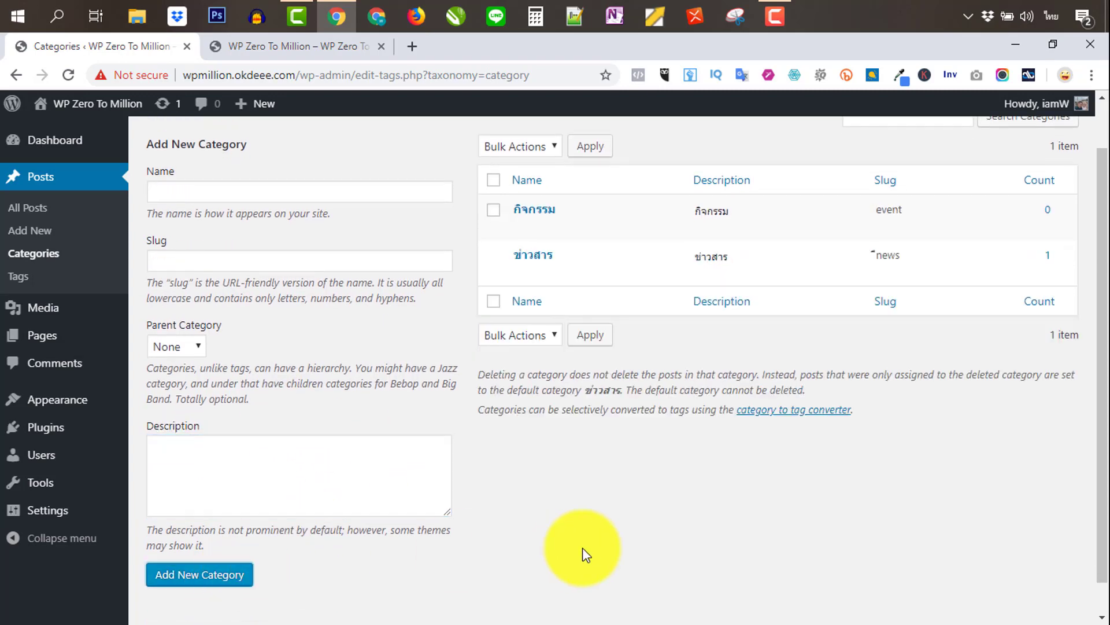
Fill in another new category with the name "โปรโมชั่น" and the slug "promotion".
scroll(223, 248, up, 1)
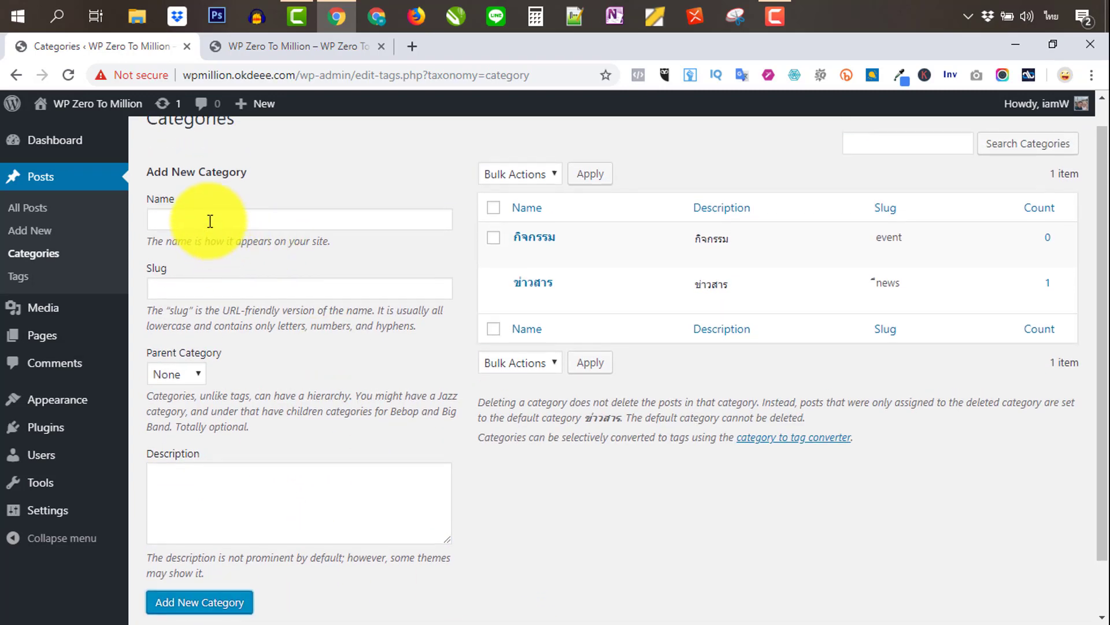
click(210, 221)
text(โ)
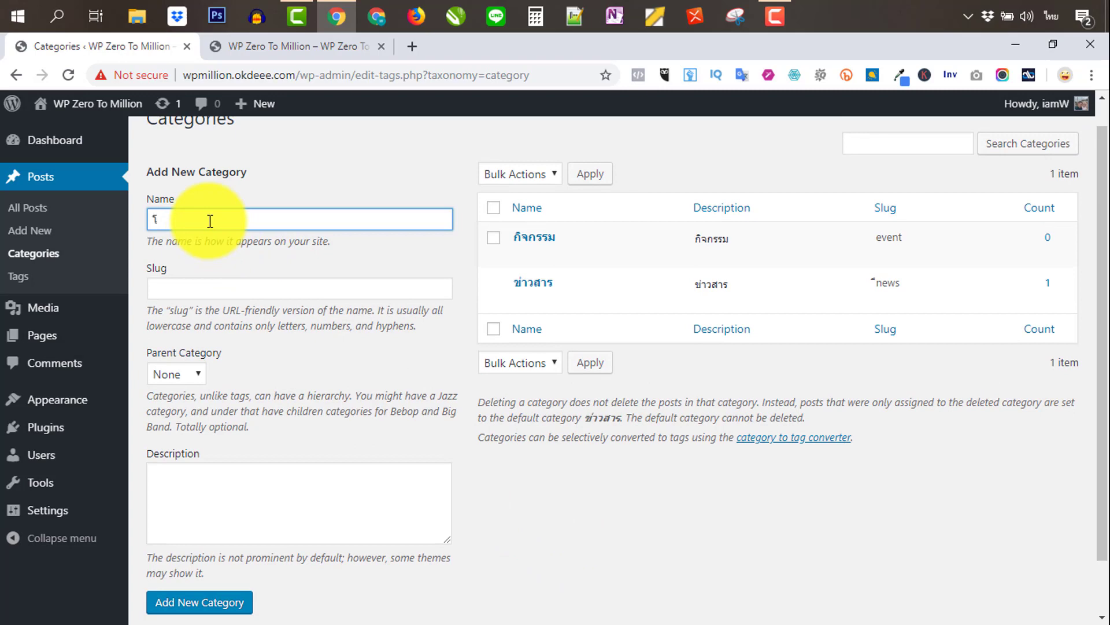
text(ปรโมชั่น)
key(Tab)
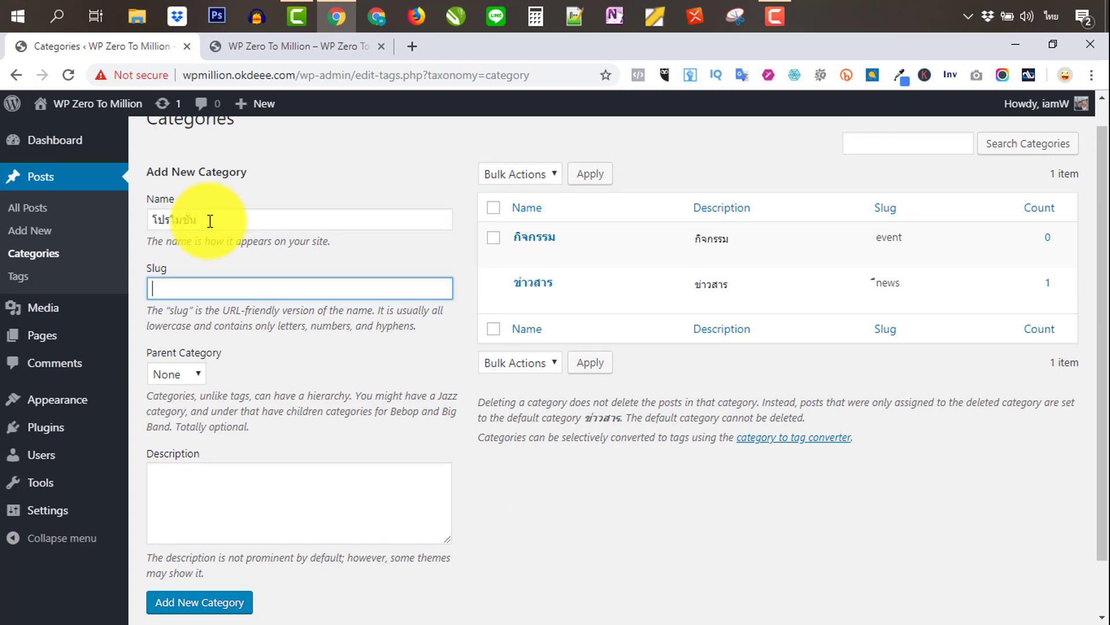
key(alt+shift)
text(promotion)
Enter "โปรโมชั่น สินค้าลดราคา" as the new category's description and add the category.
key(Tab)
key(Tab)
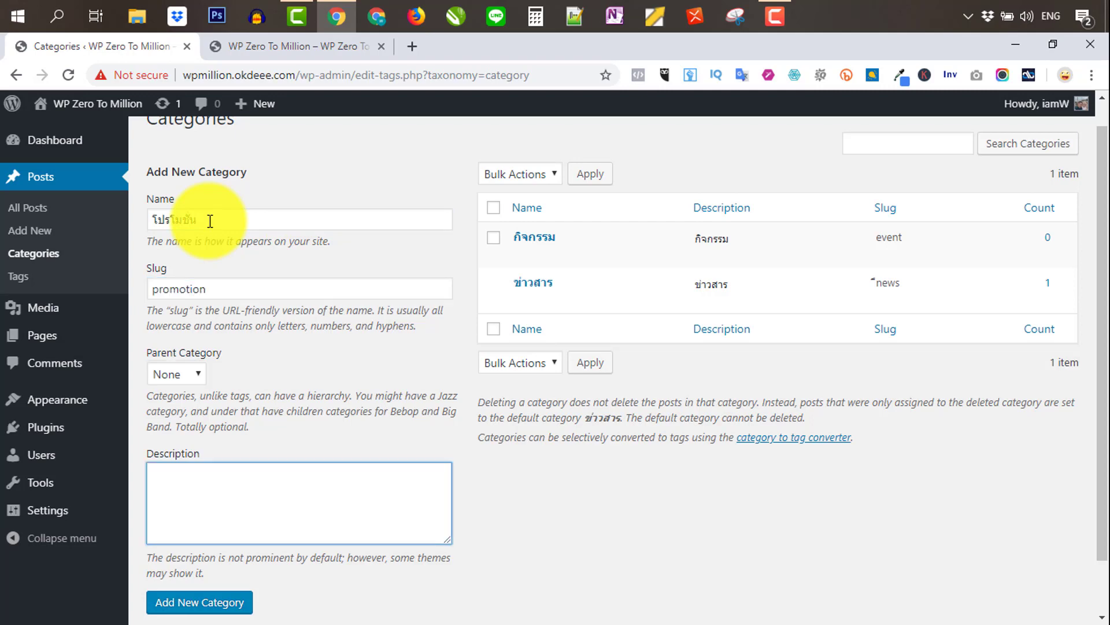
text(F)
key(BackSpace)
key(alt+shift)
text(โปรโมชั่น สินค้าลดราคา)
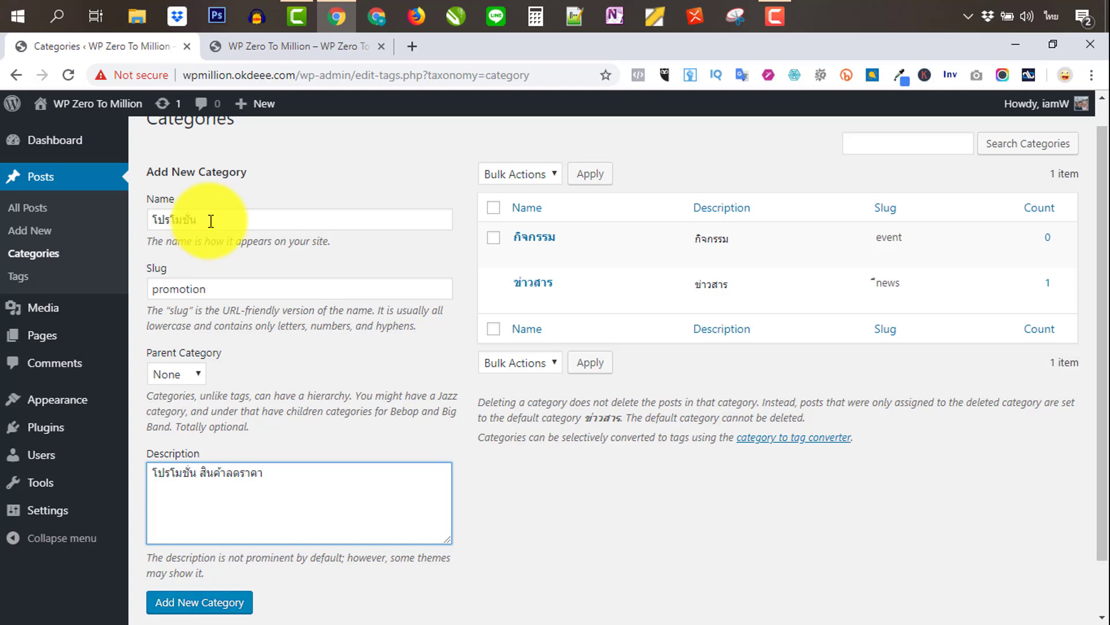
click(515, 522)
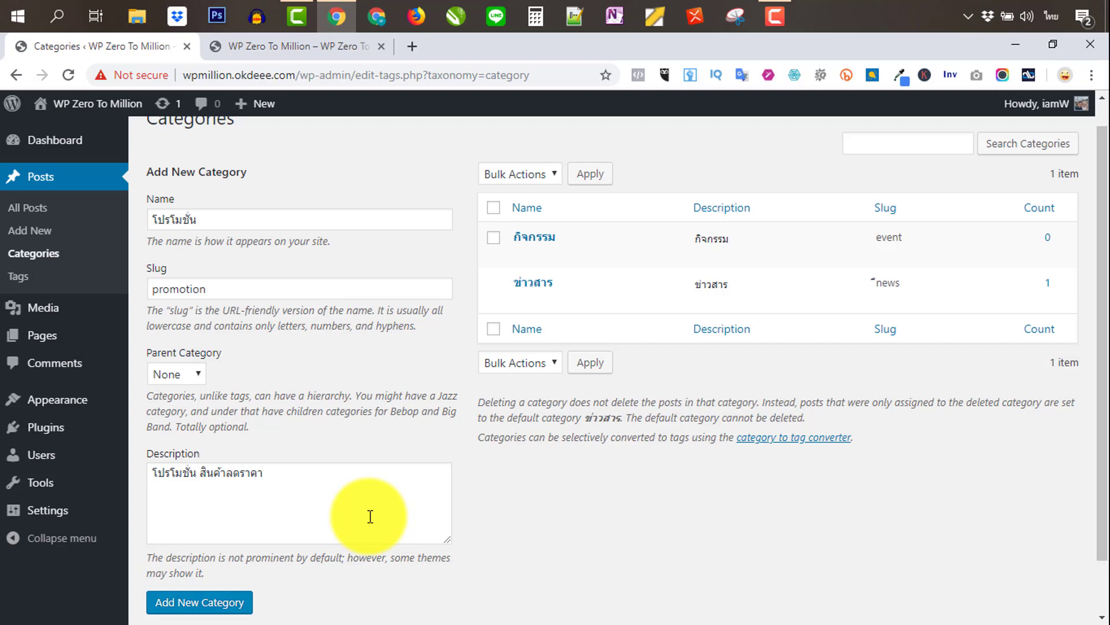
click(285, 488)
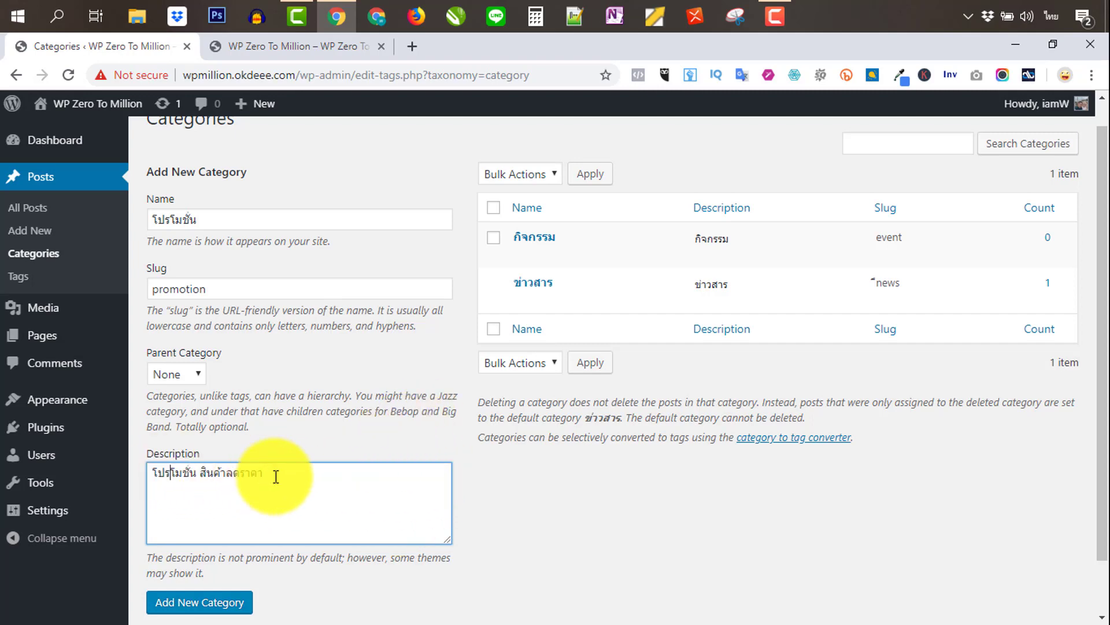
click(202, 603)
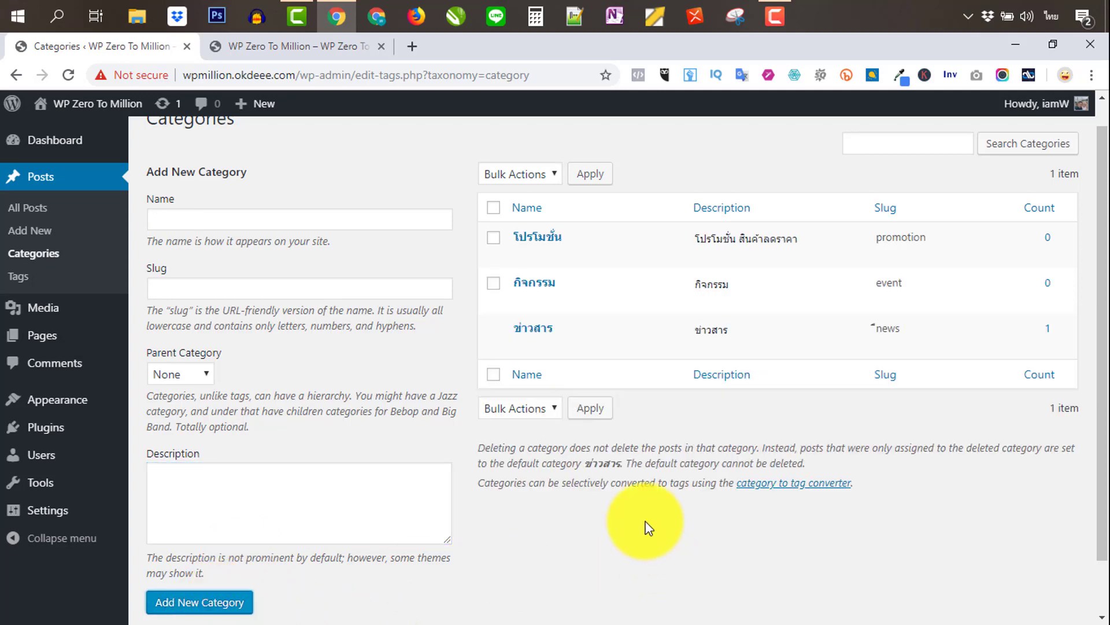
click(21, 209)
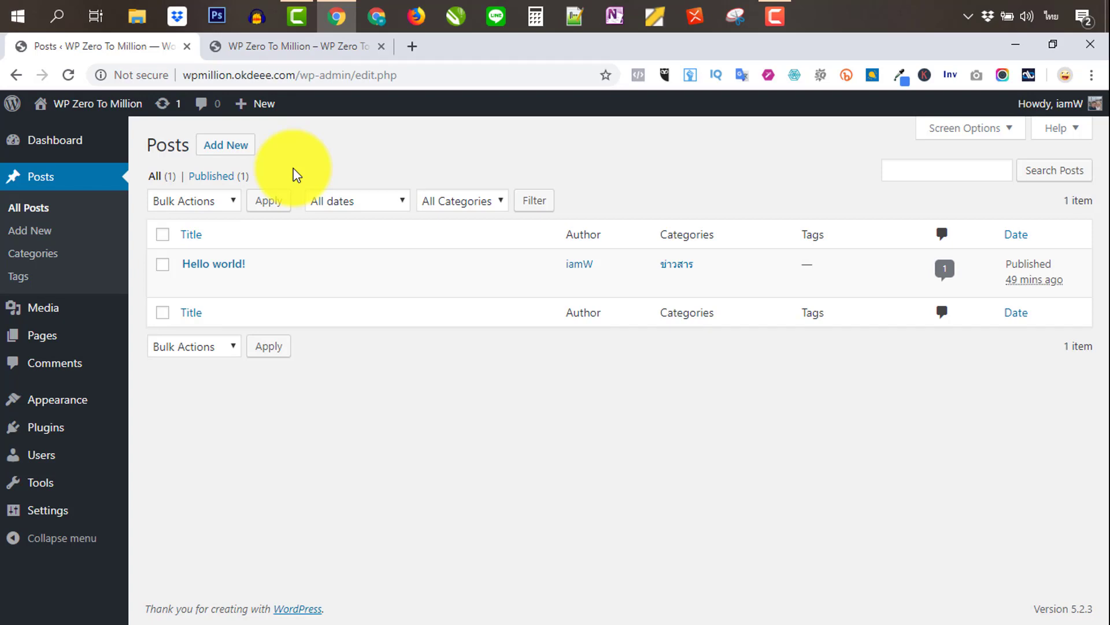
click(412, 46)
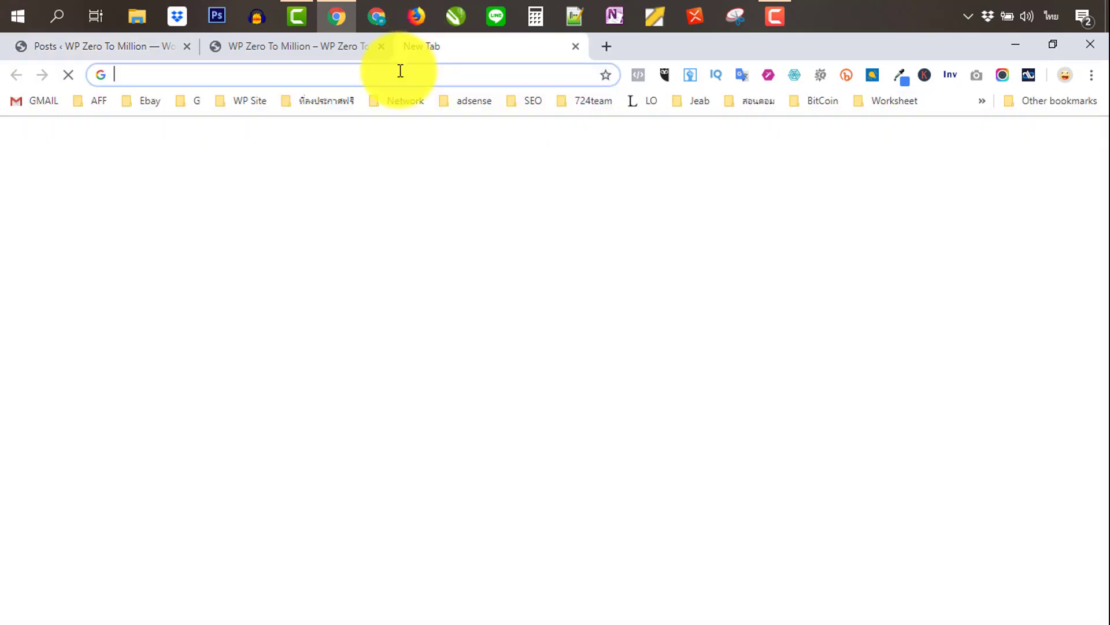
text(ททท)
key(BackSpace)
key(BackSpace)
key(BackSpace)
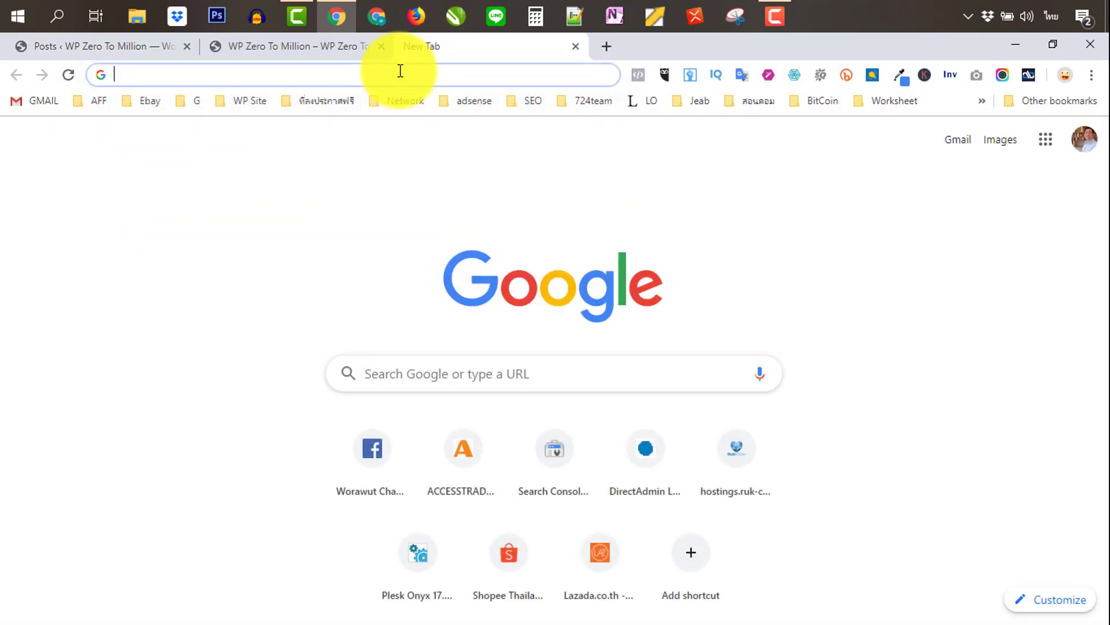
key(grave)
text(www,)
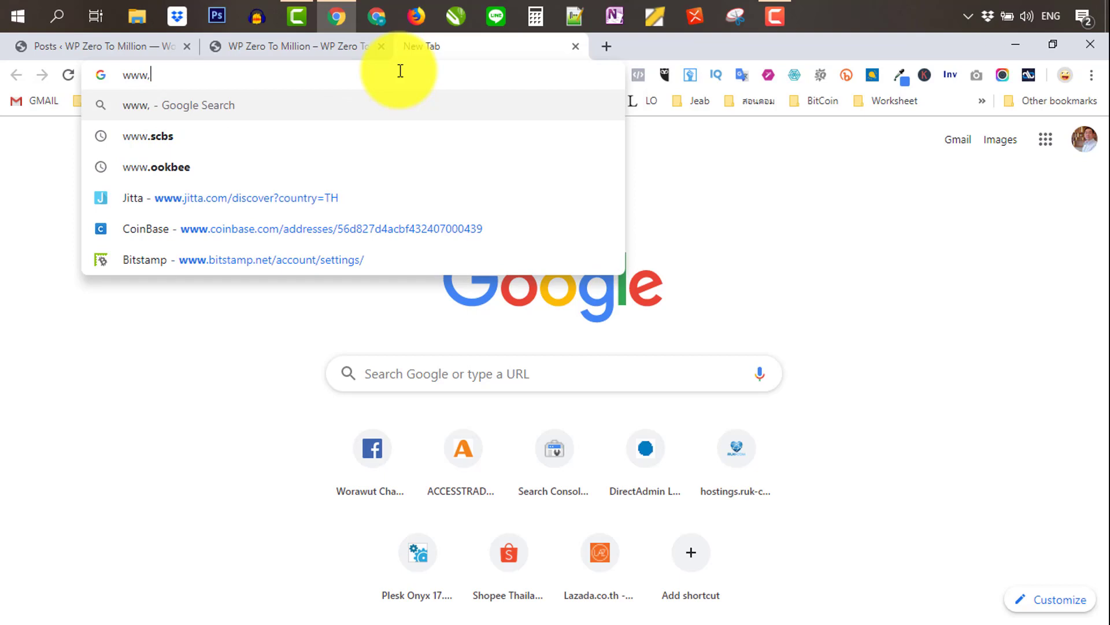
key(BackSpace)
text(.724team.com)
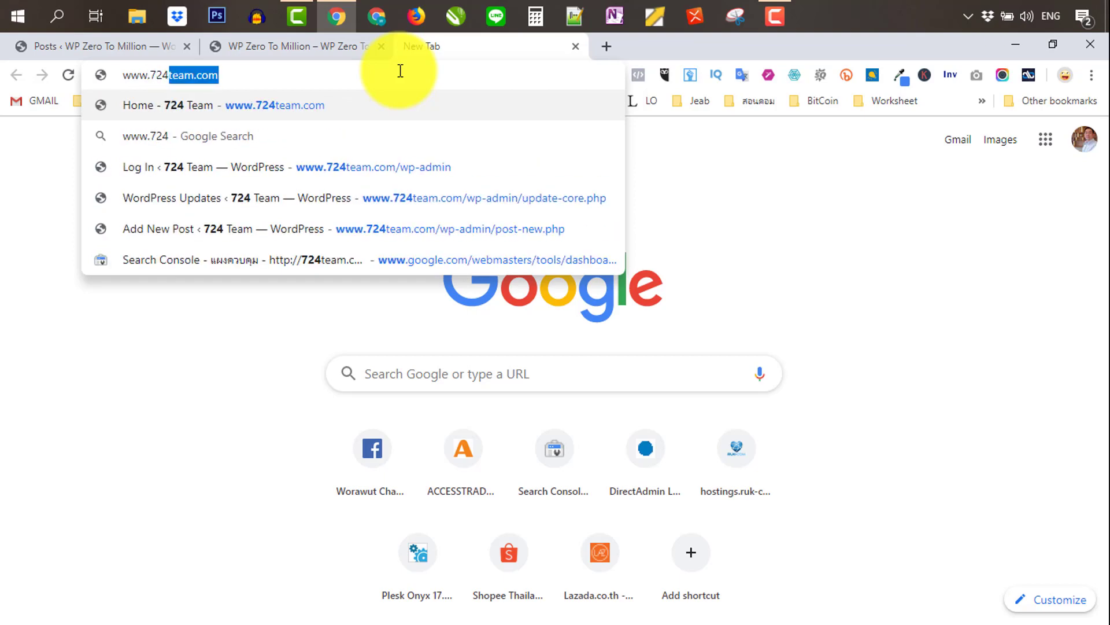
key(Return)
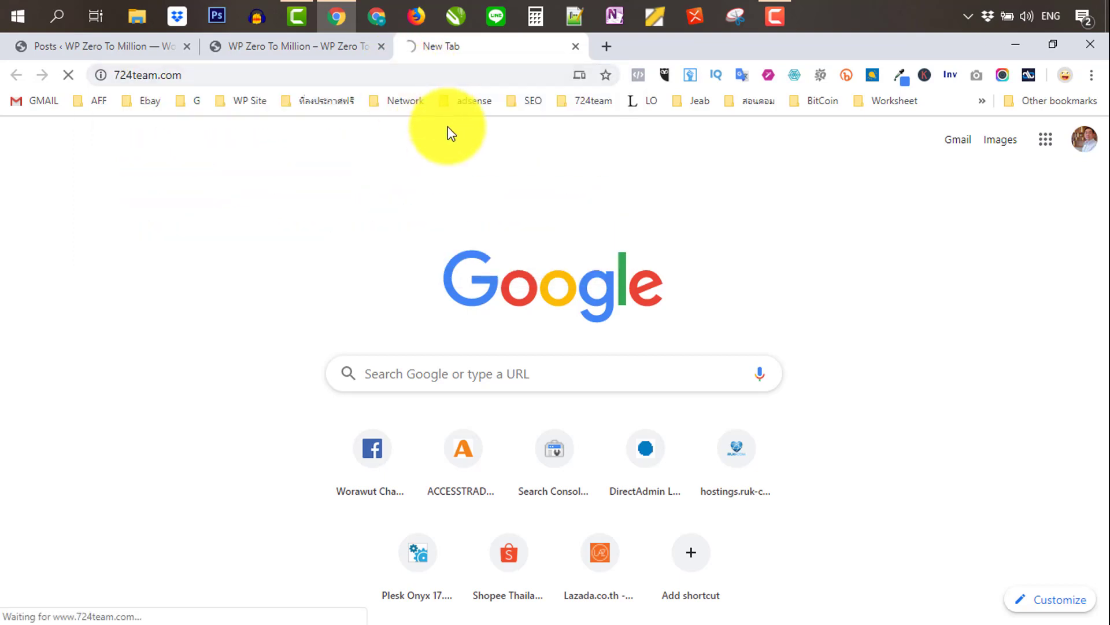
Examine the article posts under "ความรู้เรื่องประกันภัยรถยนต์" on the 724team.com home page, dismiss the chat popup and close the site.
click(119, 50)
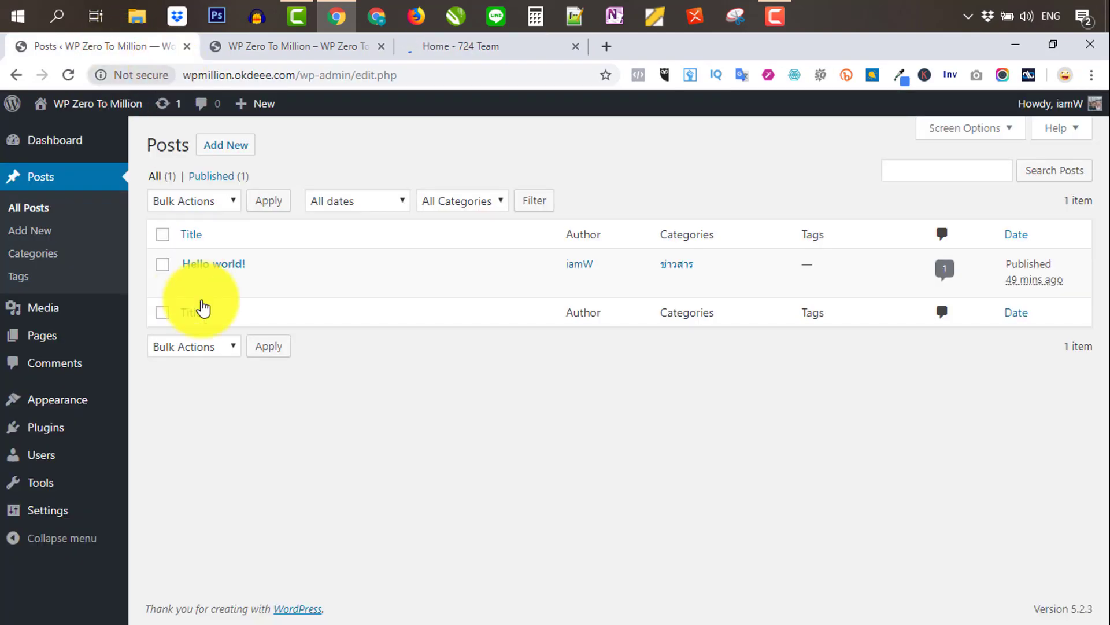
click(462, 46)
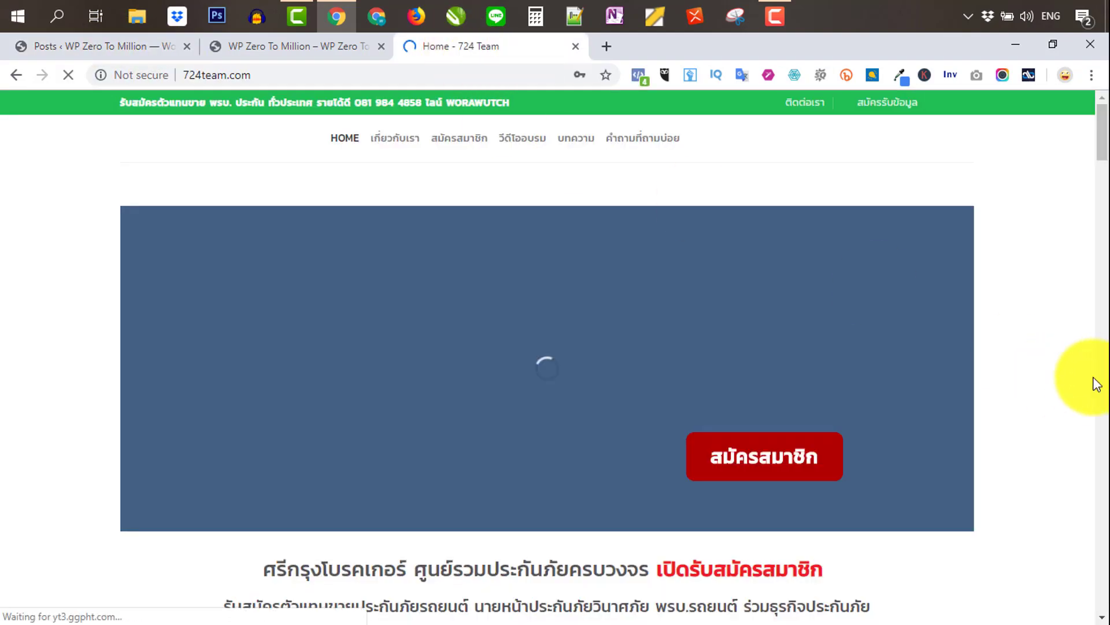
scroll(1053, 302, down, 20)
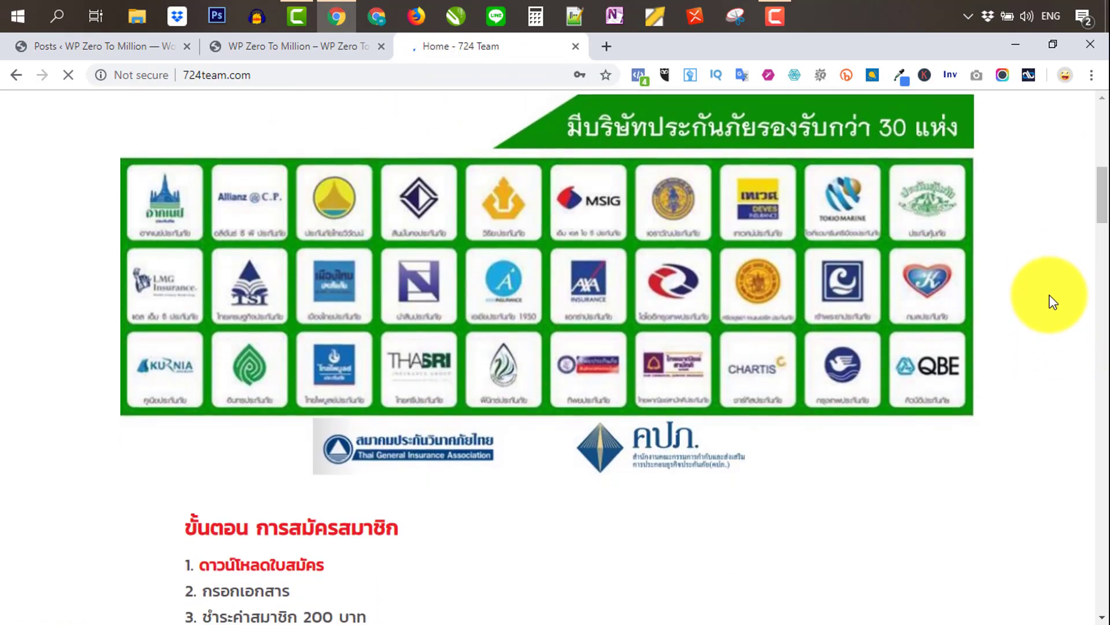
scroll(1053, 301, down, 15)
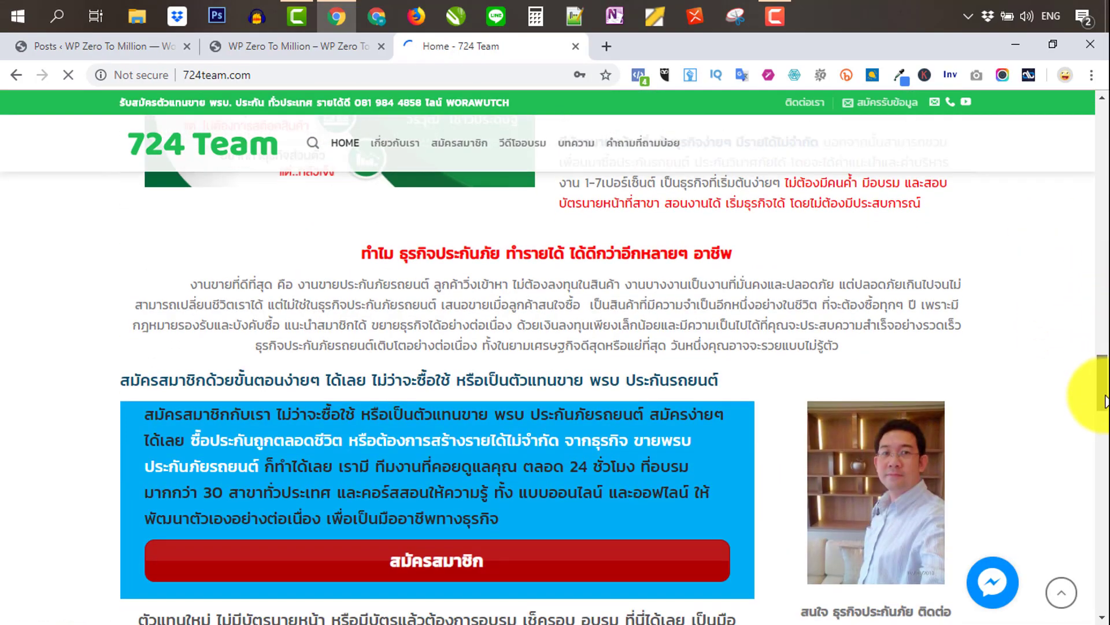
drag(1104, 399, 1092, 501)
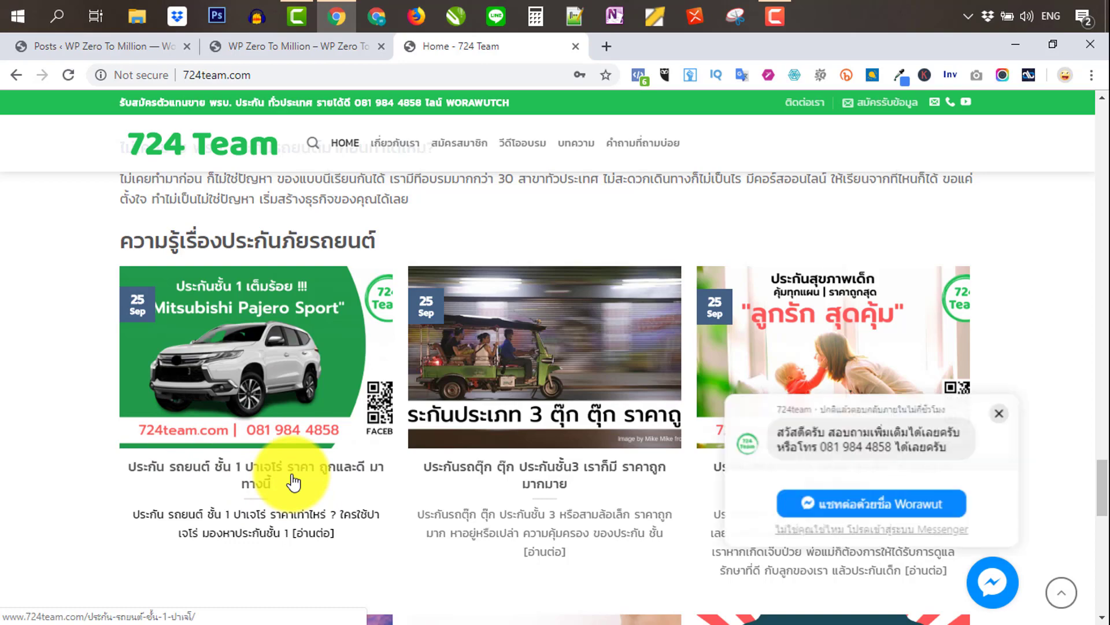
scroll(558, 434, down, 2)
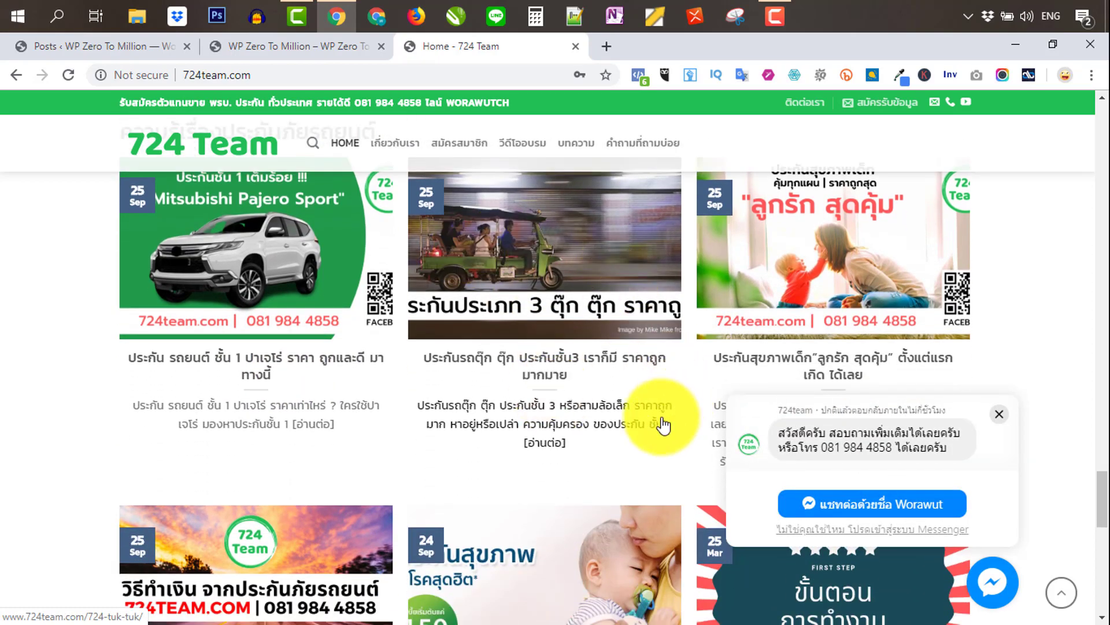
scroll(647, 422, down, 4)
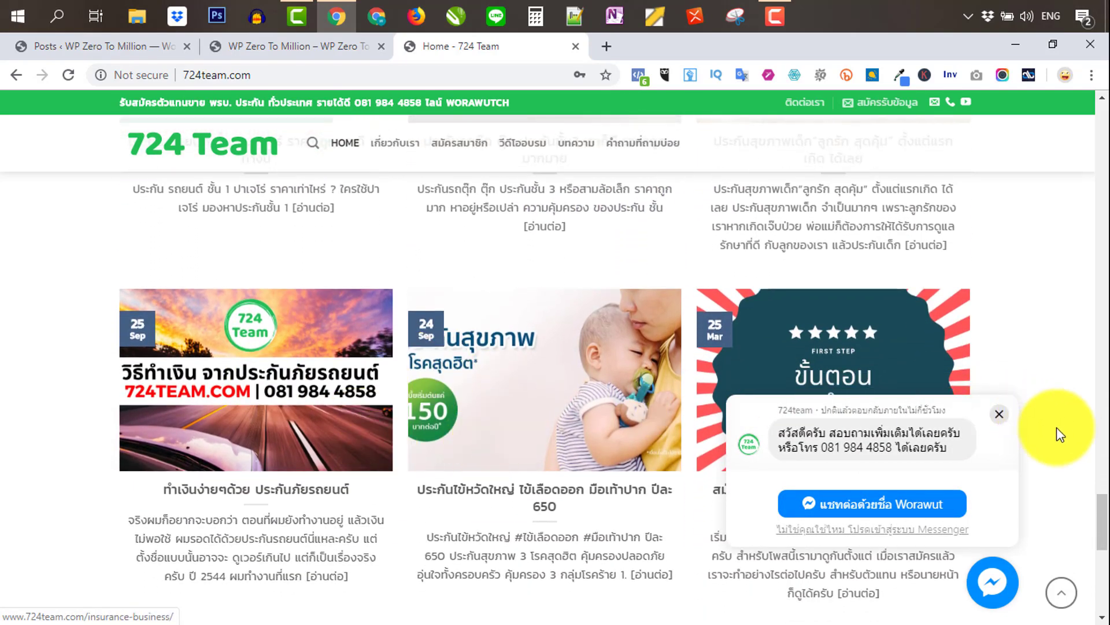
click(1000, 415)
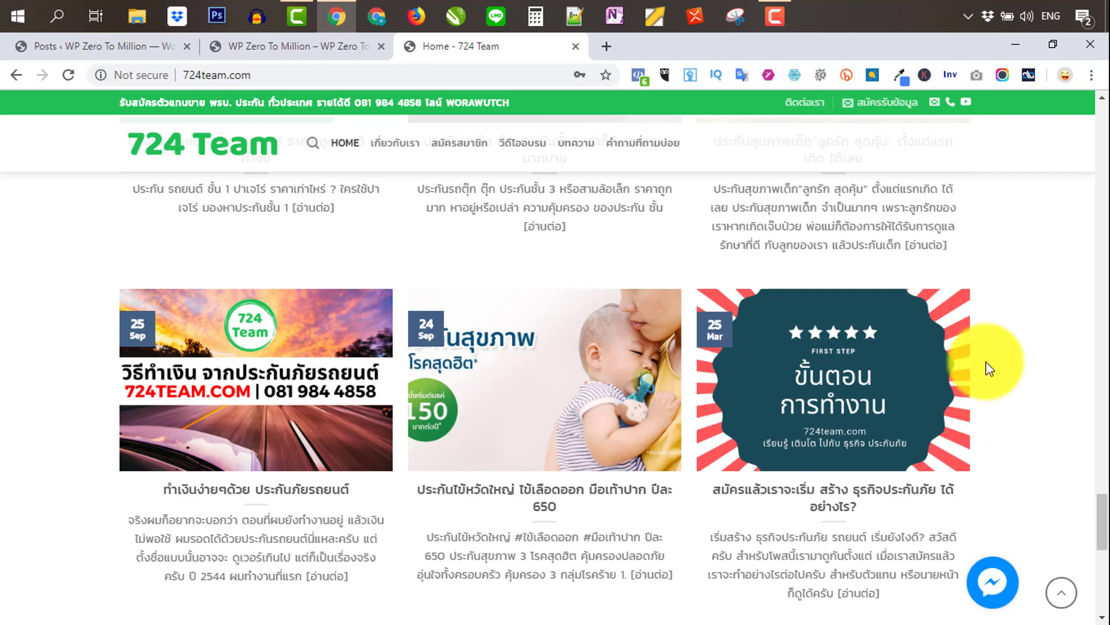
scroll(875, 384, down, 6)
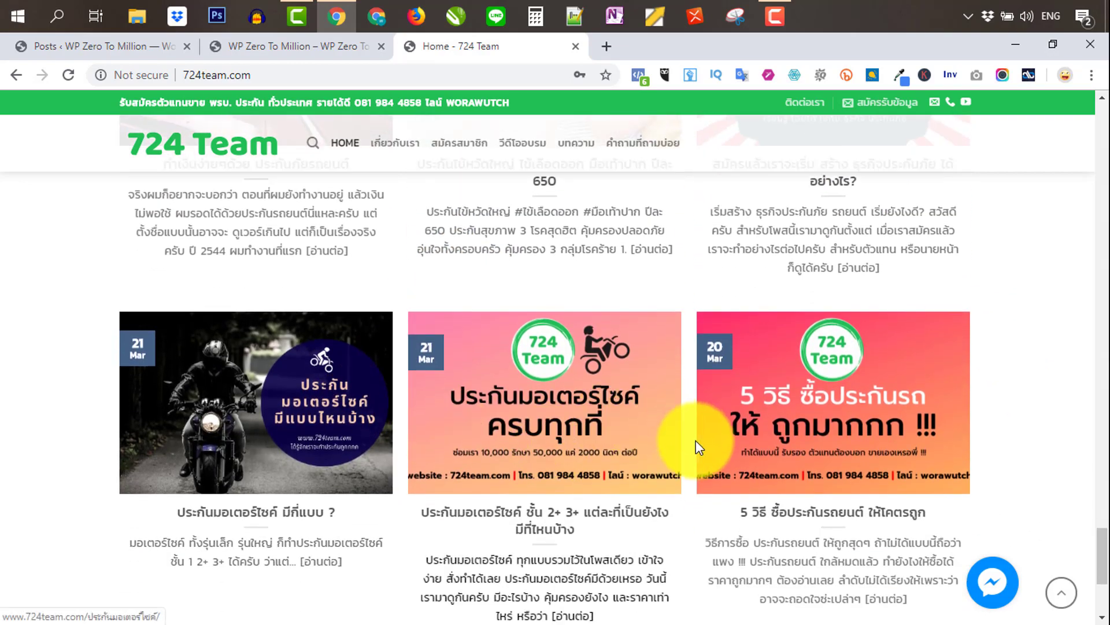
scroll(696, 440, up, 12)
scroll(810, 479, up, 5)
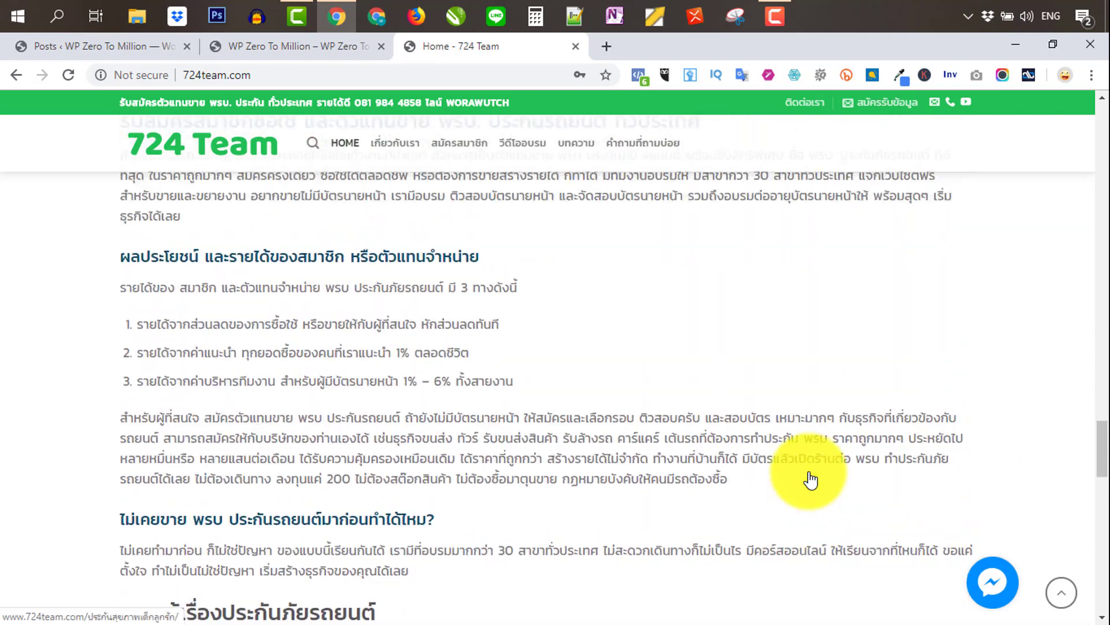
click(577, 46)
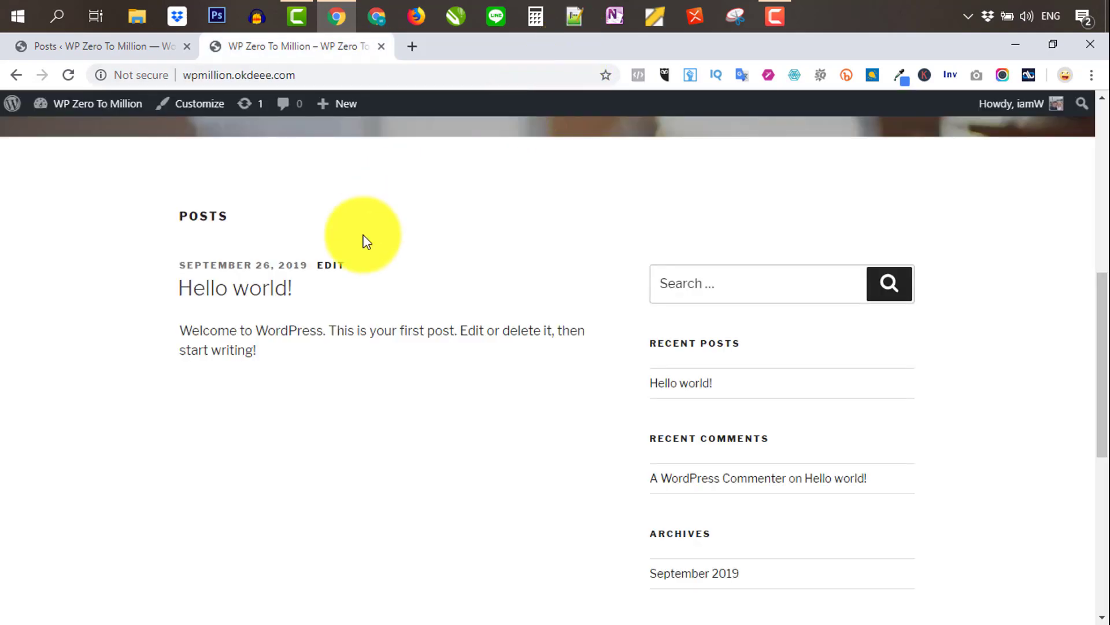
Return to the WordPress admin and show the media library and the list of all pages.
click(95, 47)
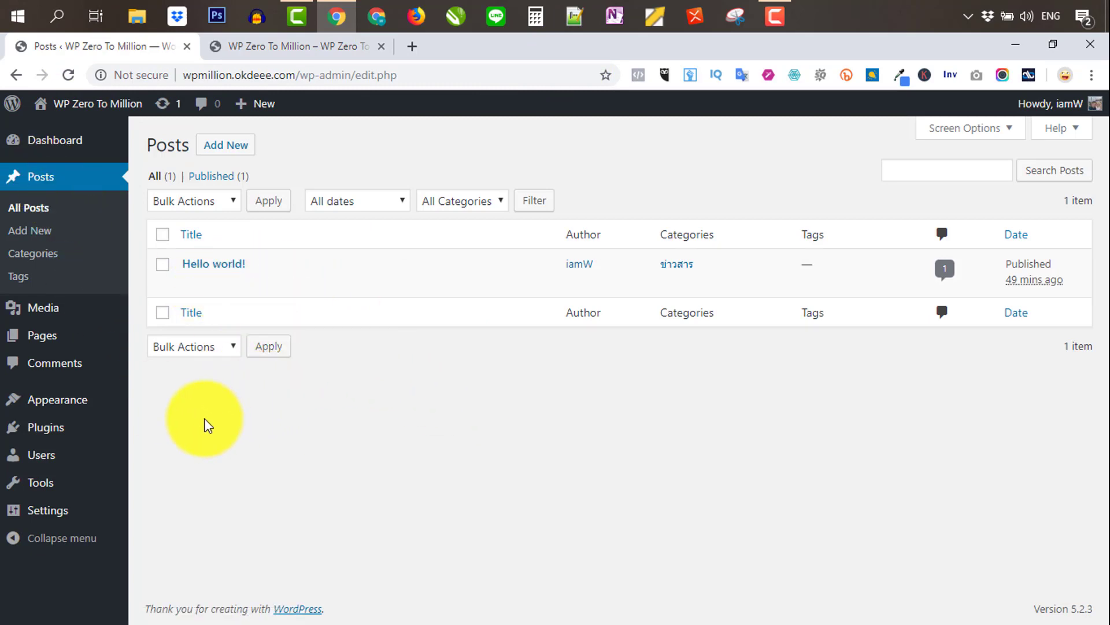
click(46, 315)
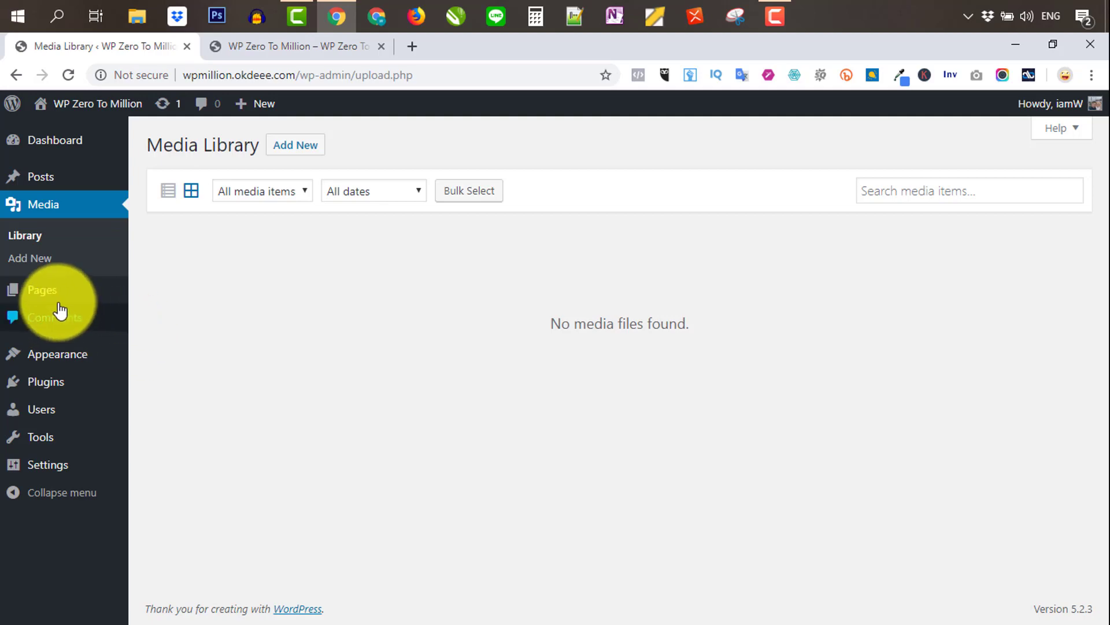
mouse_move(44, 302)
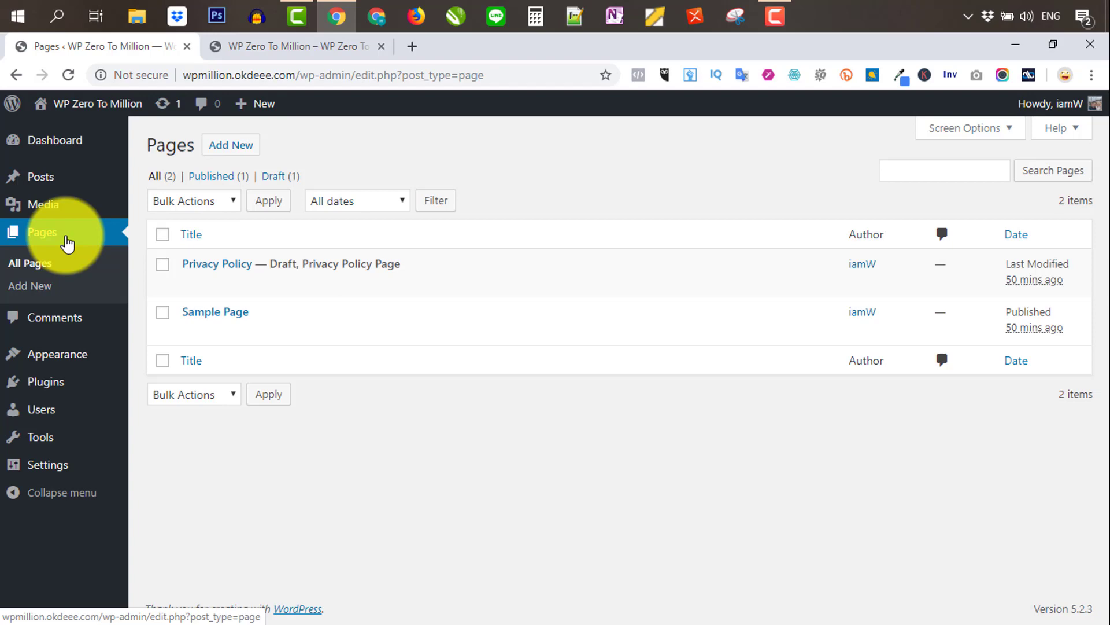
click(410, 48)
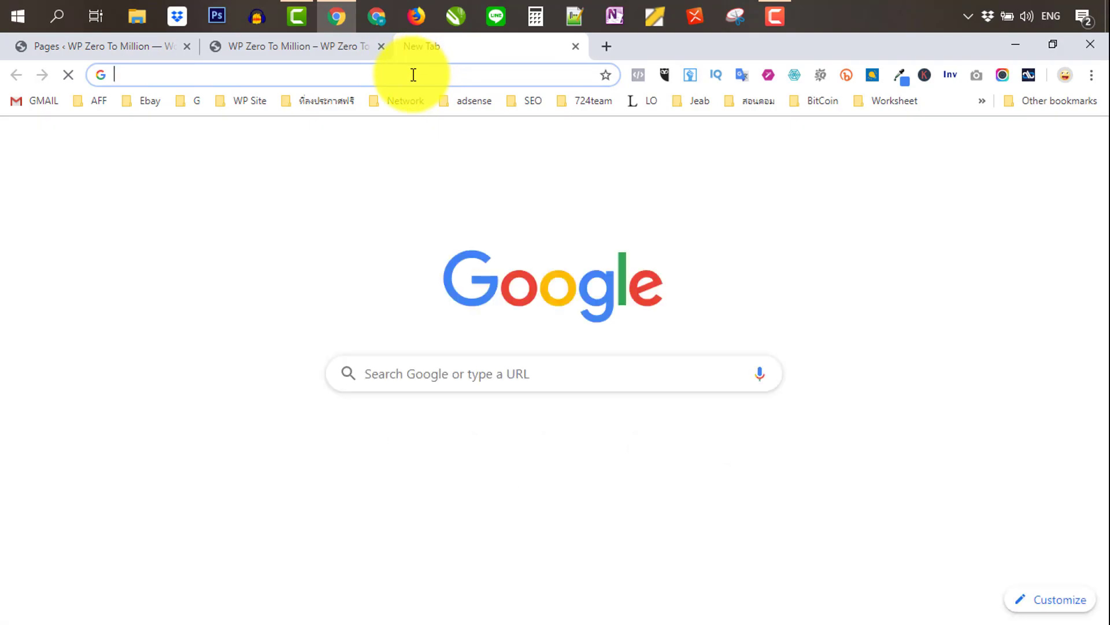
text(www.724)
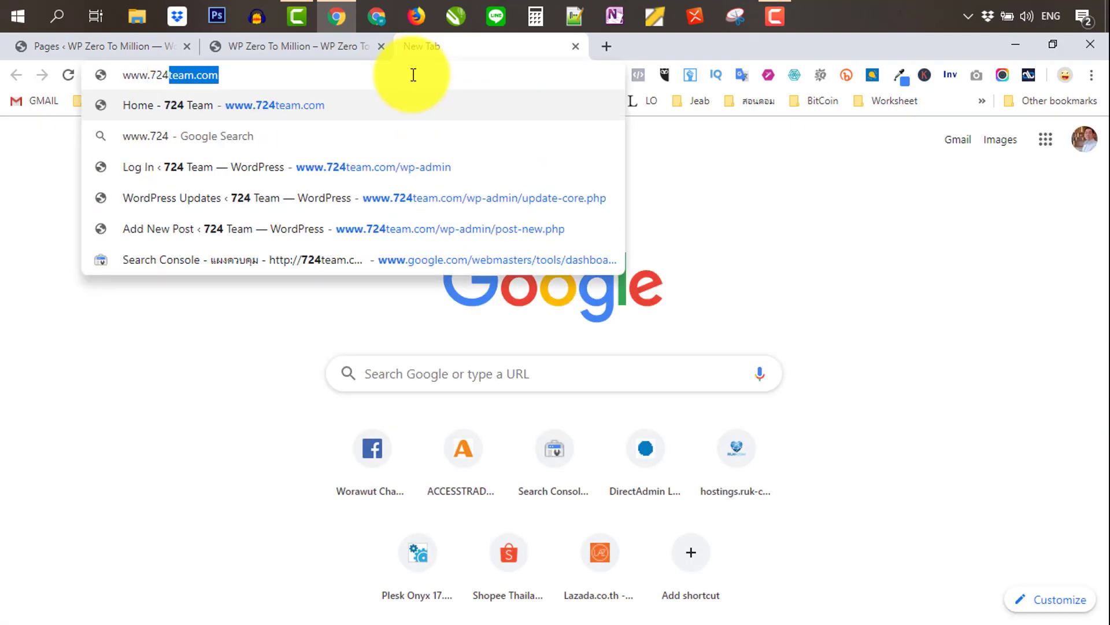
key(Return)
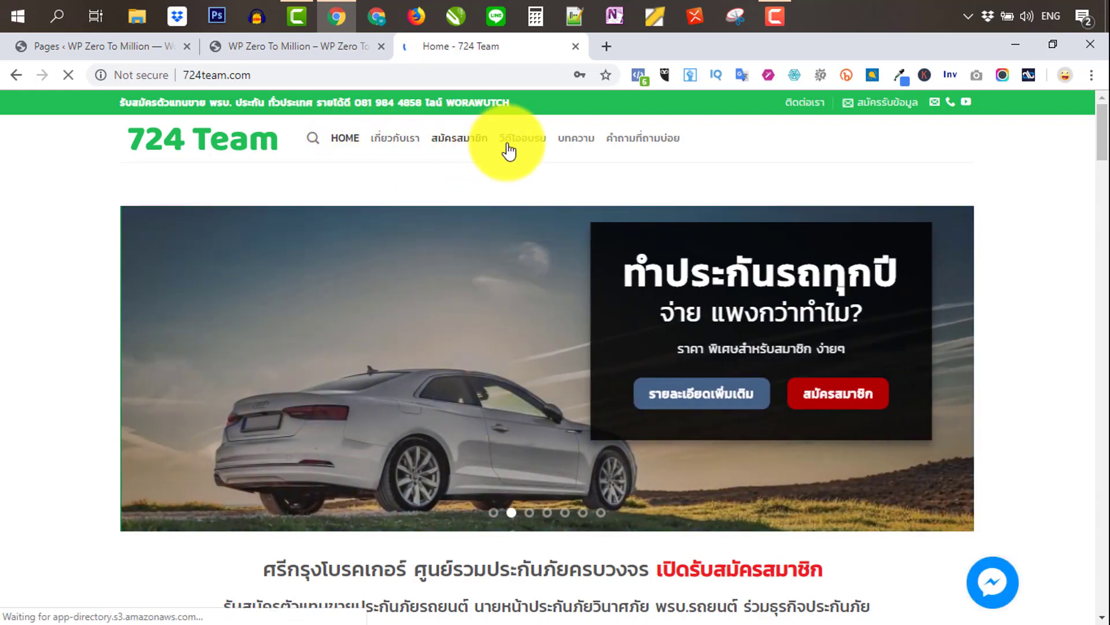
click(571, 144)
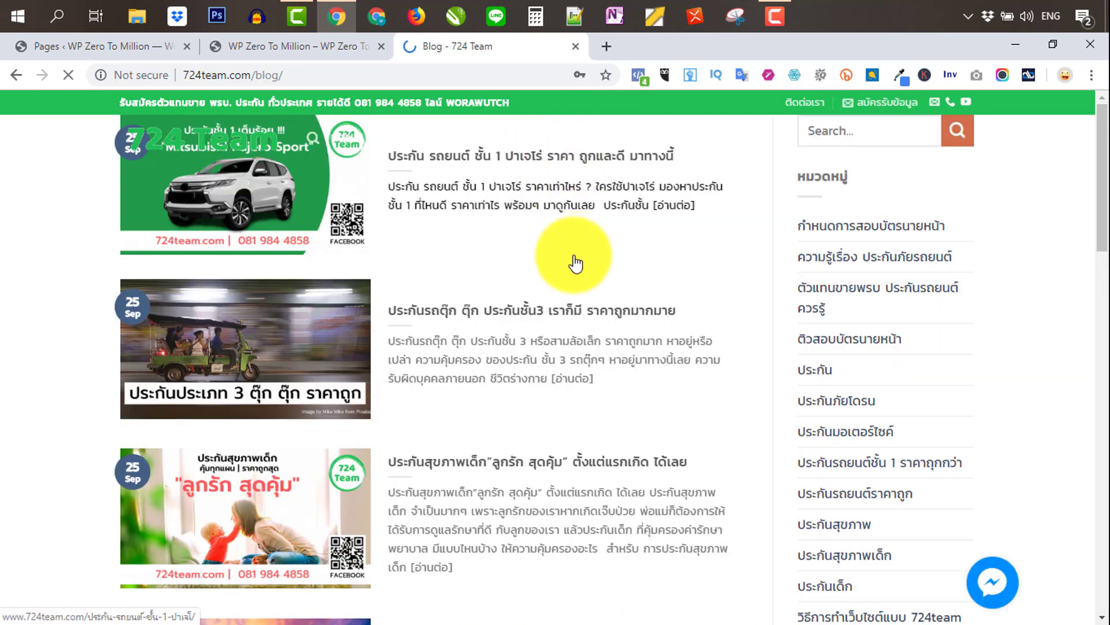
scroll(575, 260, down, 7)
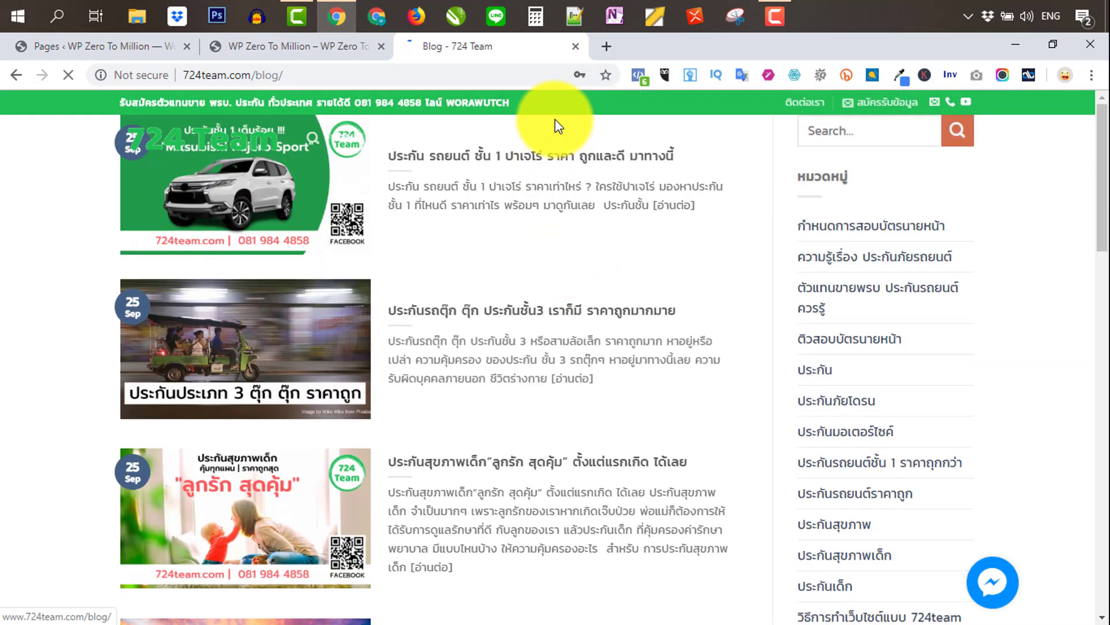
scroll(513, 199, down, 1)
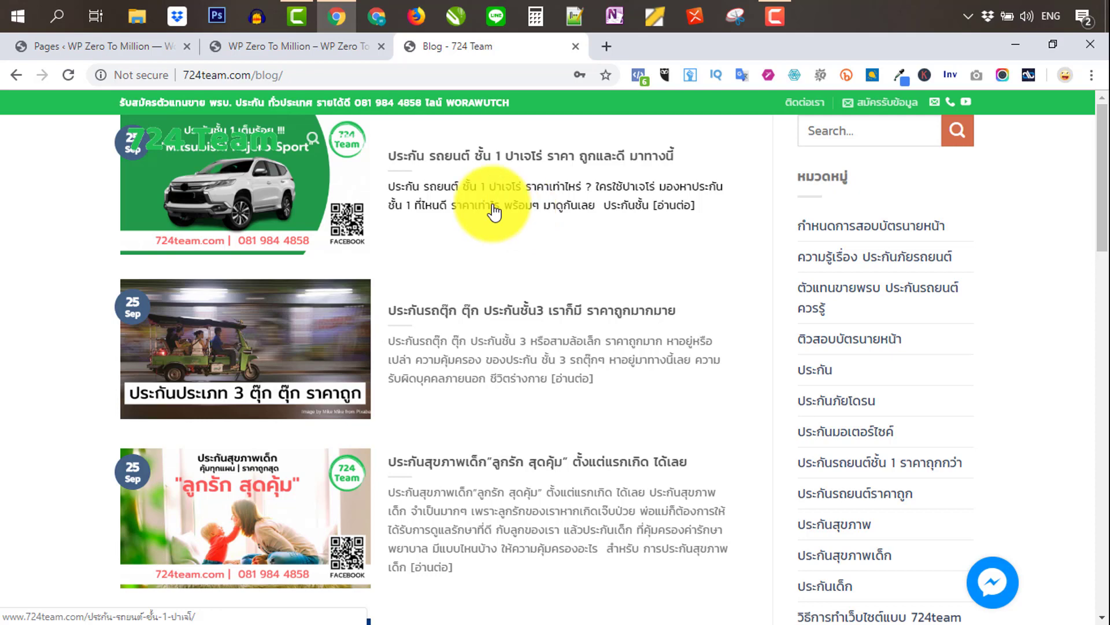
View the site's คำถามที่ถามบ่อย (Q&A) and เกี่ยวกับเรา pages as examples of static pages, and close the site.
click(624, 243)
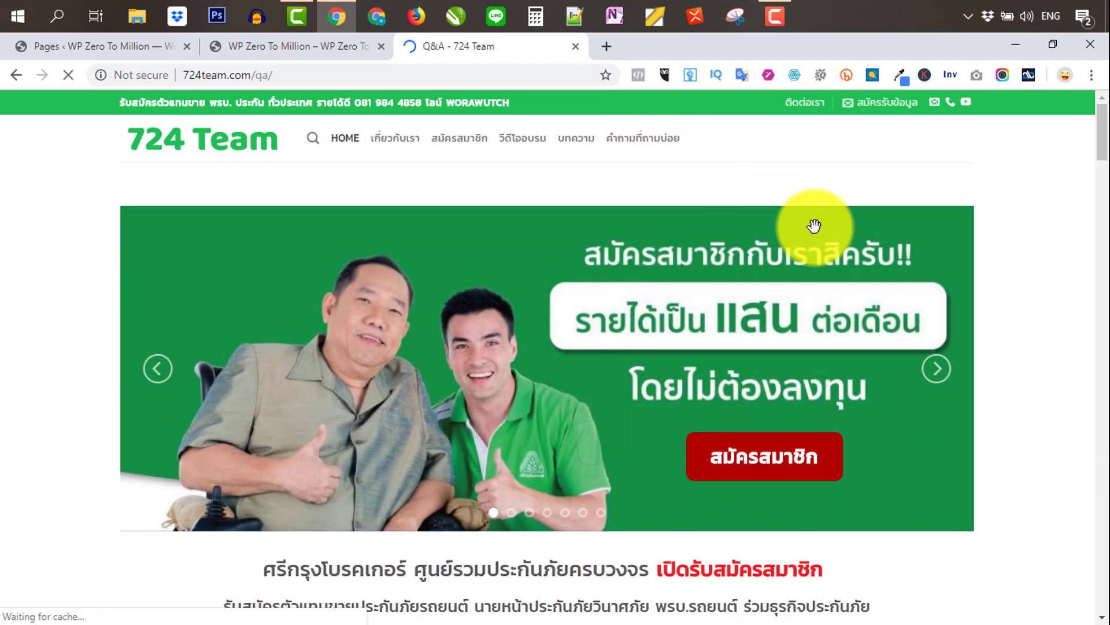
scroll(212, 189, down, 2)
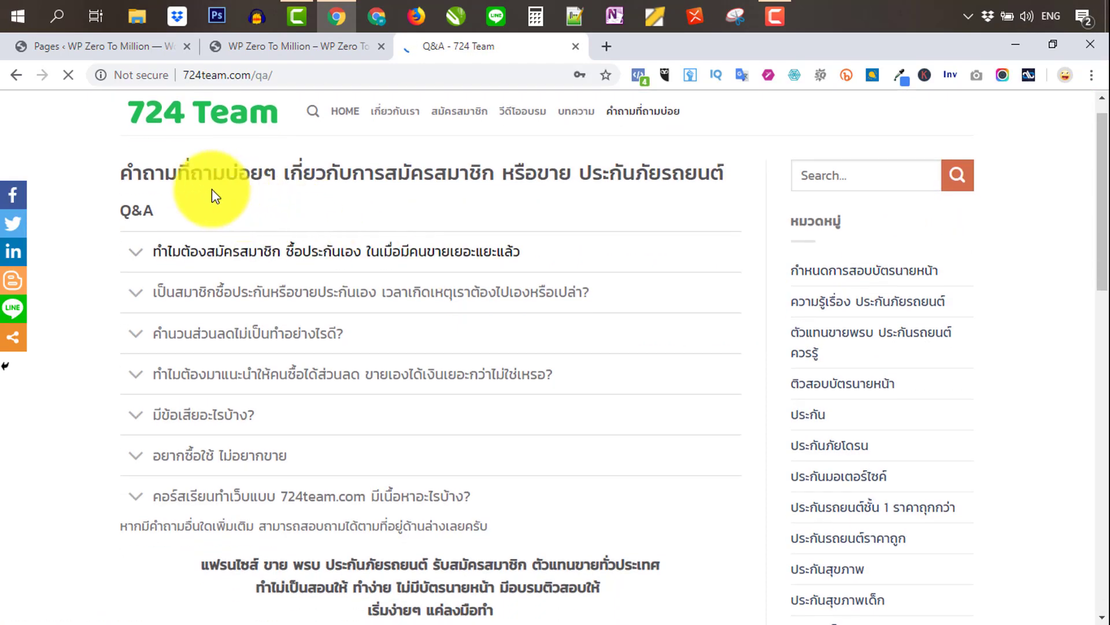
scroll(173, 173, down, 3)
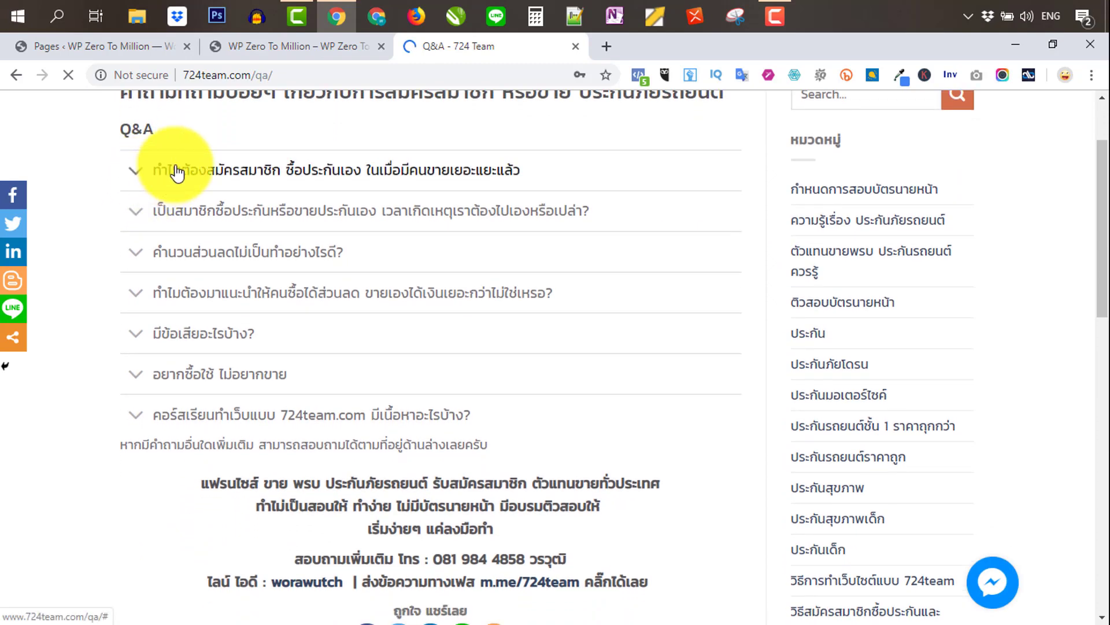
scroll(491, 307, up, 5)
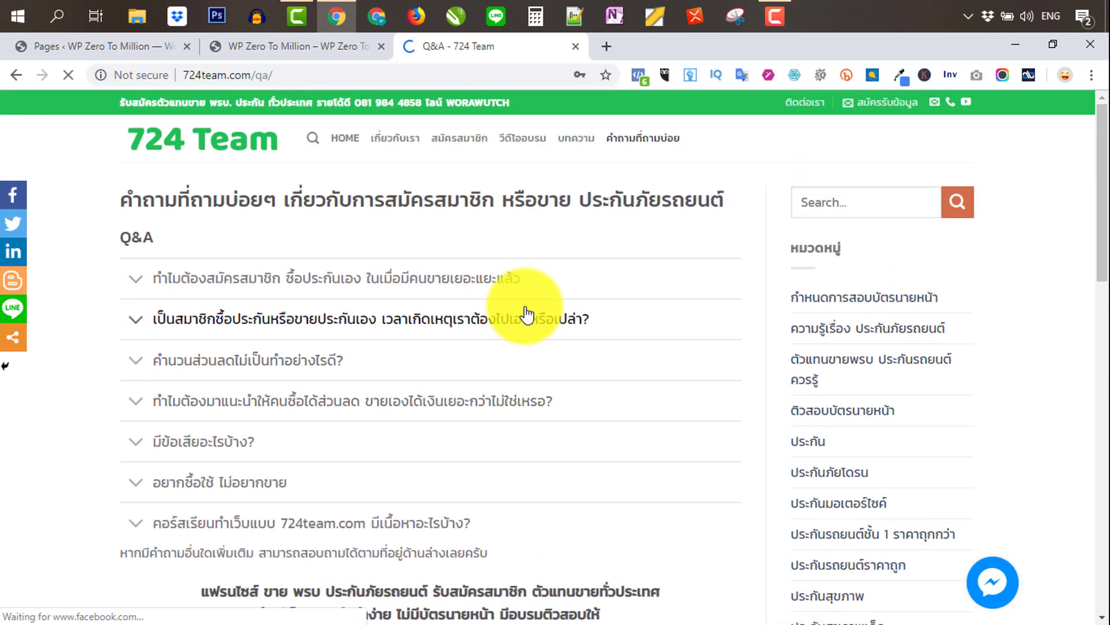
click(396, 139)
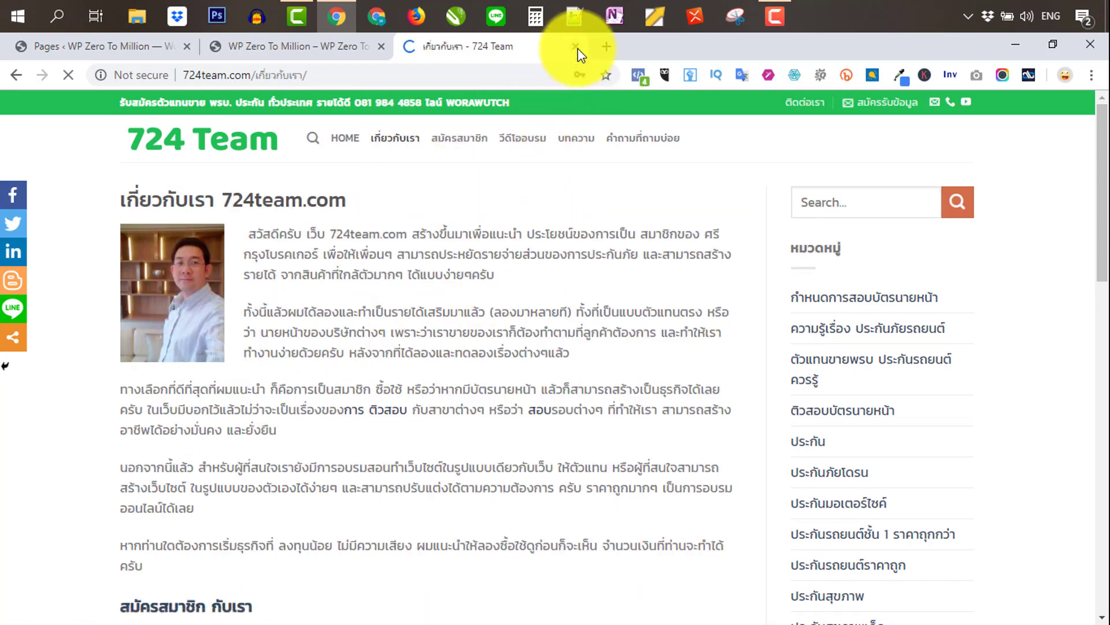
click(575, 46)
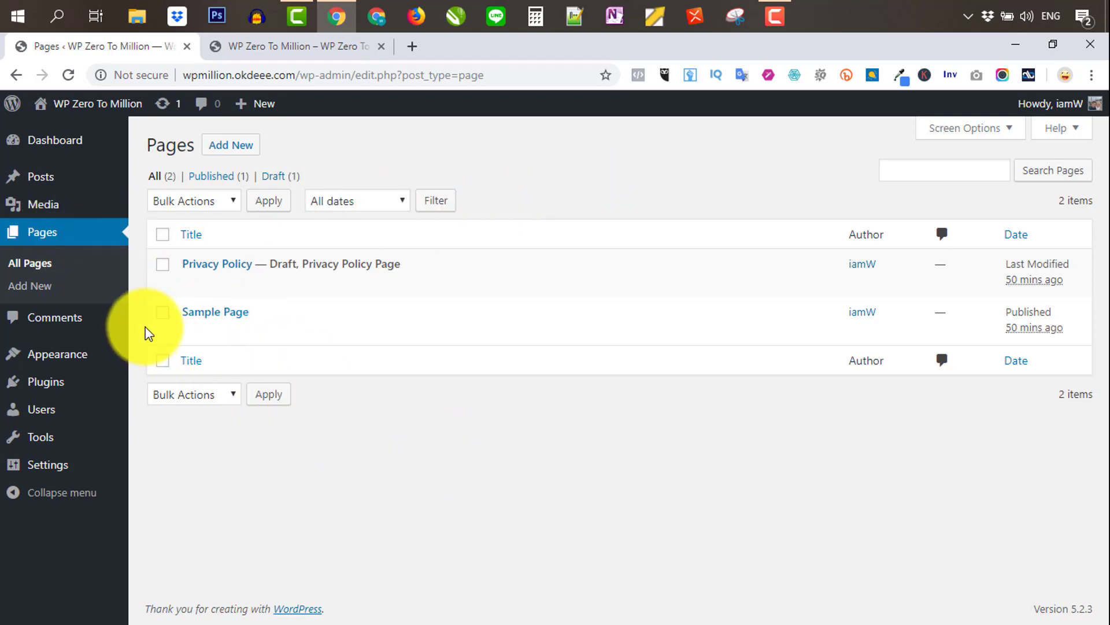
Show the list of comments and the installed themes in the WordPress admin.
click(78, 326)
click(99, 344)
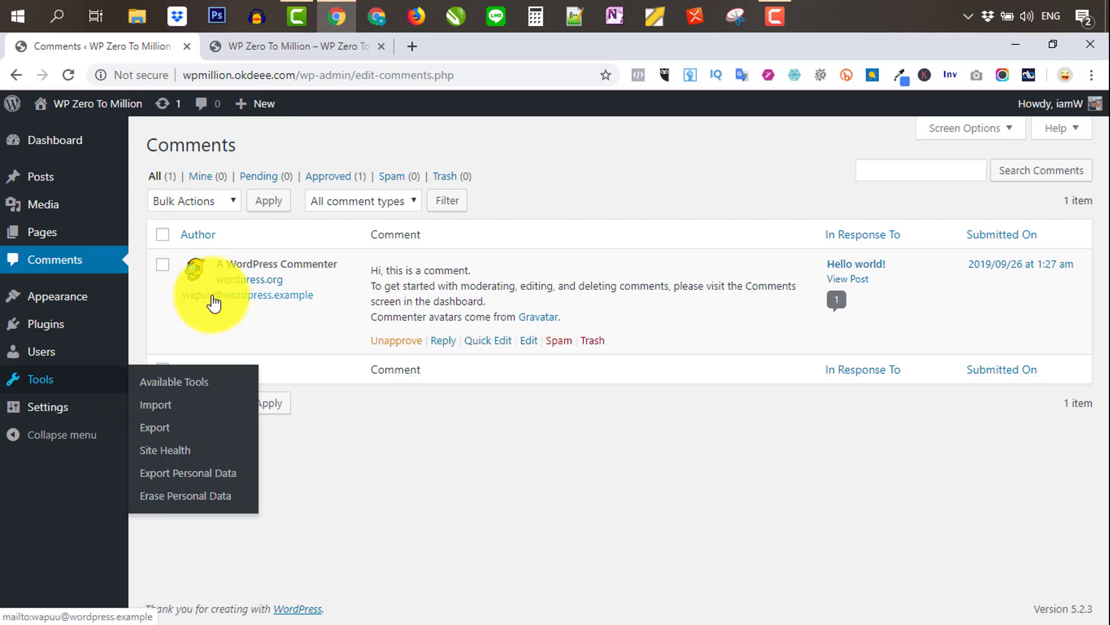
click(40, 301)
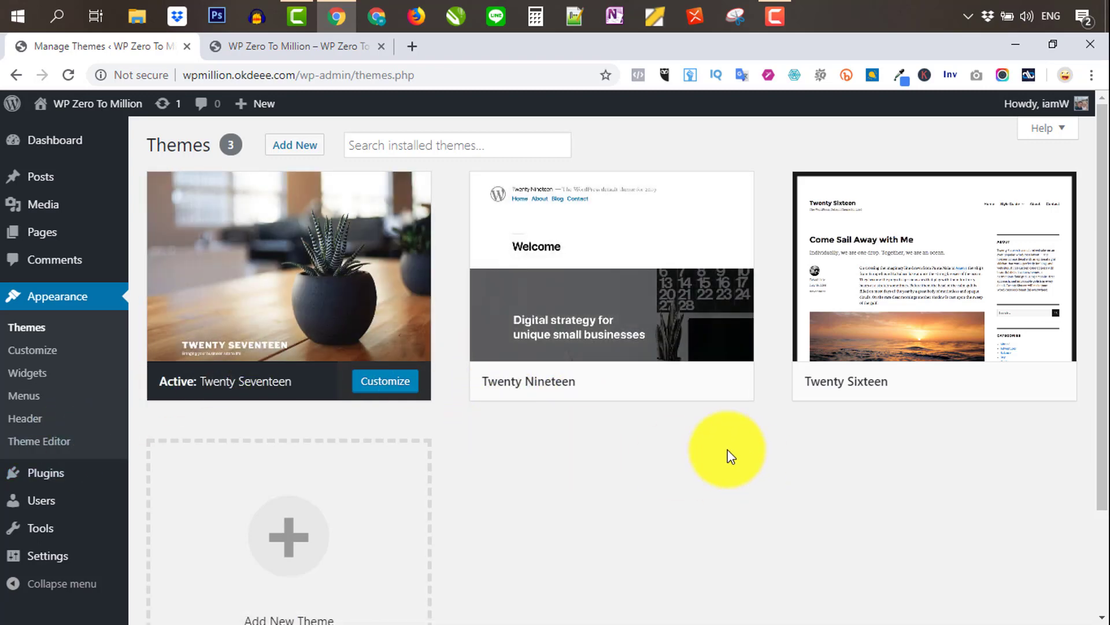
Open the page for adding new themes and look through the featured themes.
click(305, 145)
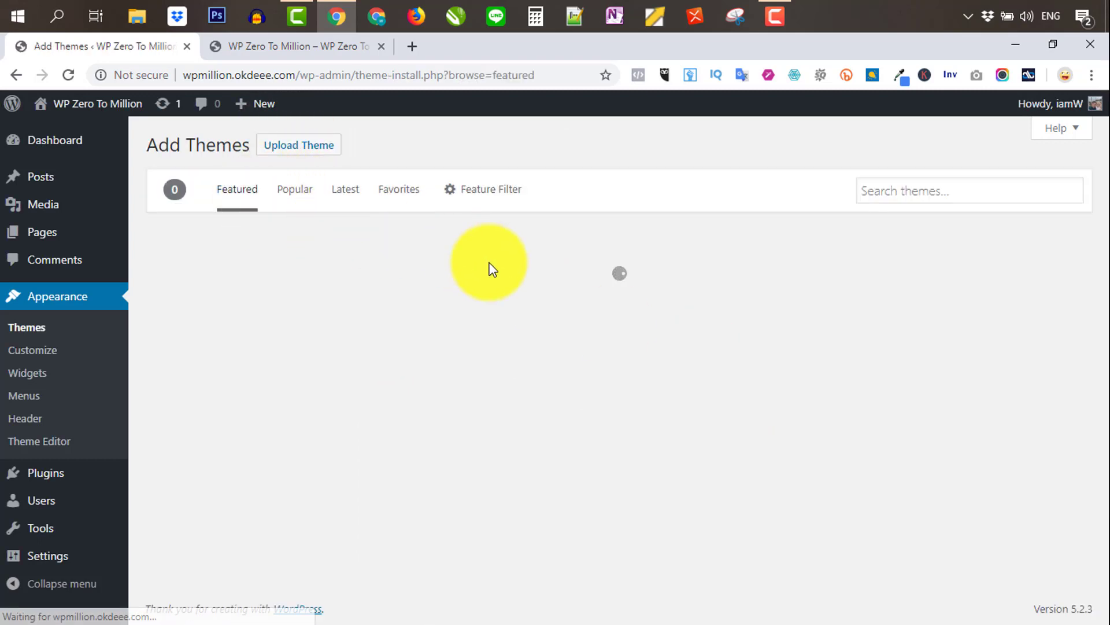
mouse_move(492, 269)
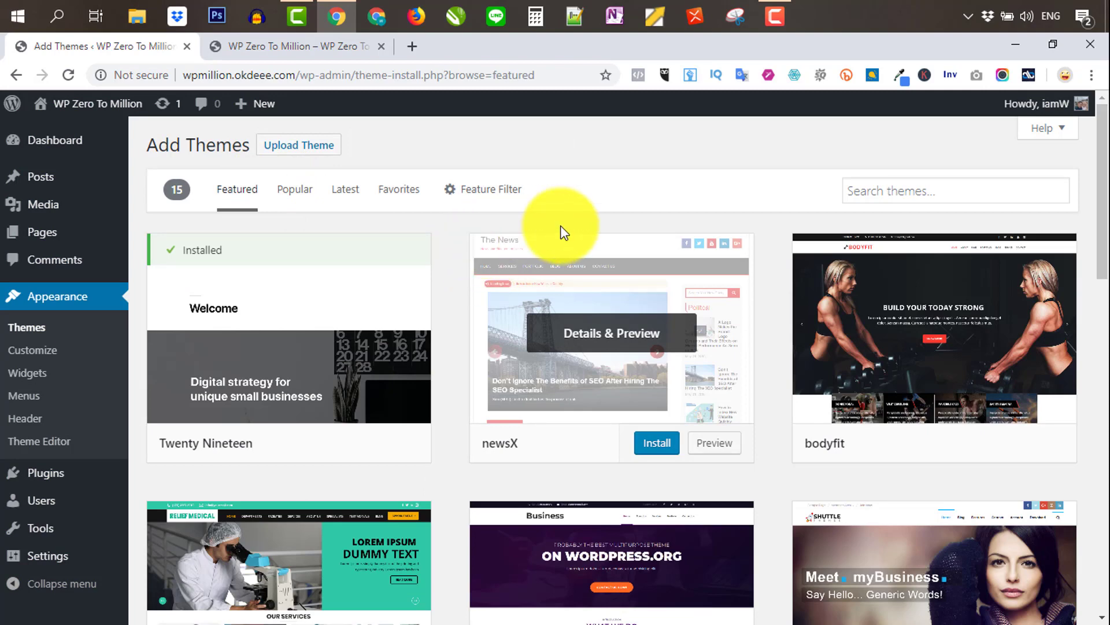
scroll(572, 284, down, 3)
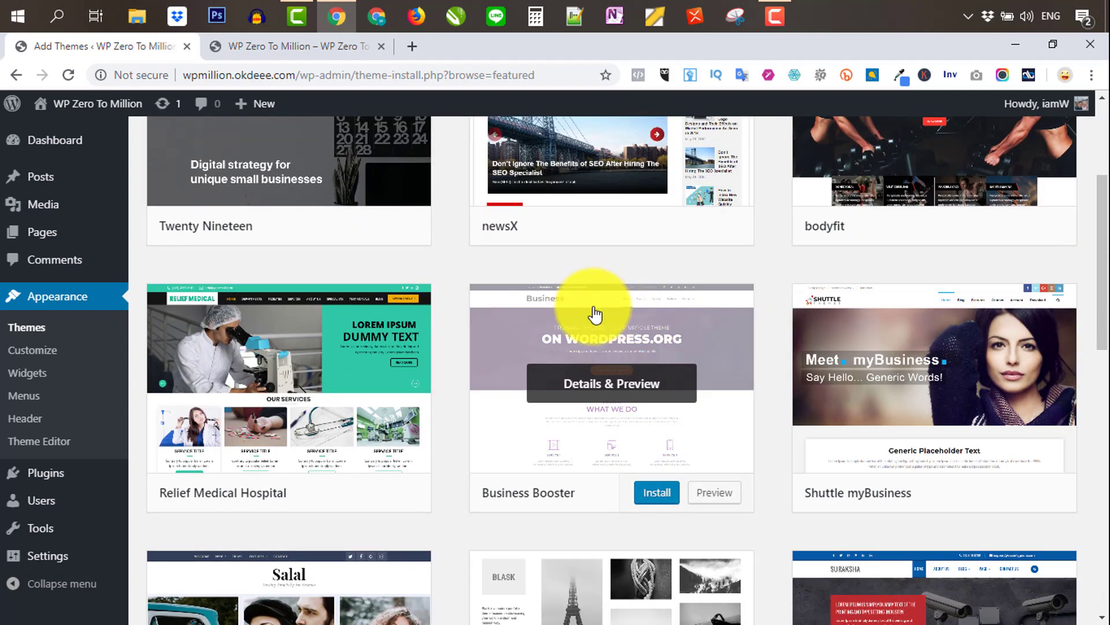
scroll(716, 298, down, 3)
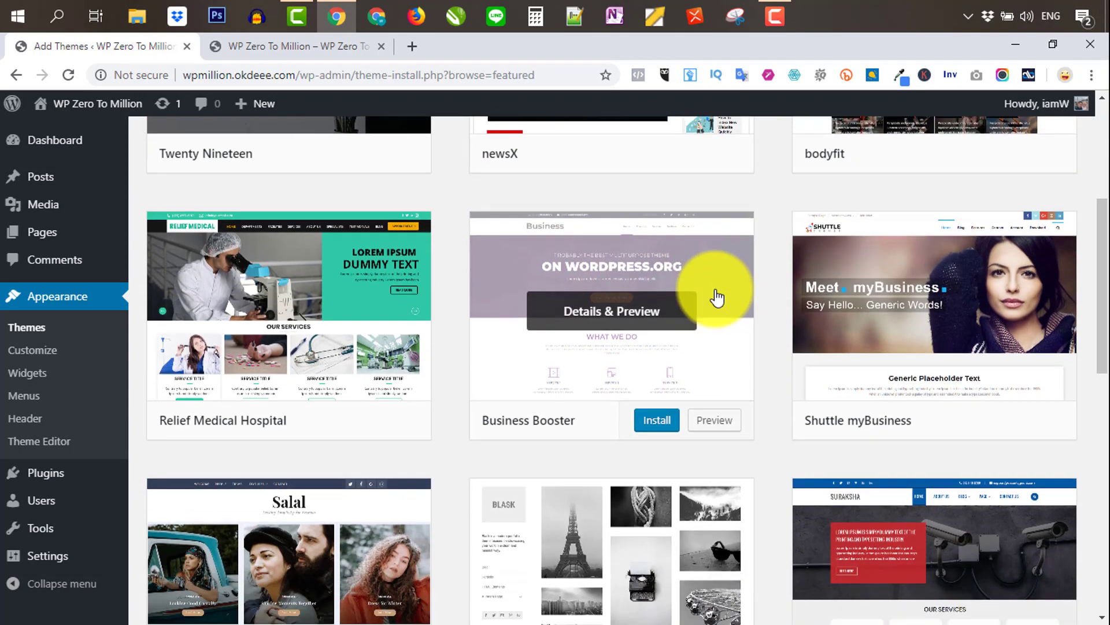
scroll(716, 297, down, 6)
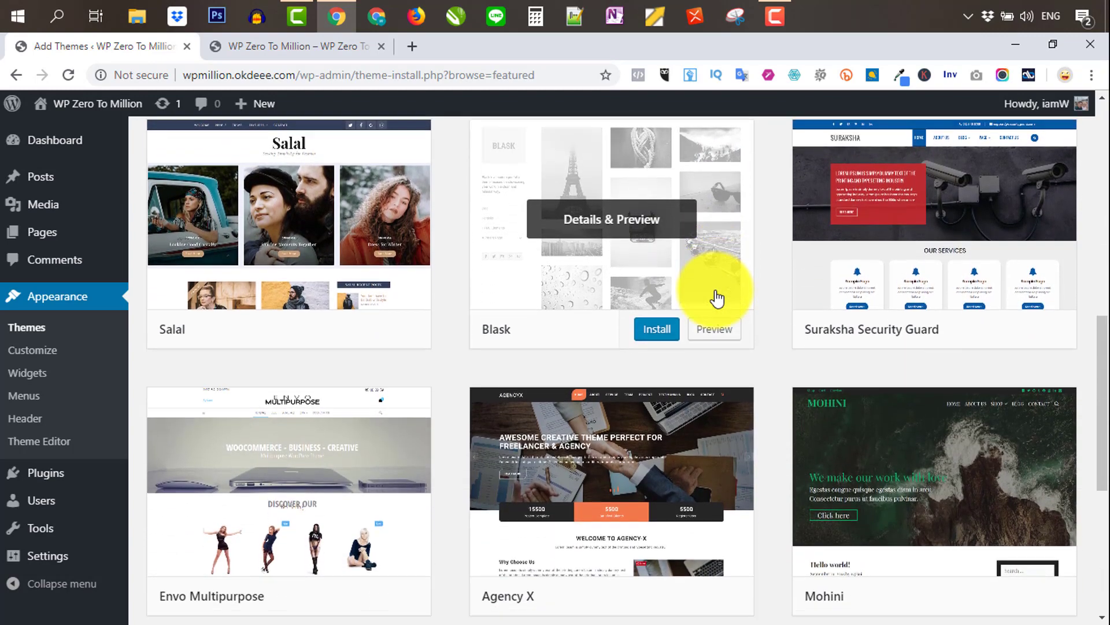
scroll(733, 304, down, 5)
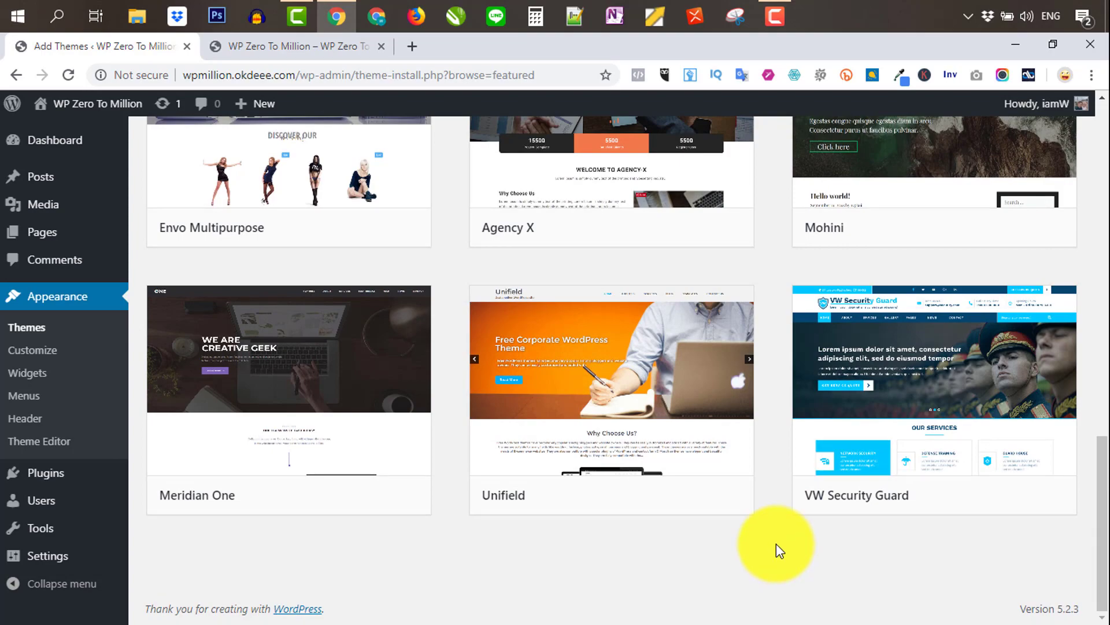
scroll(776, 543, up, 2)
scroll(781, 490, up, 14)
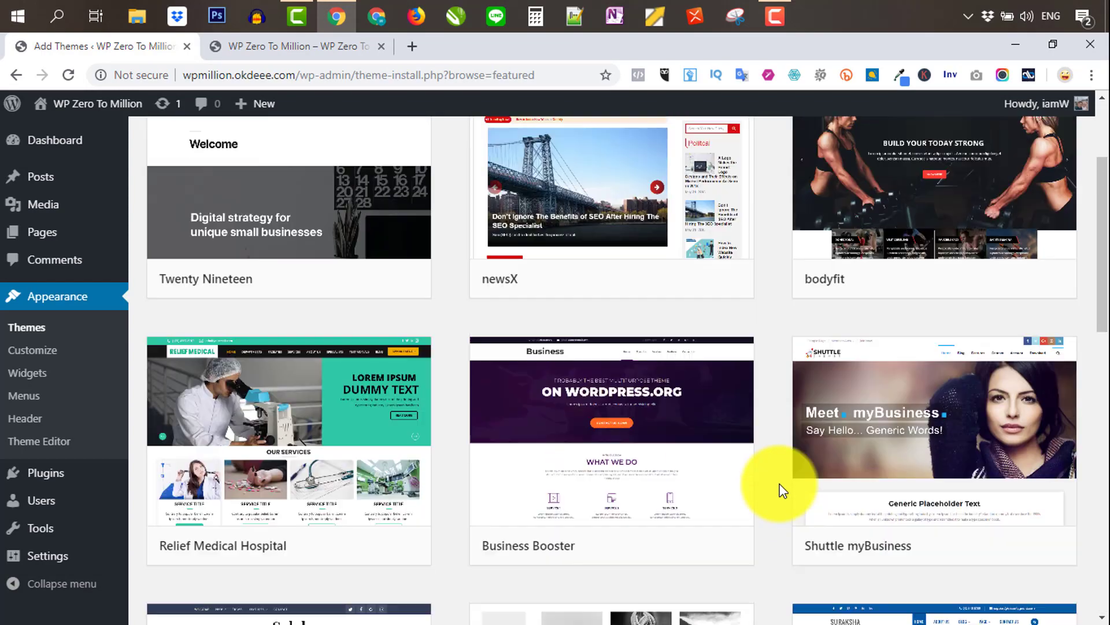
Show the list of installed plugins in the WordPress admin.
scroll(781, 489, up, 2)
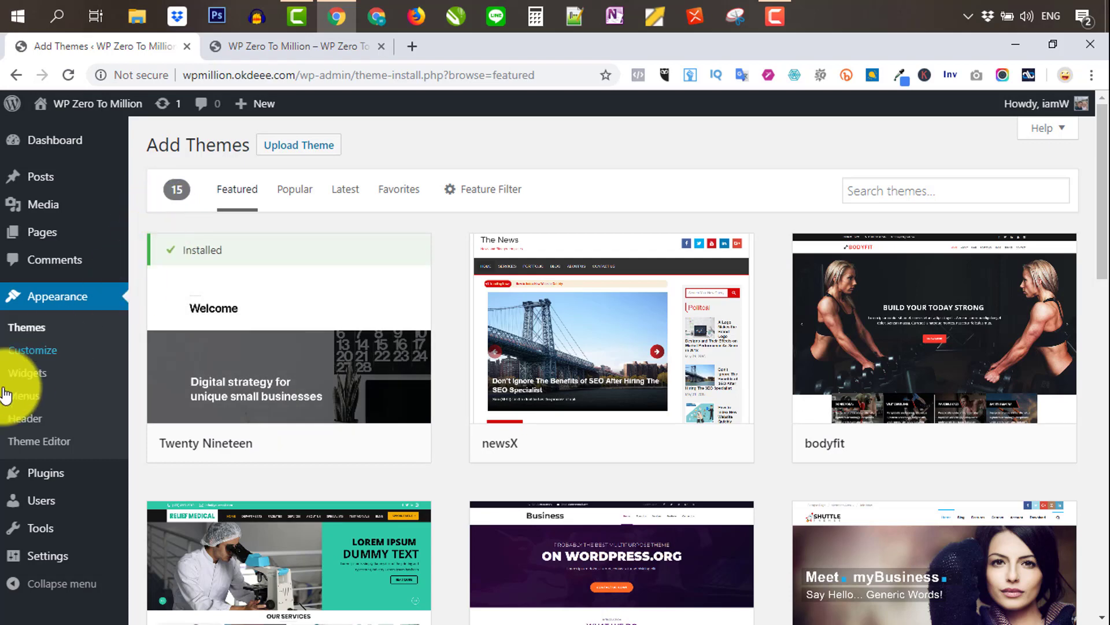
mouse_move(47, 477)
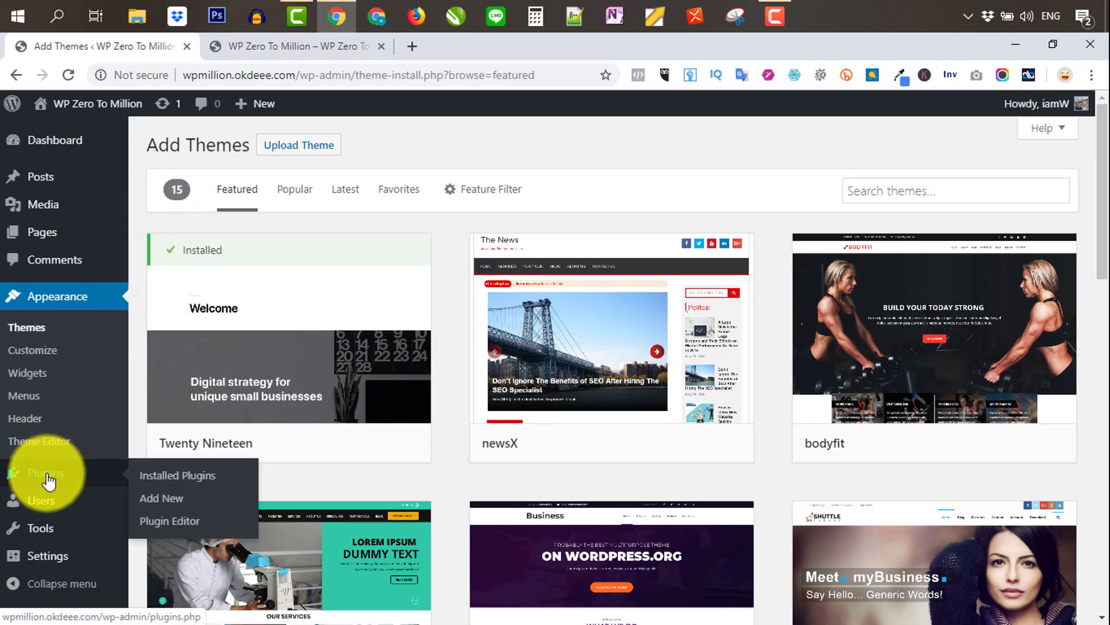
click(48, 480)
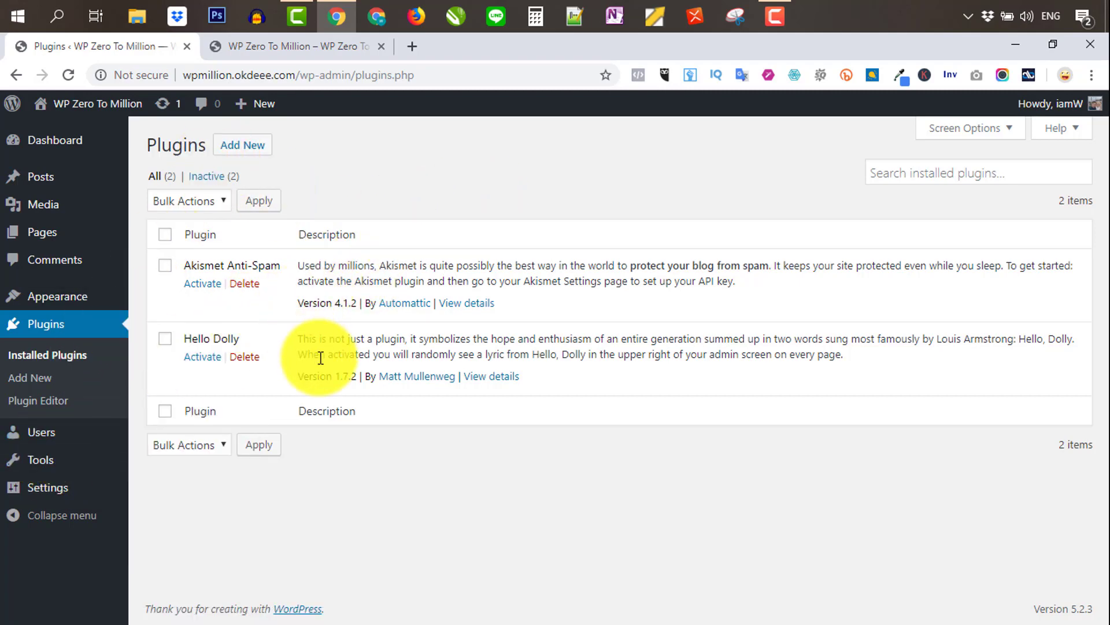
Open the page for adding new plugins and look through the featured plugins.
click(249, 148)
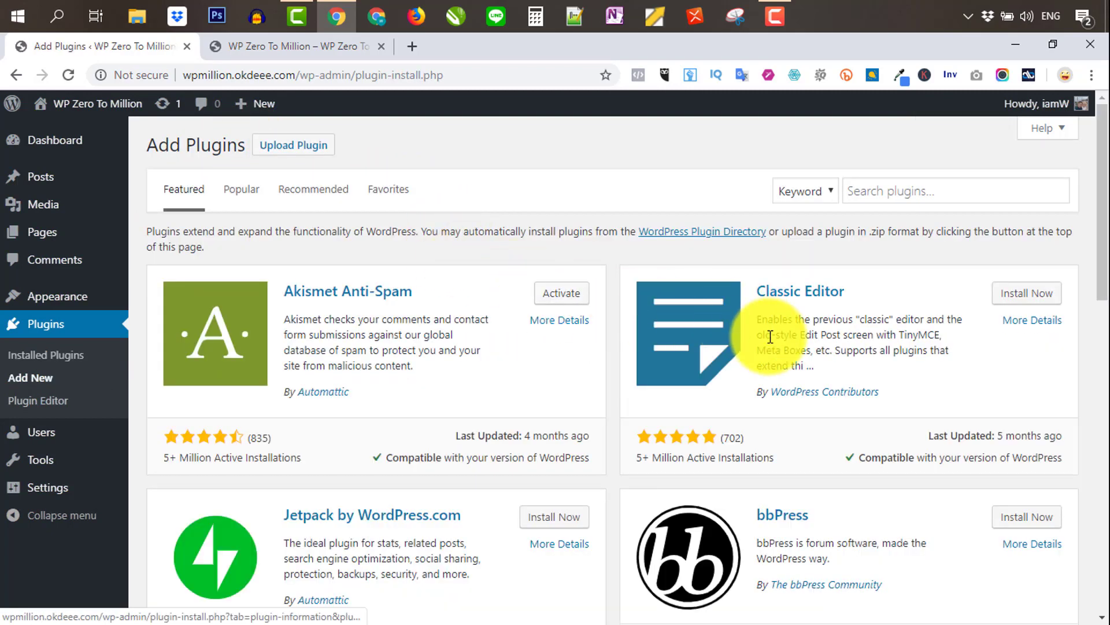
scroll(768, 332, down, 4)
scroll(767, 332, down, 7)
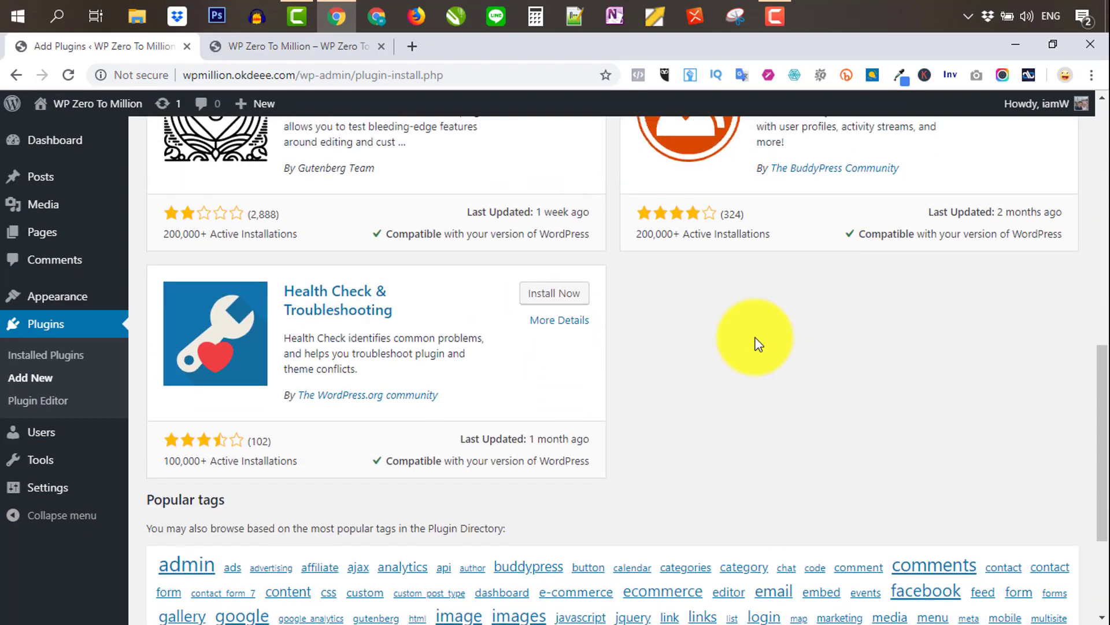
scroll(752, 341, up, 5)
scroll(684, 319, up, 5)
scroll(679, 291, down, 1)
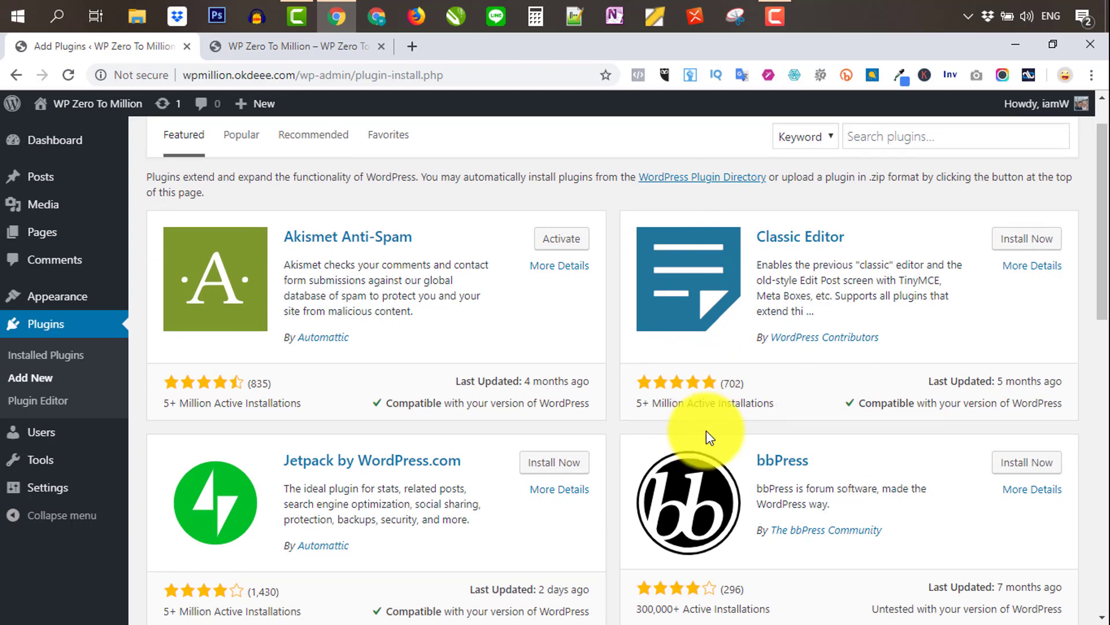
scroll(552, 329, up, 1)
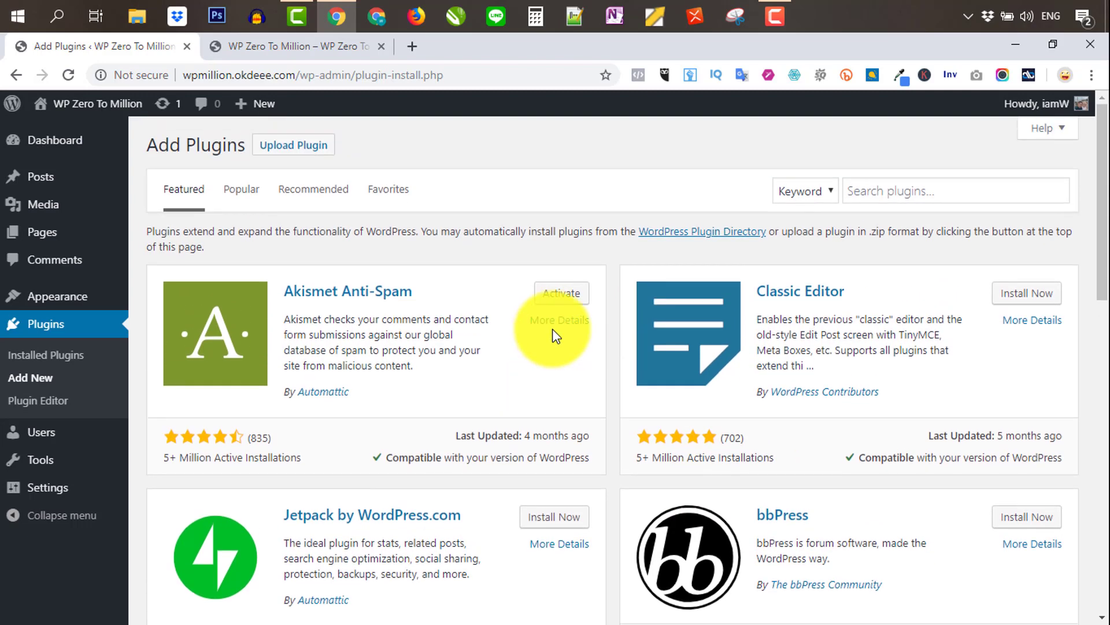
Switch the add-plugins page to the popular plugins and look through them.
click(241, 189)
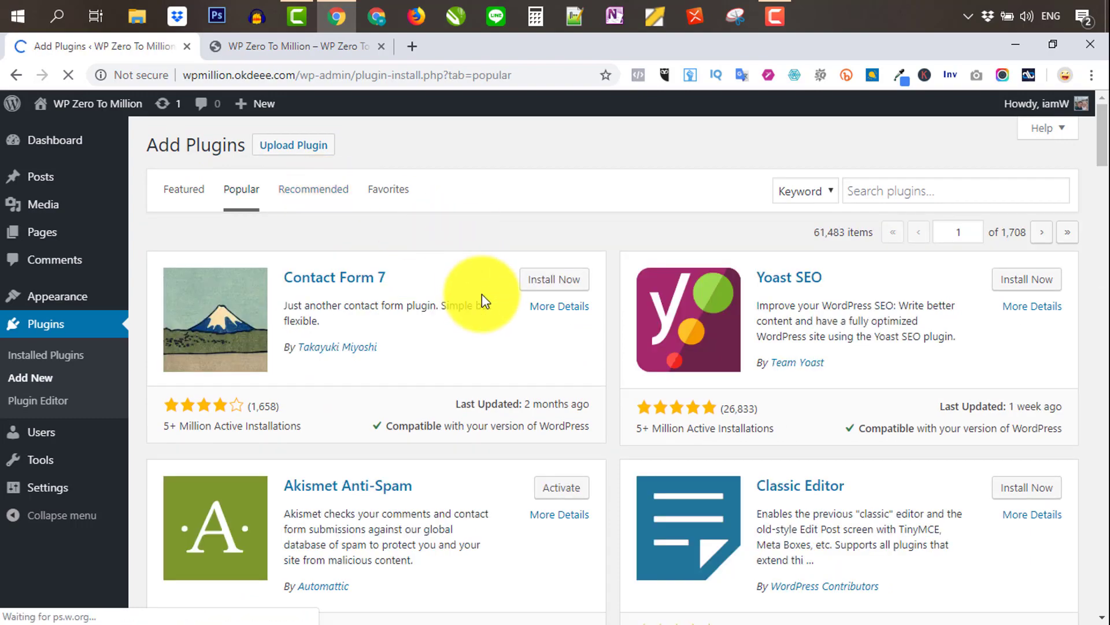
scroll(484, 296, down, 3)
scroll(484, 296, down, 2)
scroll(492, 301, up, 6)
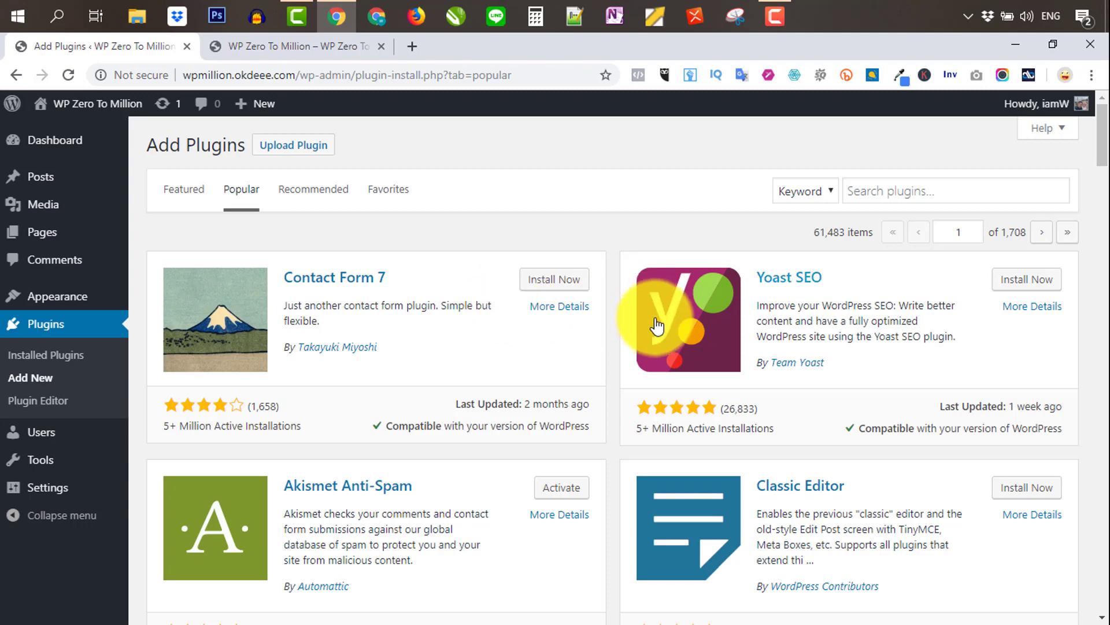
scroll(520, 341, down, 4)
scroll(527, 347, down, 3)
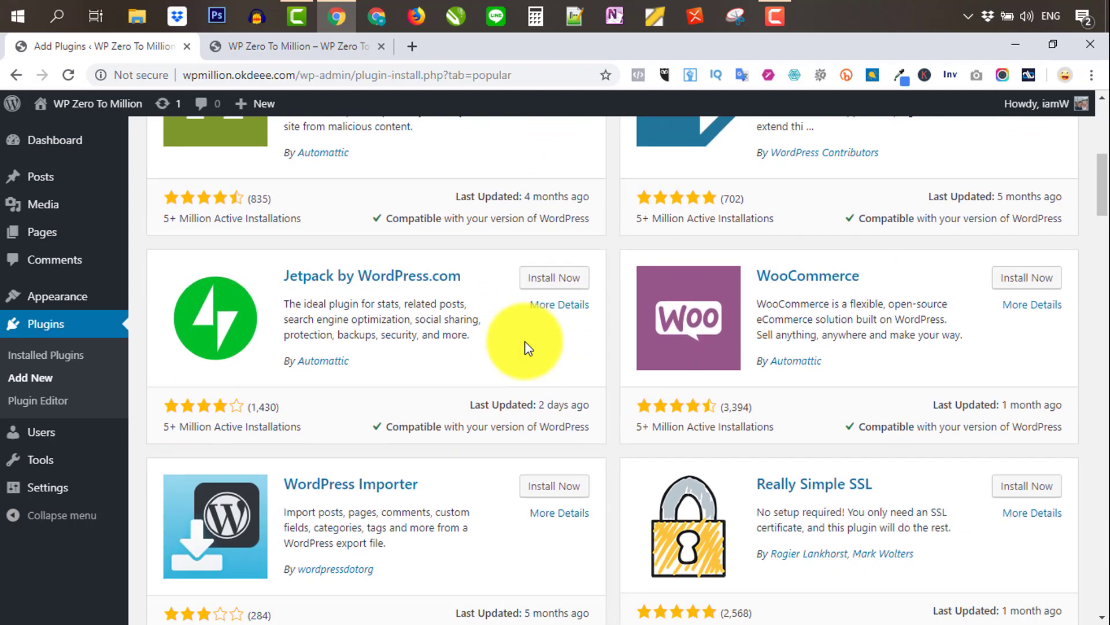
scroll(523, 347, down, 3)
scroll(521, 347, up, 8)
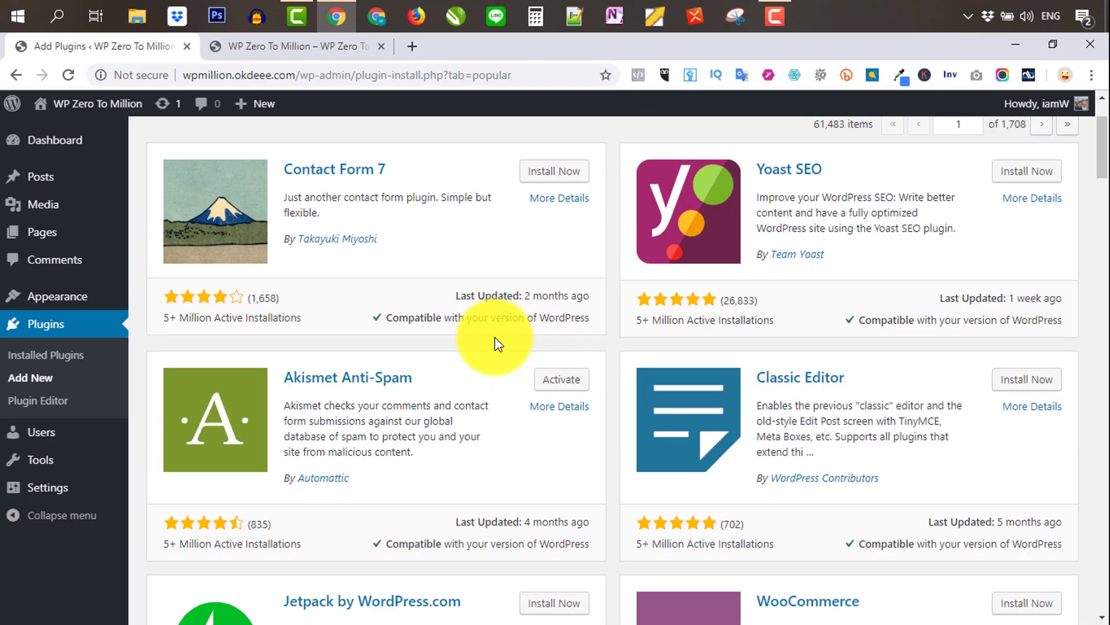
scroll(497, 344, up, 2)
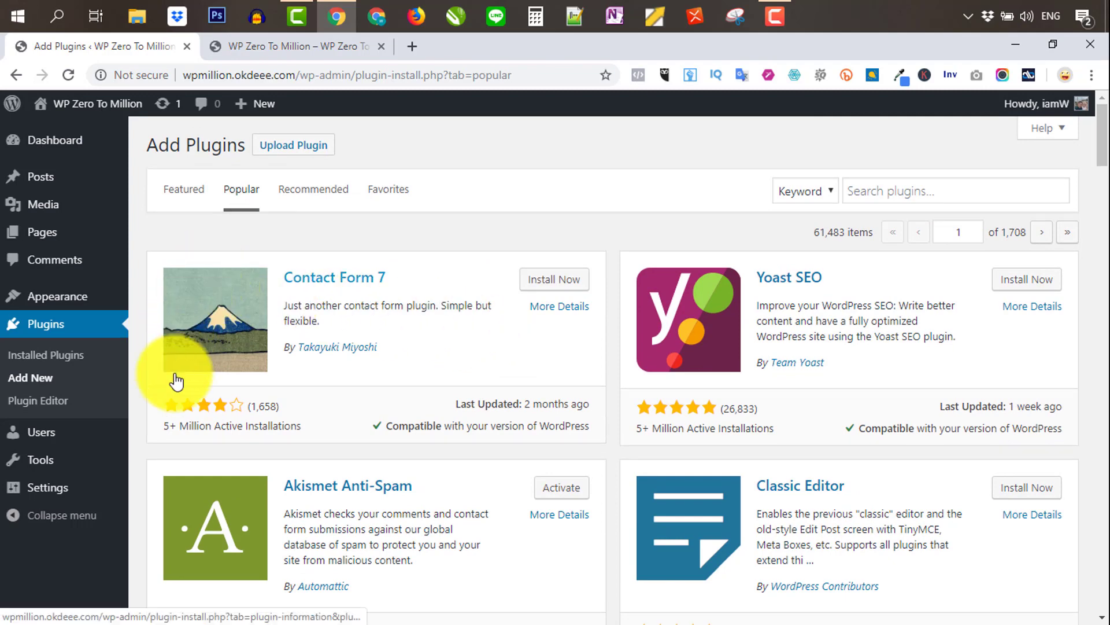
Show the list of users and view the roles available for changing a user's role.
click(45, 435)
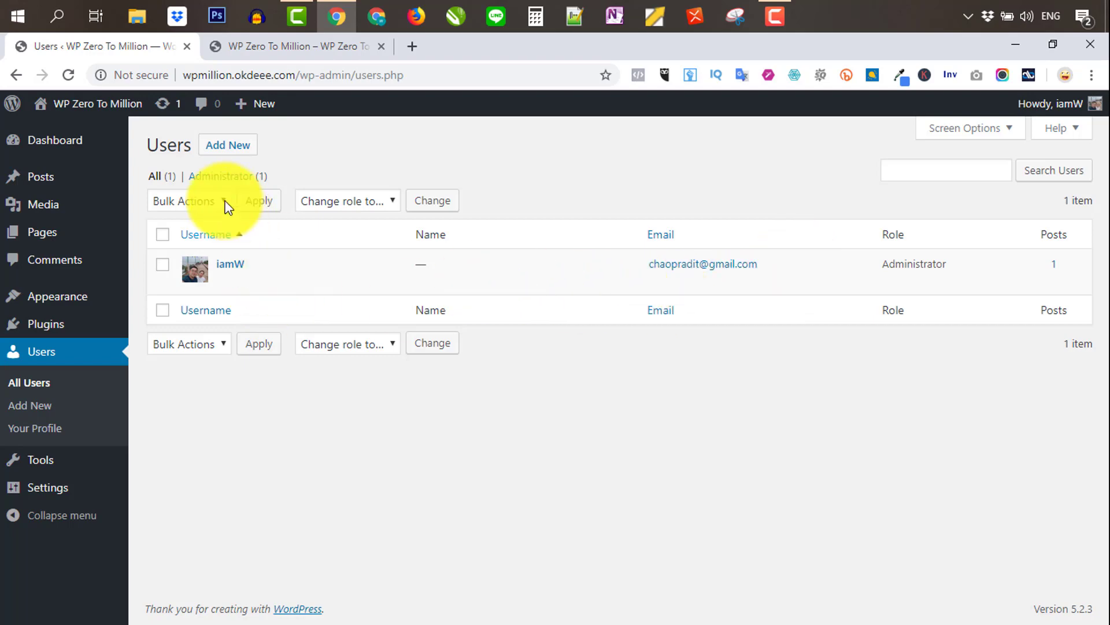
click(369, 203)
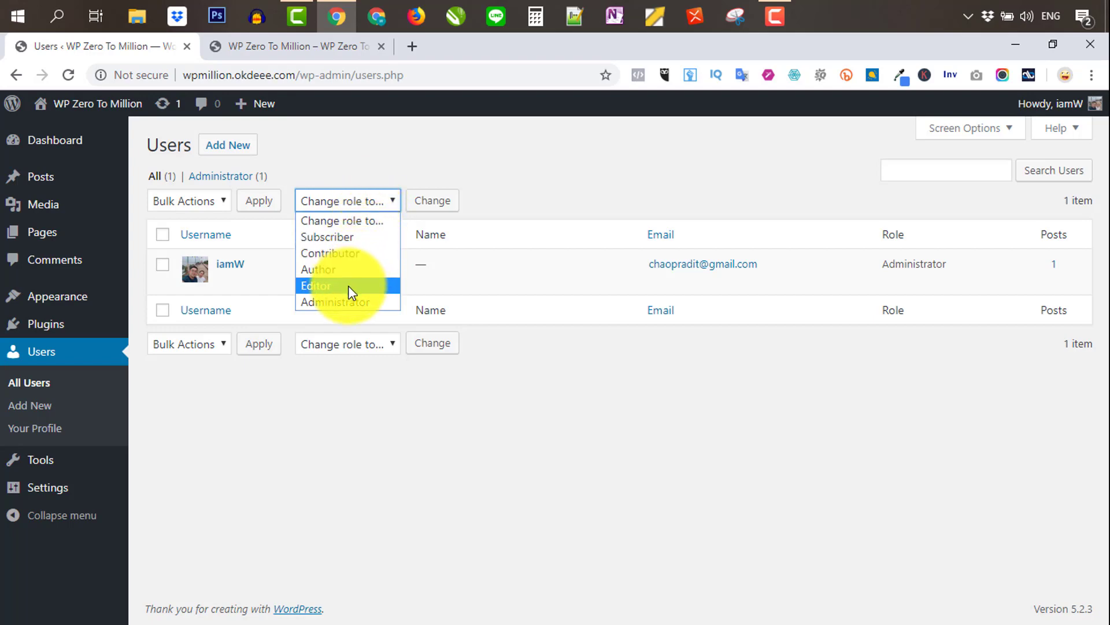
click(516, 201)
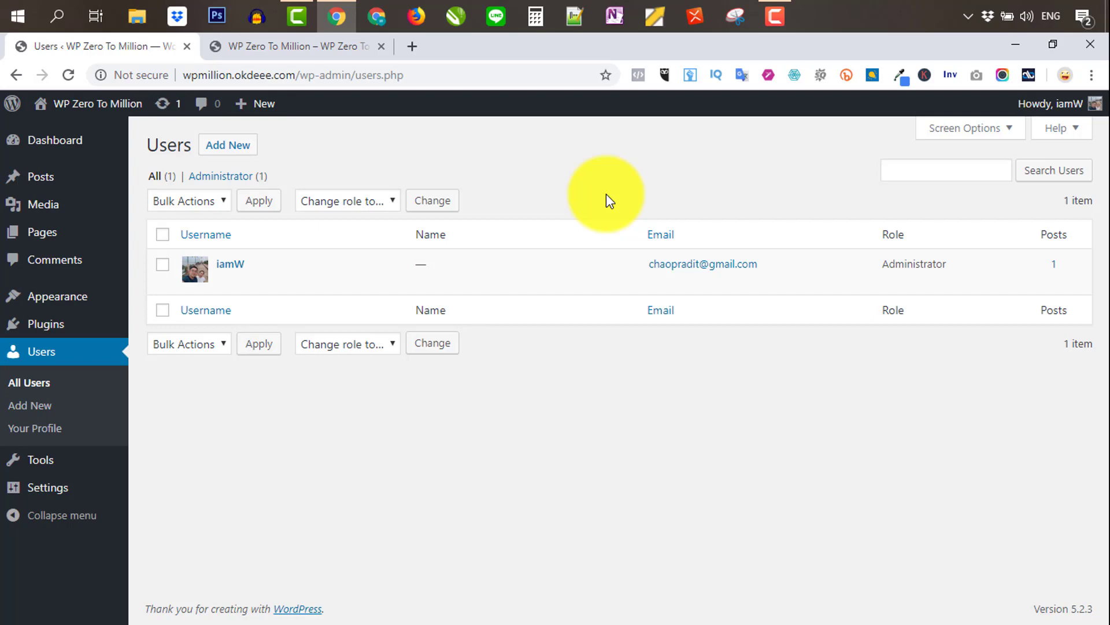
Open your own user profile, try out the different admin color schemes, and select Midnight.
click(51, 431)
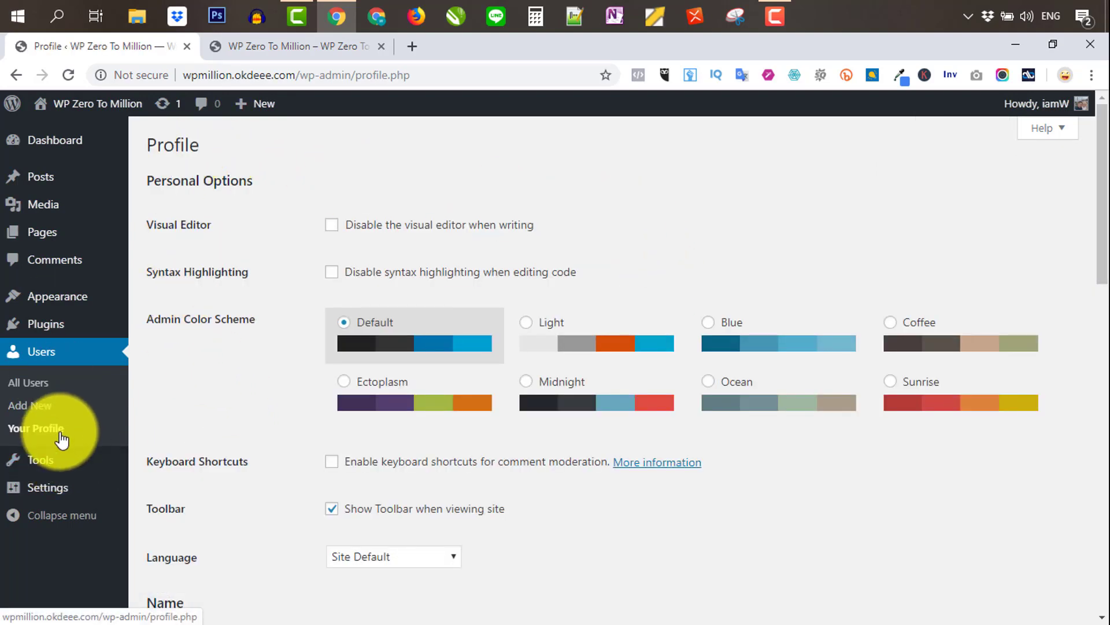
scroll(694, 243, down, 1)
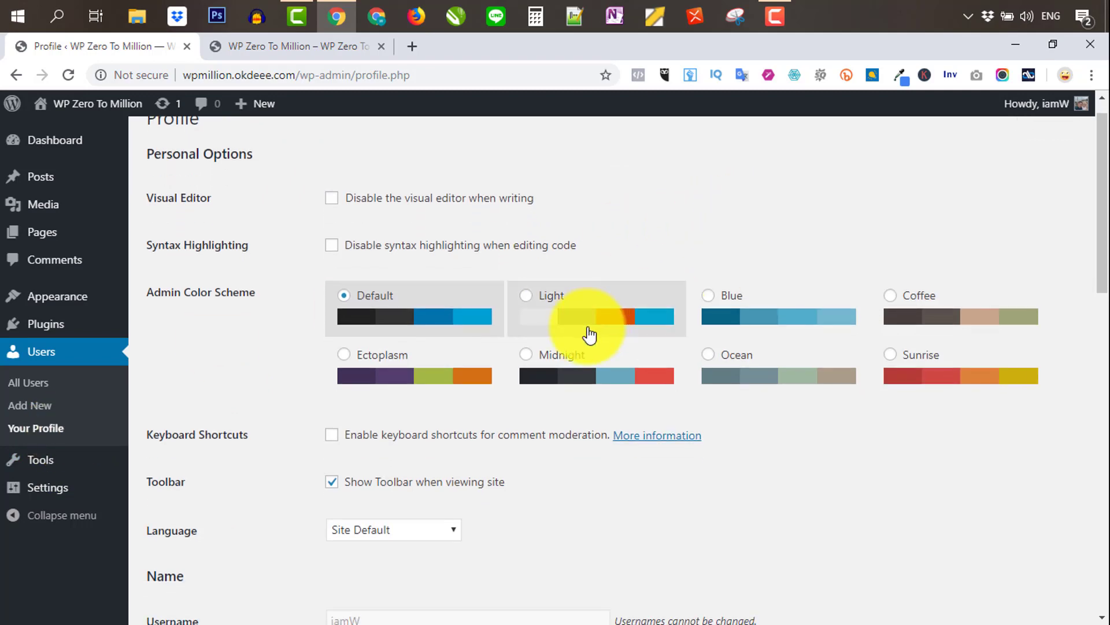
click(525, 370)
click(348, 359)
click(535, 303)
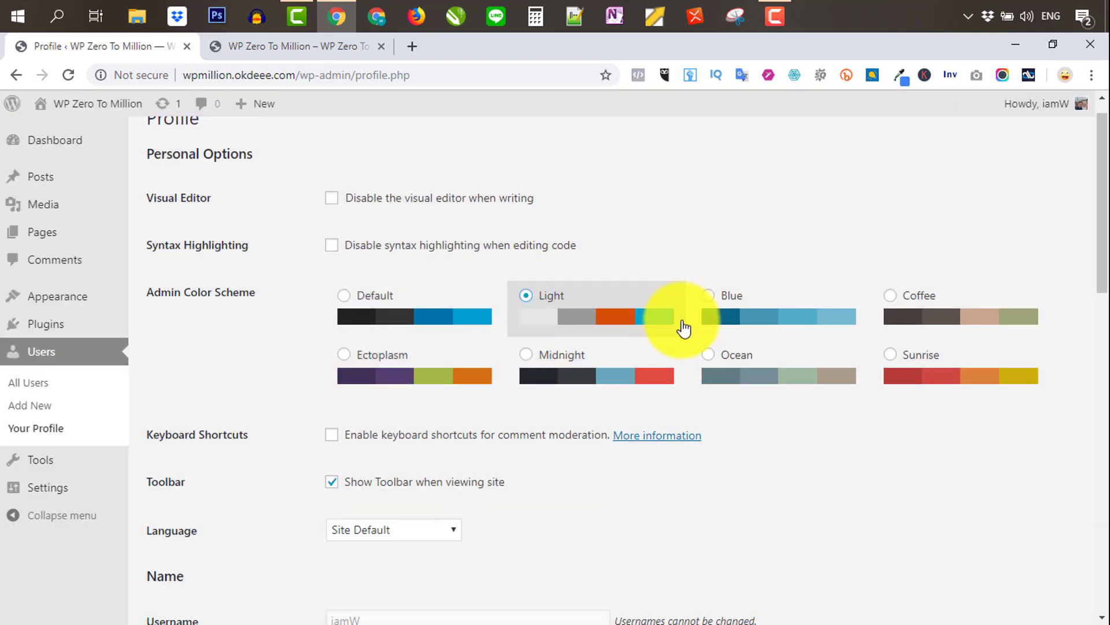
click(714, 303)
click(885, 301)
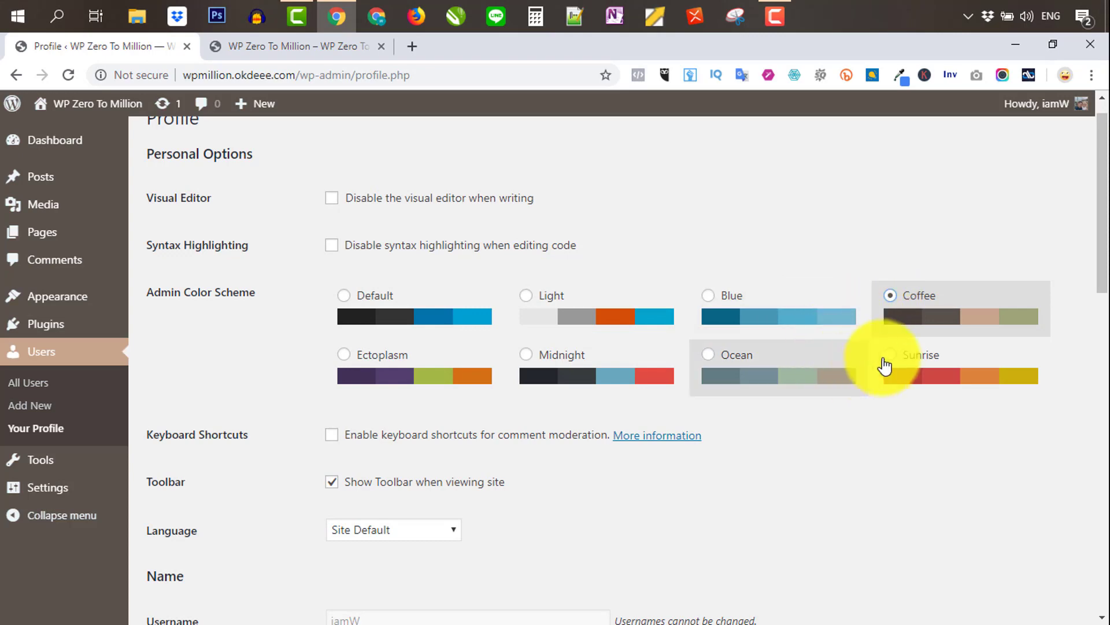
click(891, 363)
click(713, 365)
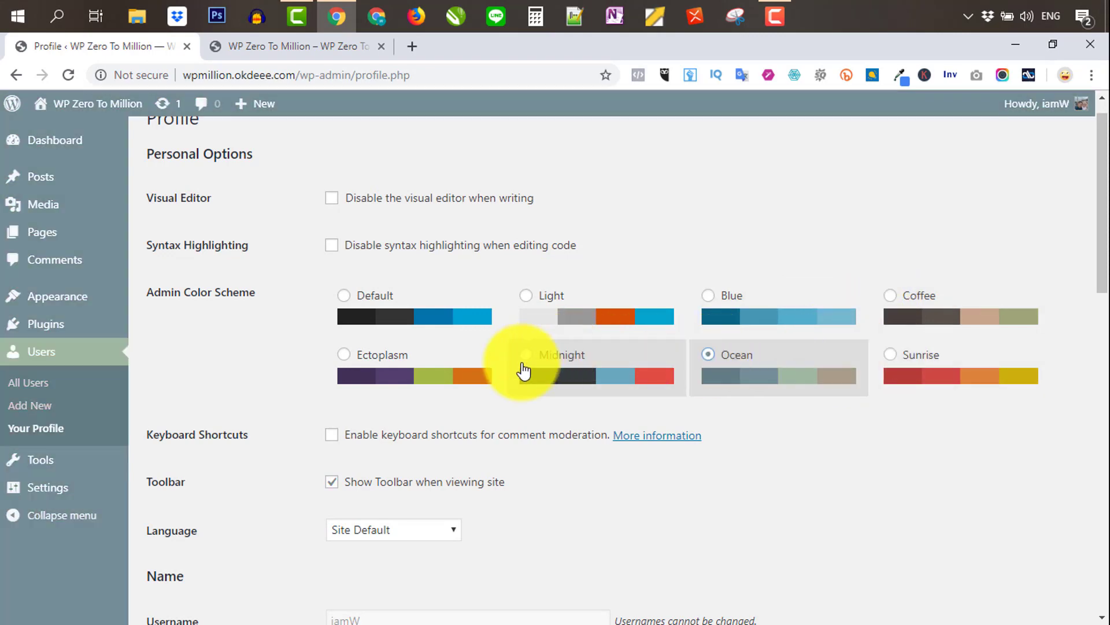
click(532, 361)
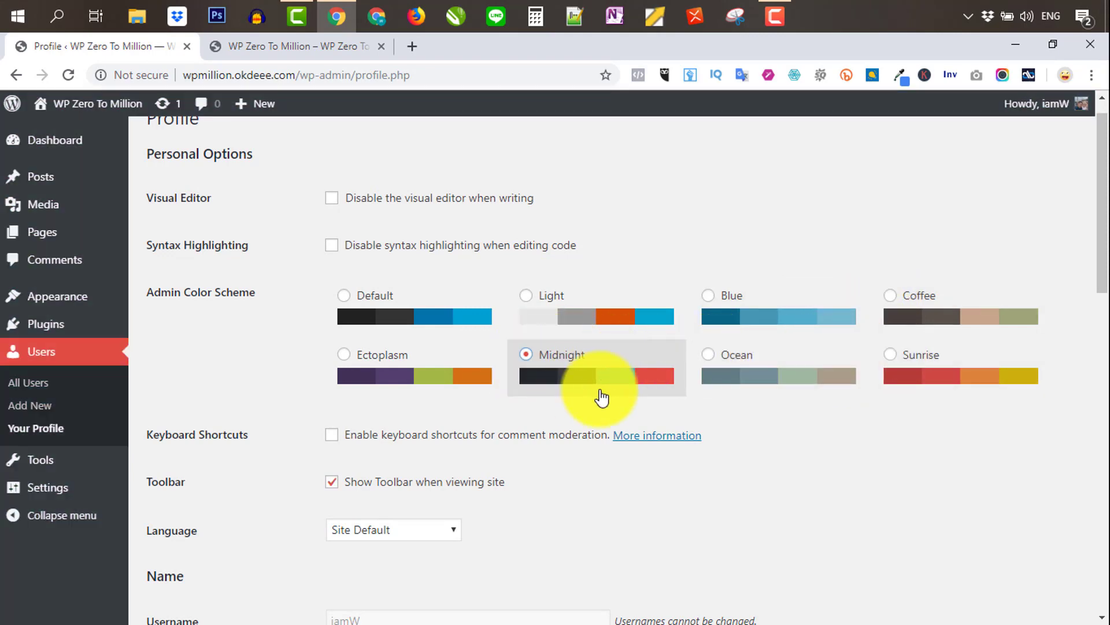
click(342, 361)
click(349, 306)
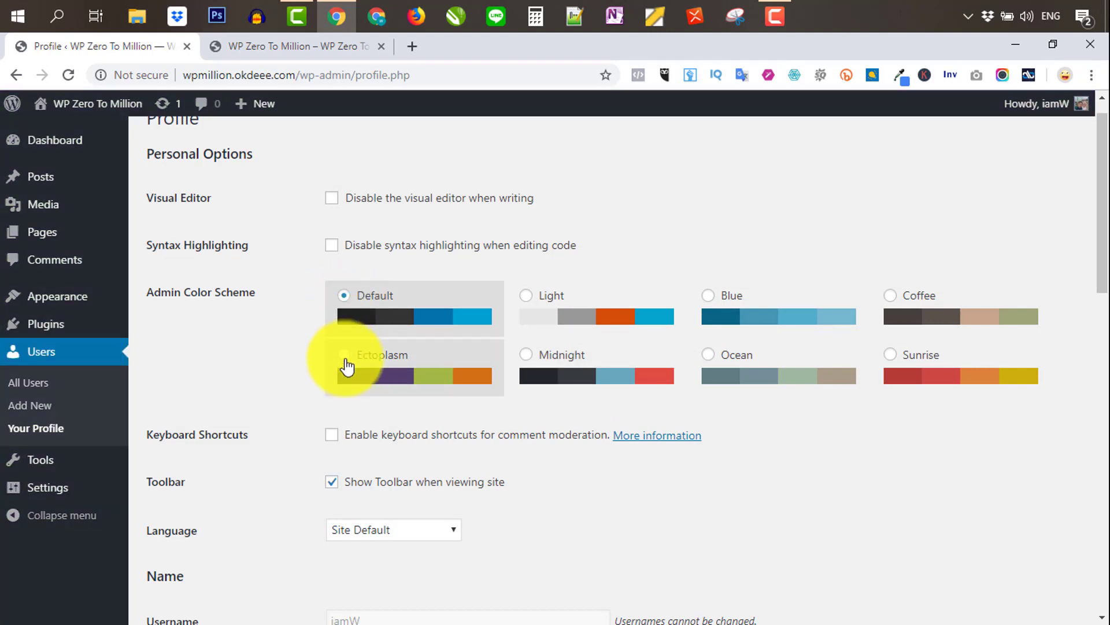
click(343, 359)
click(528, 360)
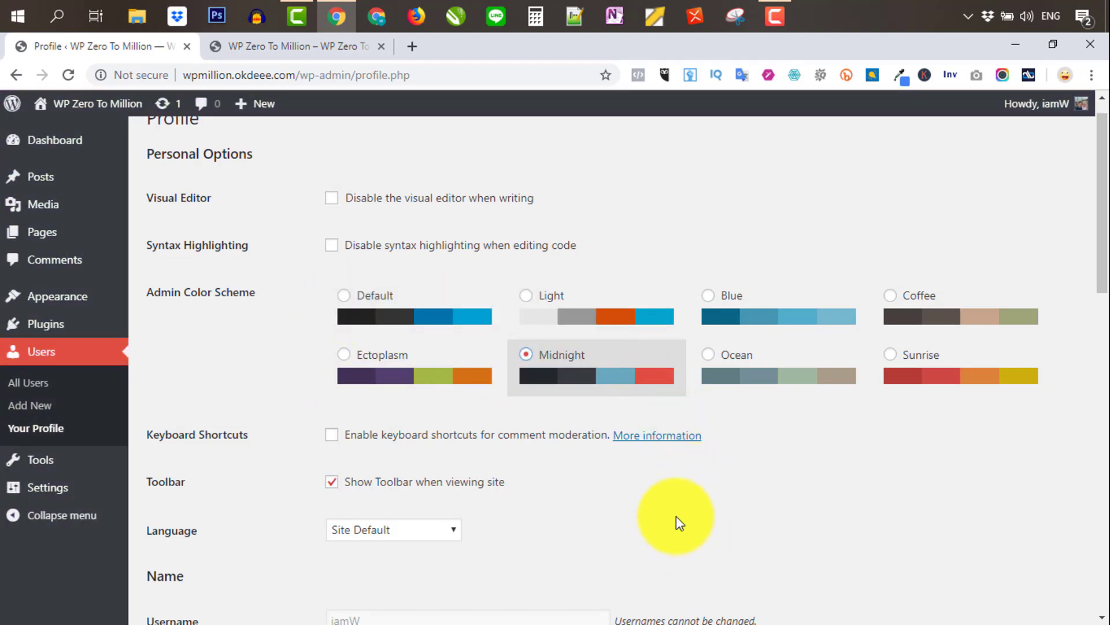
Examine the profile's language choices, name fields and the selector for the publicly displayed name.
scroll(675, 517, down, 3)
scroll(572, 445, down, 2)
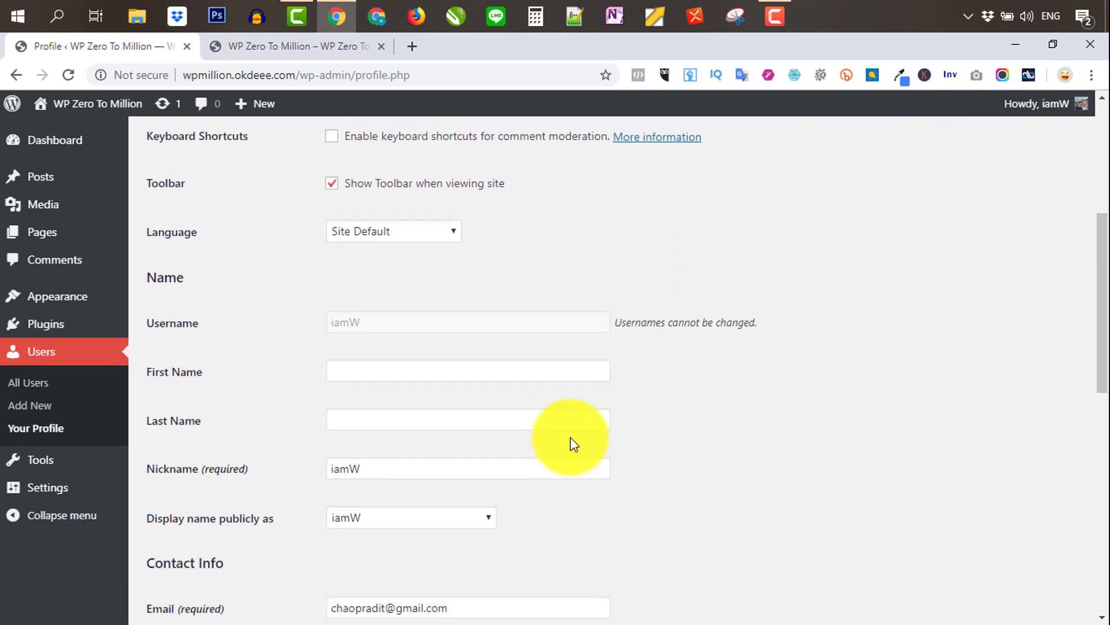
scroll(571, 438, down, 1)
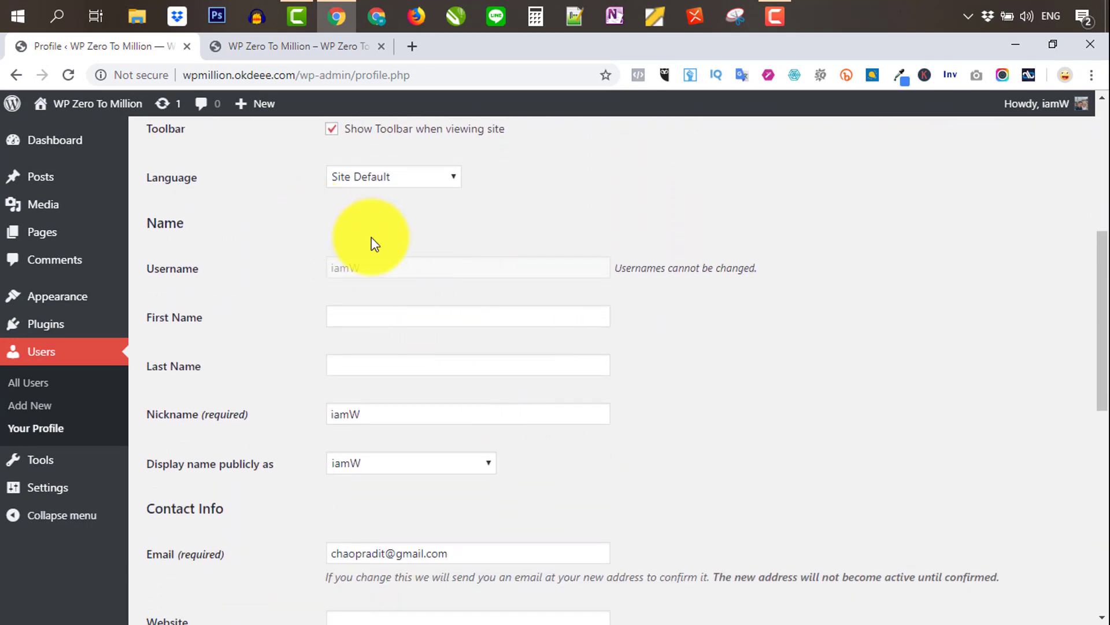
click(407, 180)
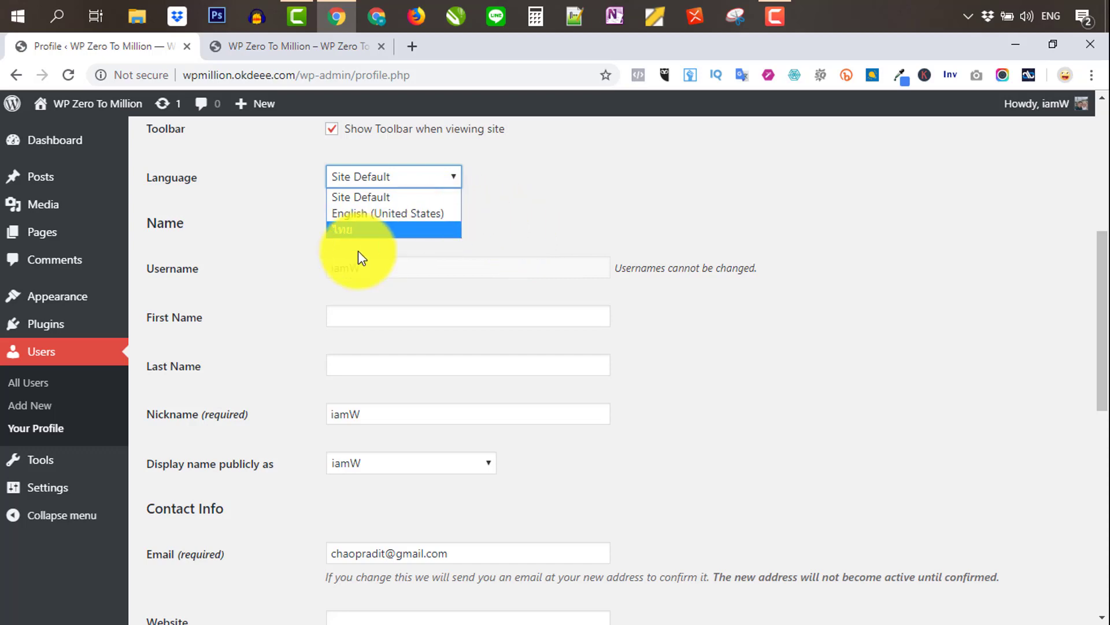
scroll(324, 374, down, 3)
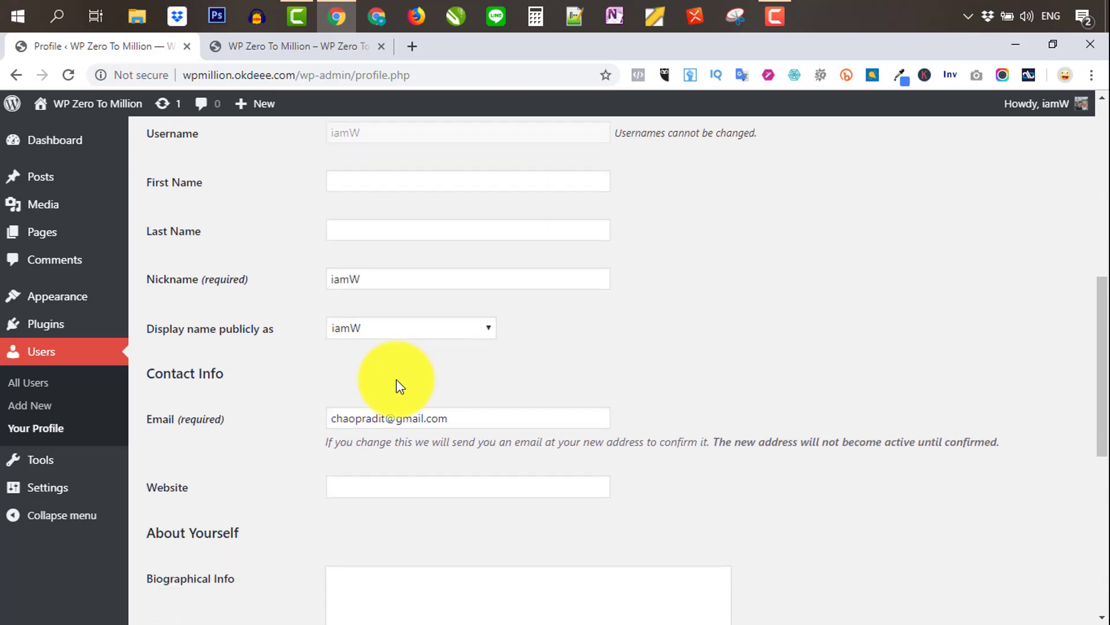
scroll(471, 384, up, 1)
scroll(446, 376, down, 2)
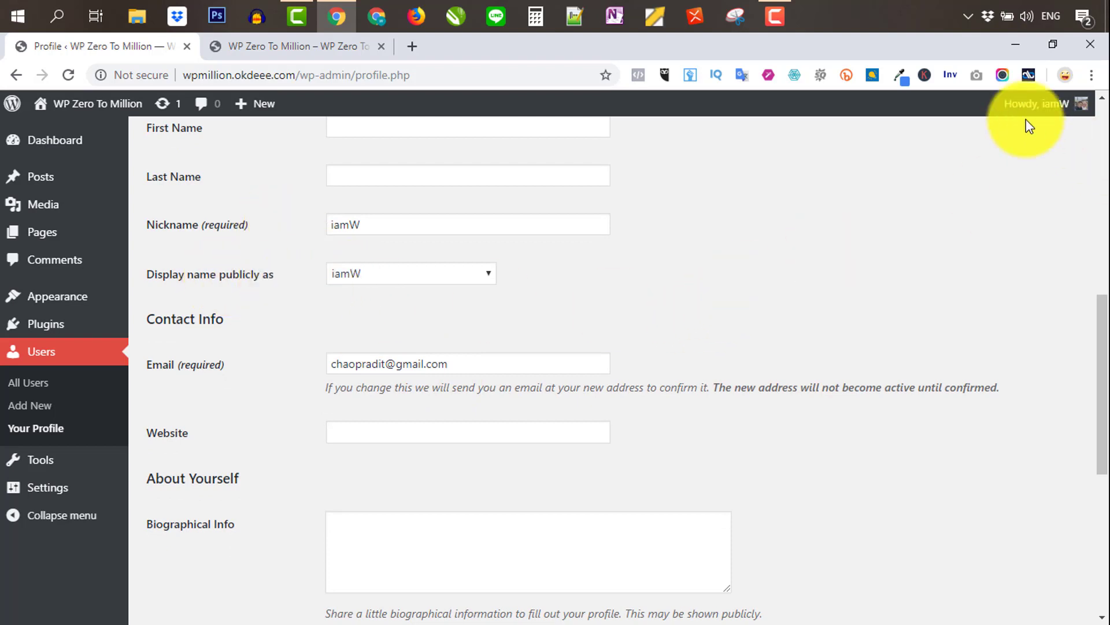
click(441, 281)
click(442, 293)
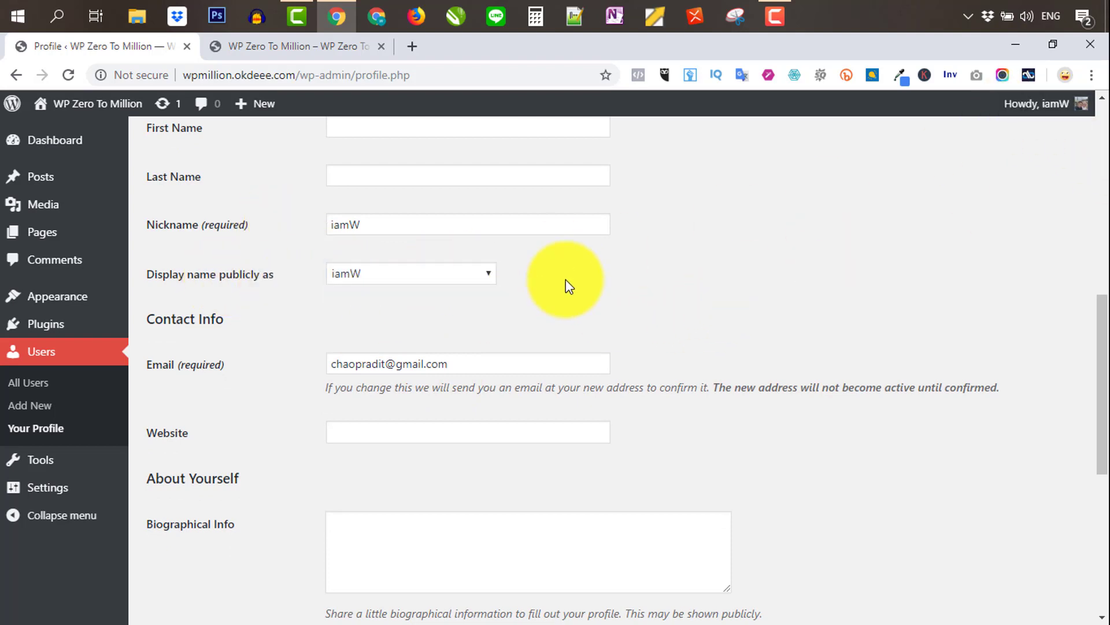
Fill in the profile's first name and last name using the browser's saved full-name suggestion.
scroll(569, 284, up, 2)
click(366, 234)
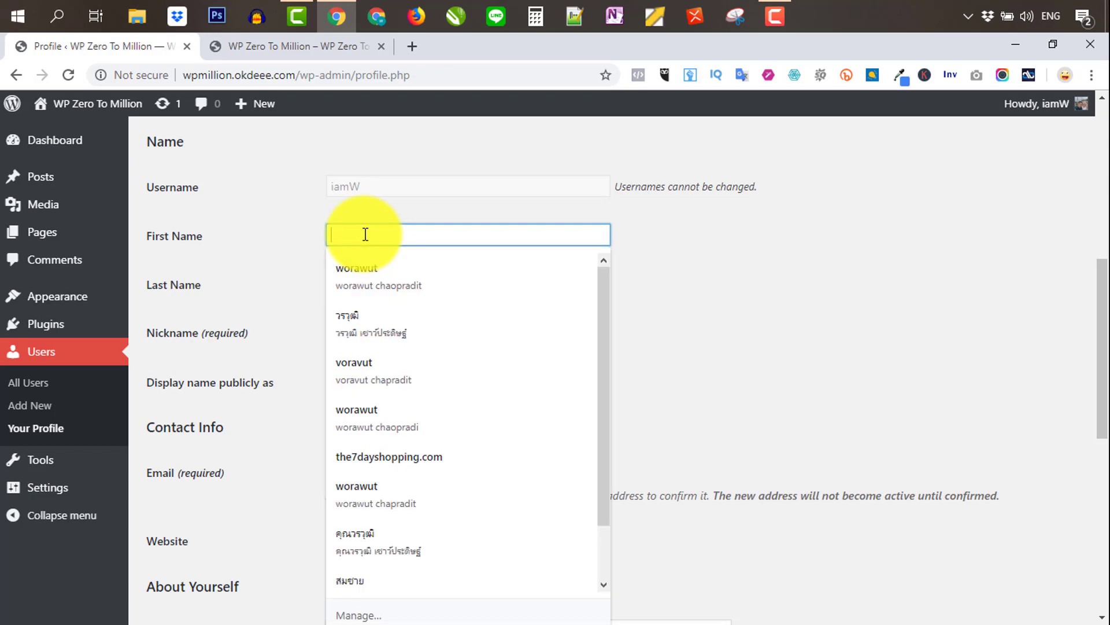
text(worawut)
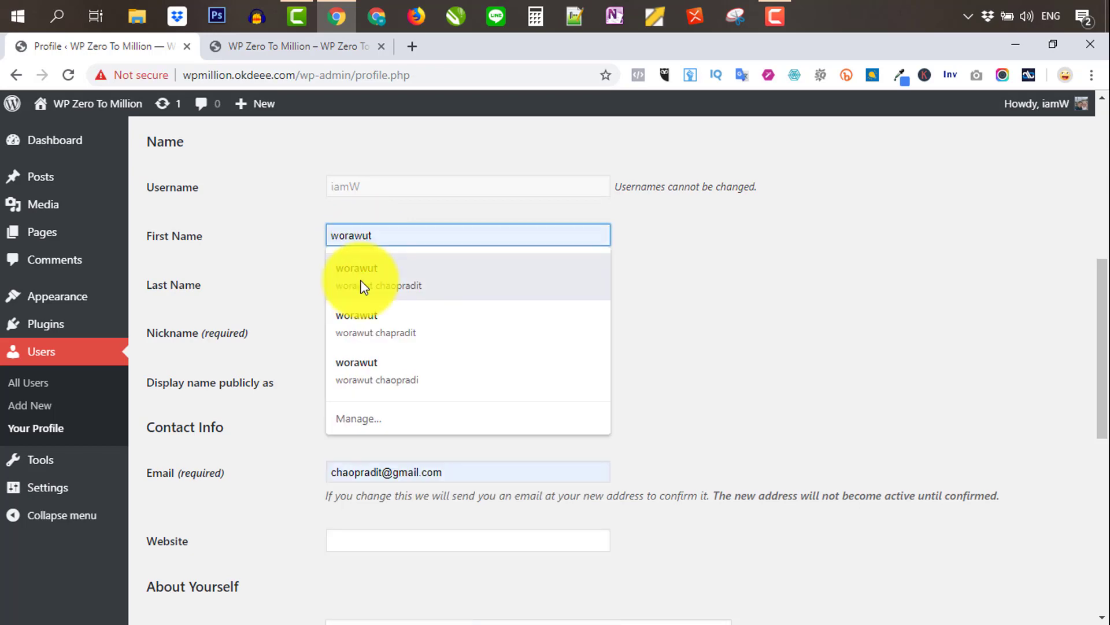
click(359, 280)
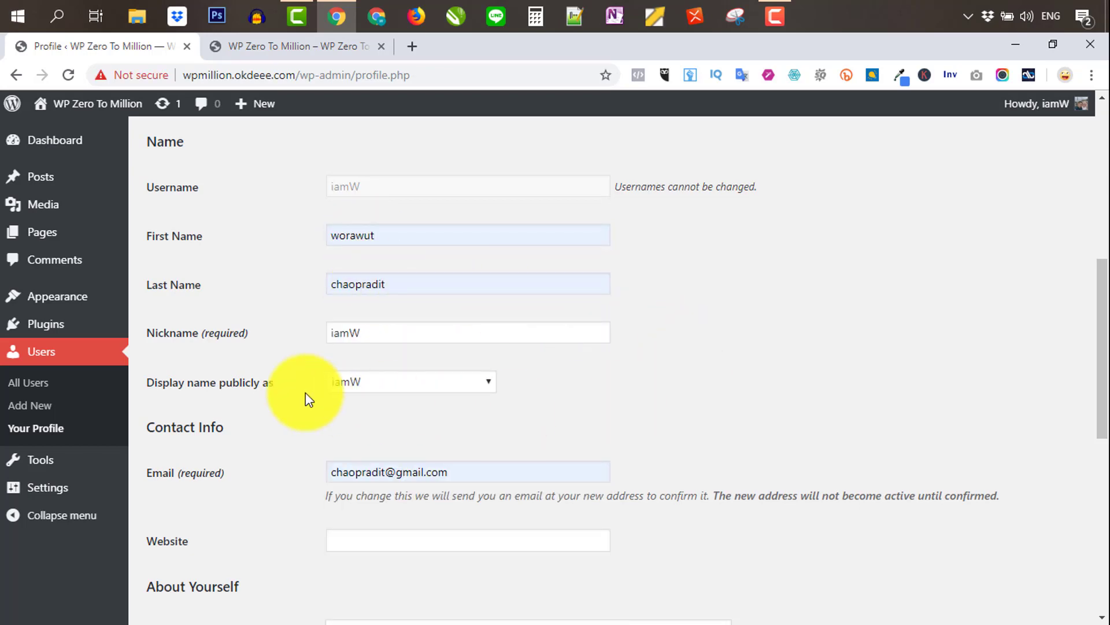
View the public display name options based on the entered names, keep the current selection, and look over the contact info.
click(418, 384)
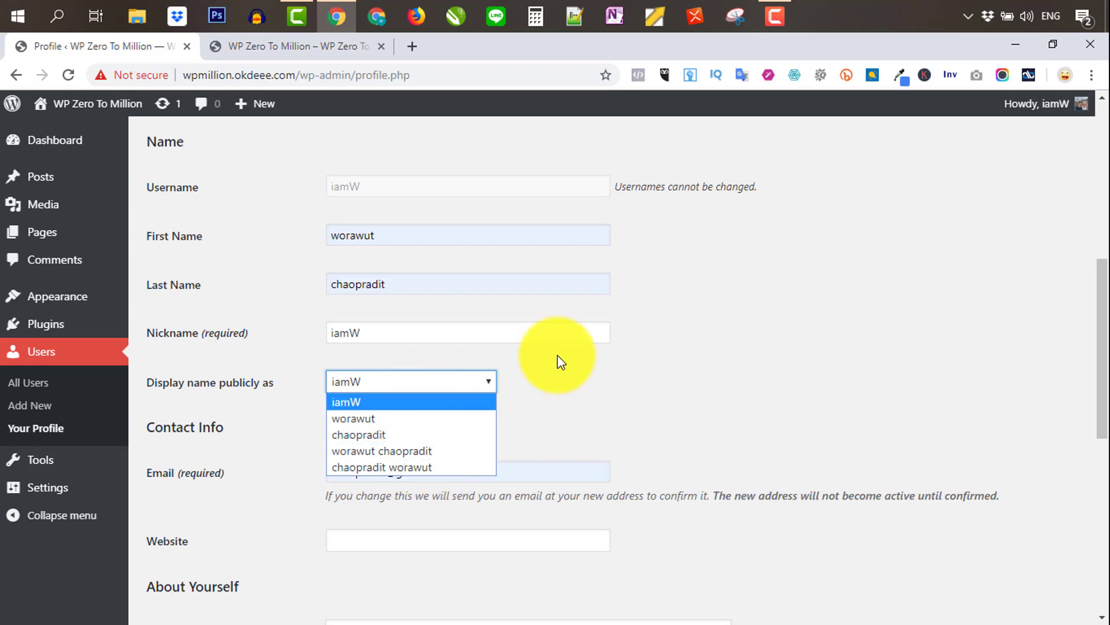
click(557, 385)
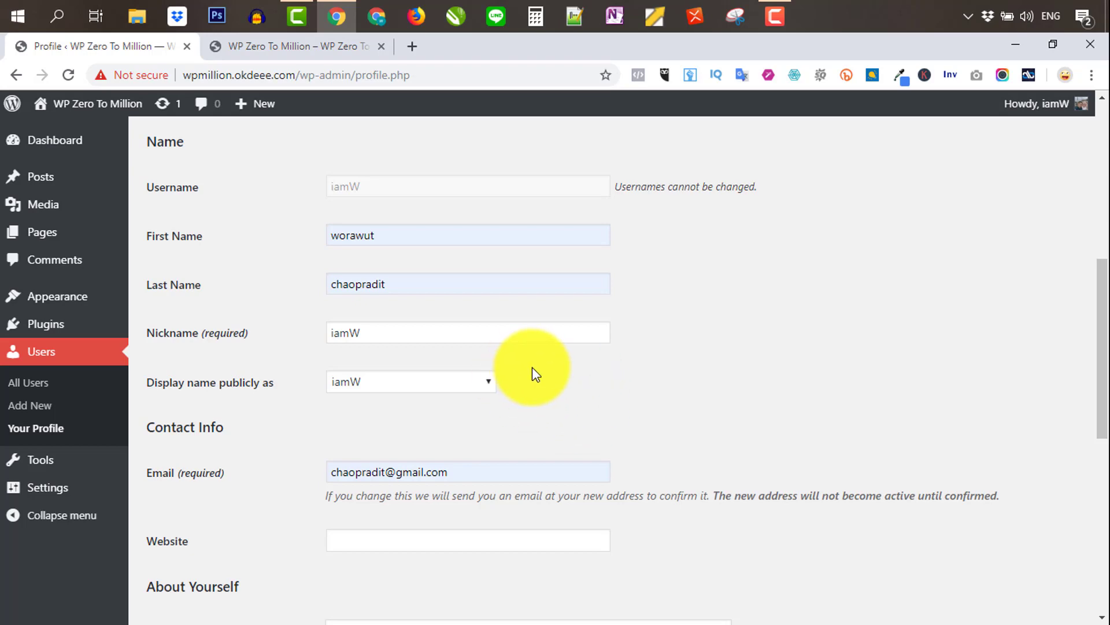
scroll(576, 378, down, 2)
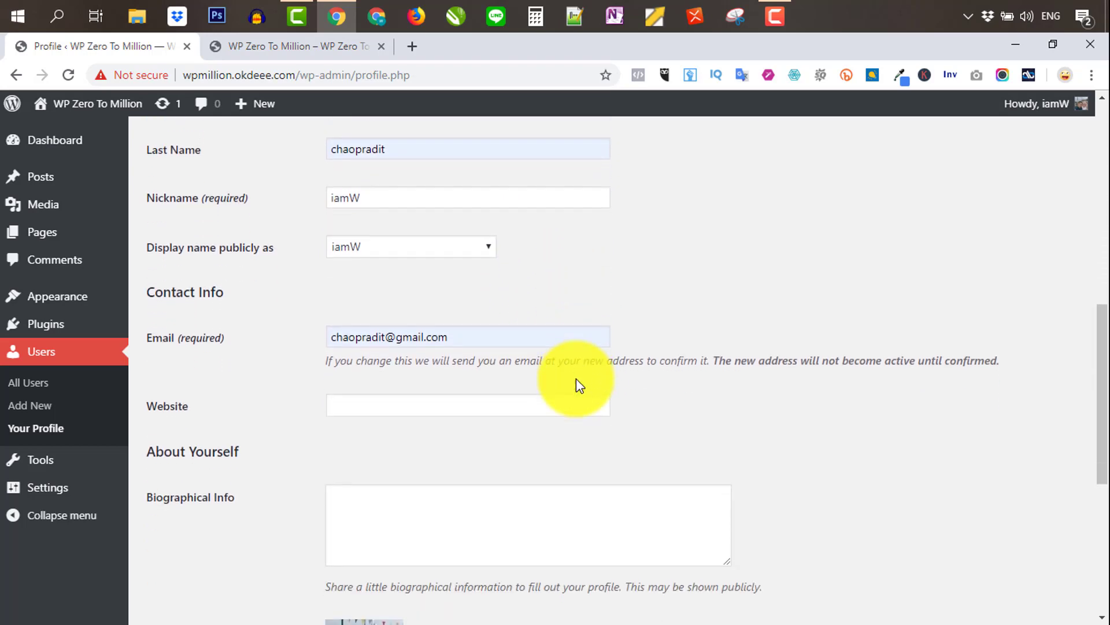
Look over the rest of the user profile, from the website and biographical info to the account management options.
scroll(722, 449, down, 2)
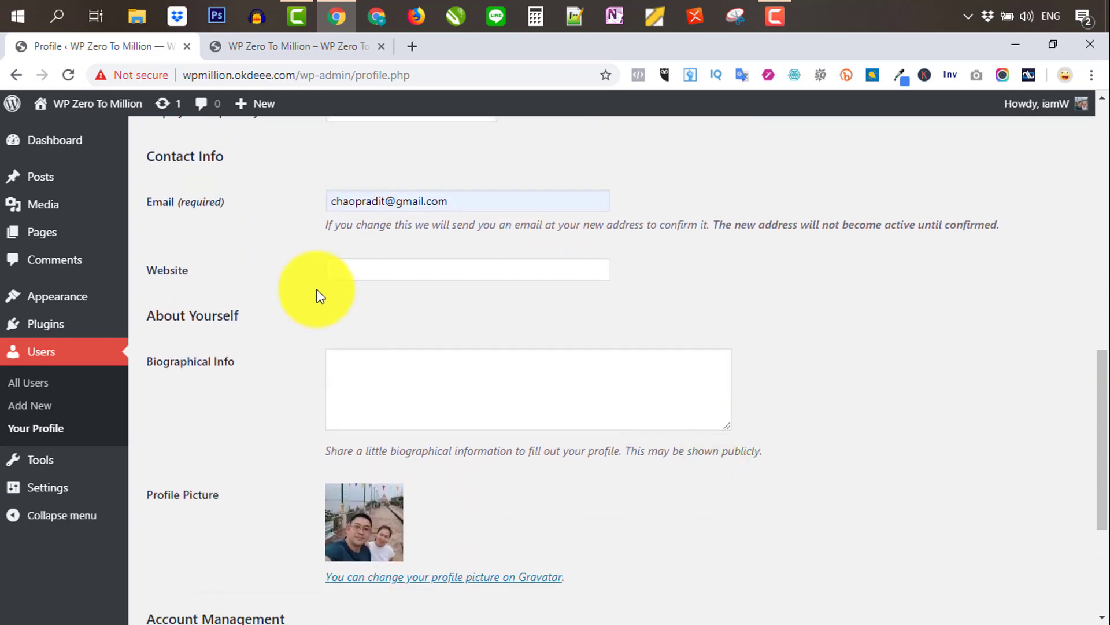
scroll(814, 428, down, 4)
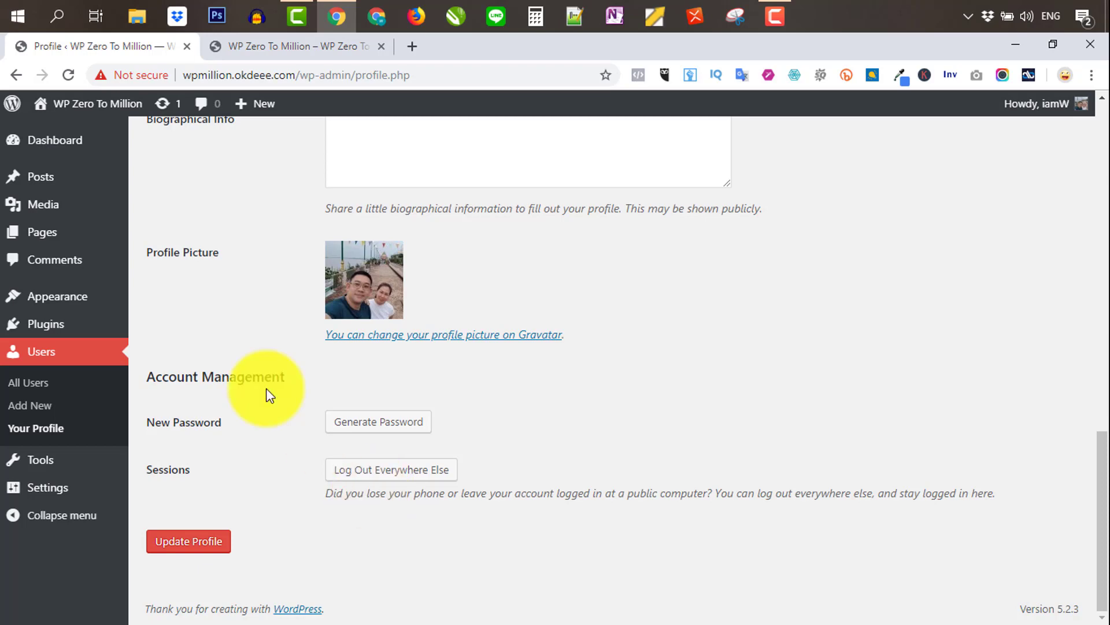
Look over the Available Tools, Import and Export pages, and open the General Settings page.
click(46, 470)
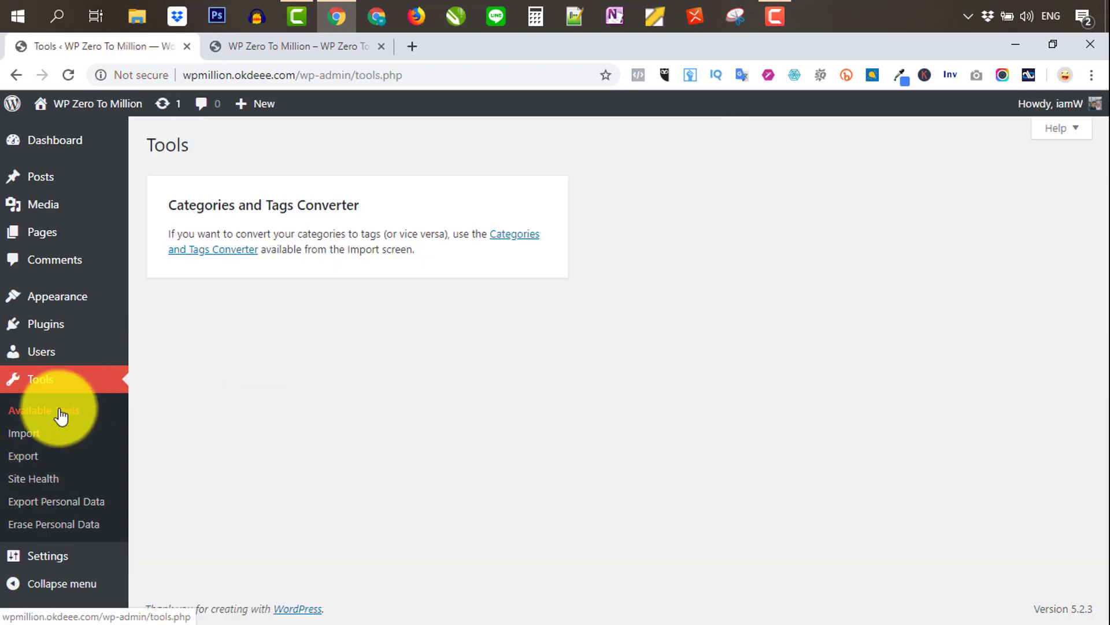
click(22, 439)
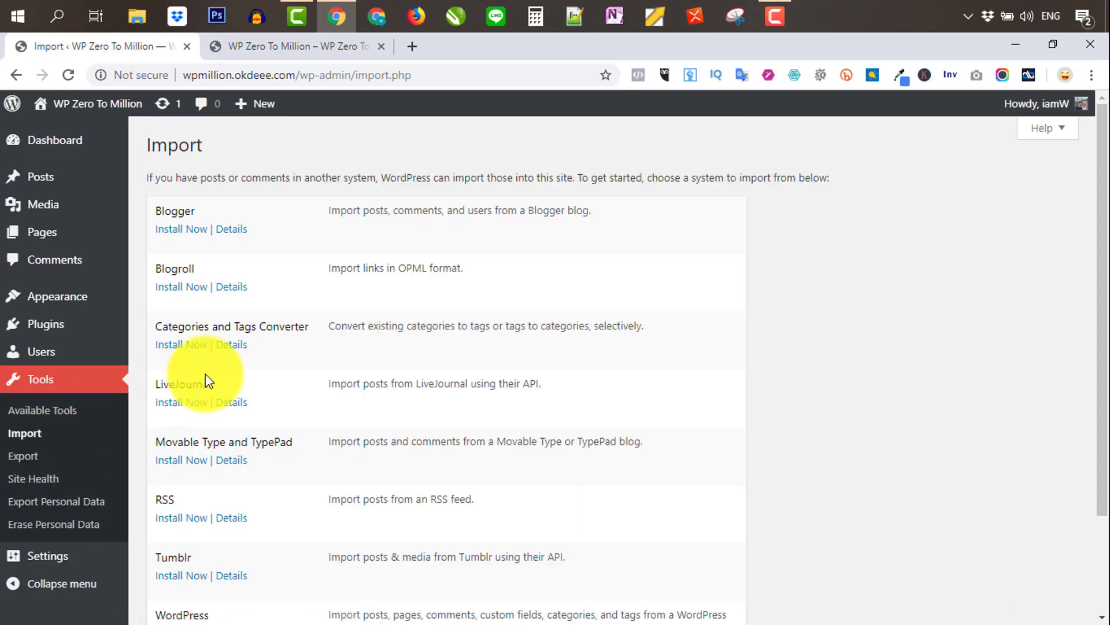
scroll(255, 434, down, 2)
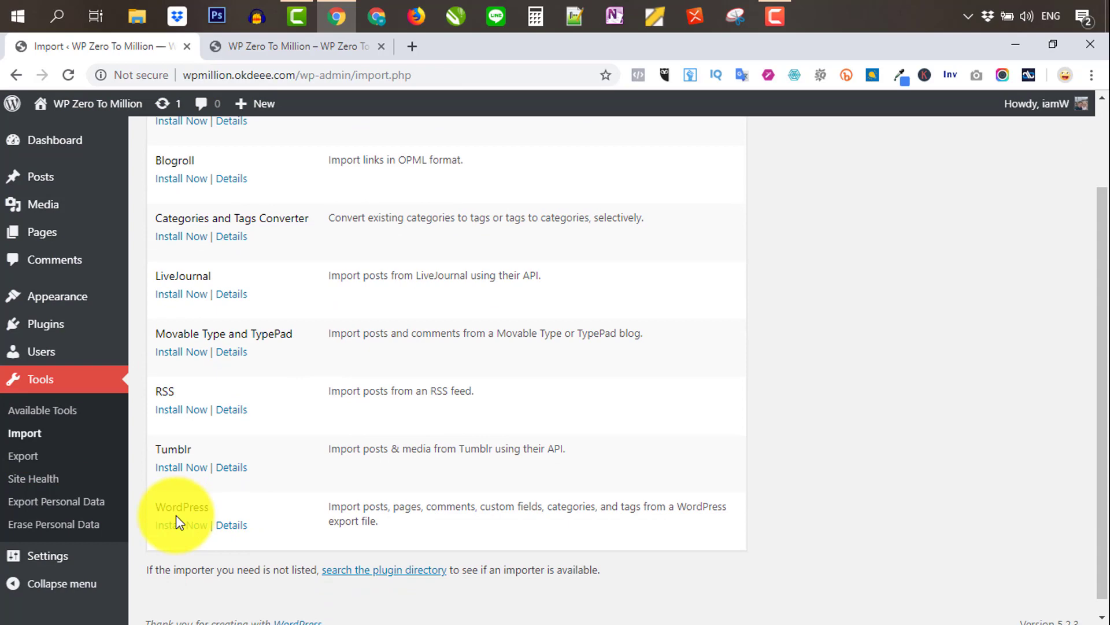
click(20, 461)
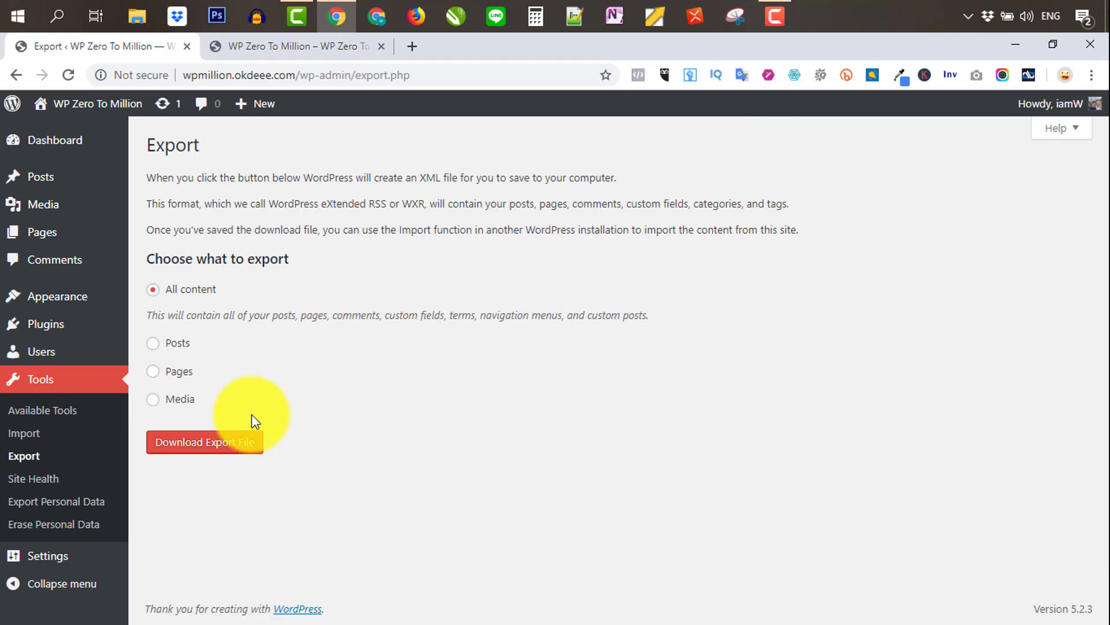
click(44, 564)
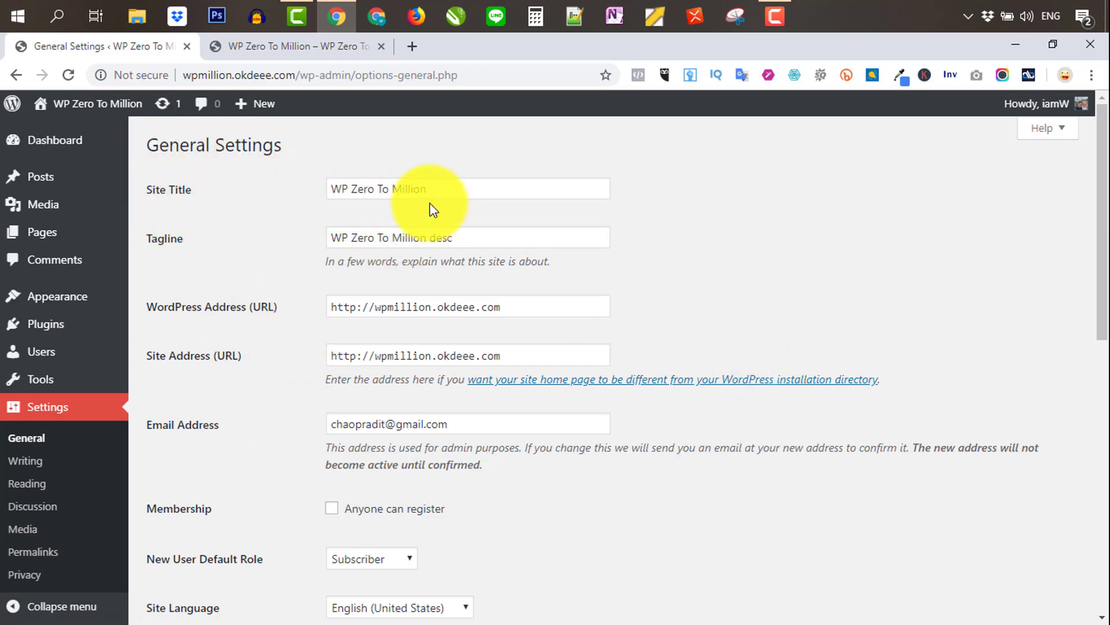
click(431, 187)
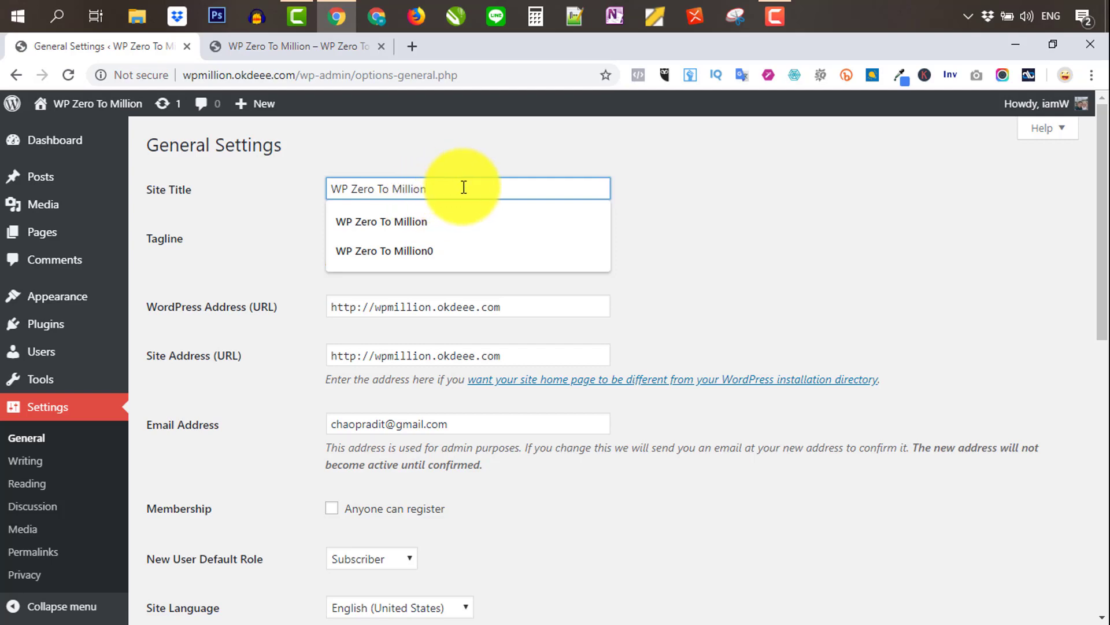
text(00)
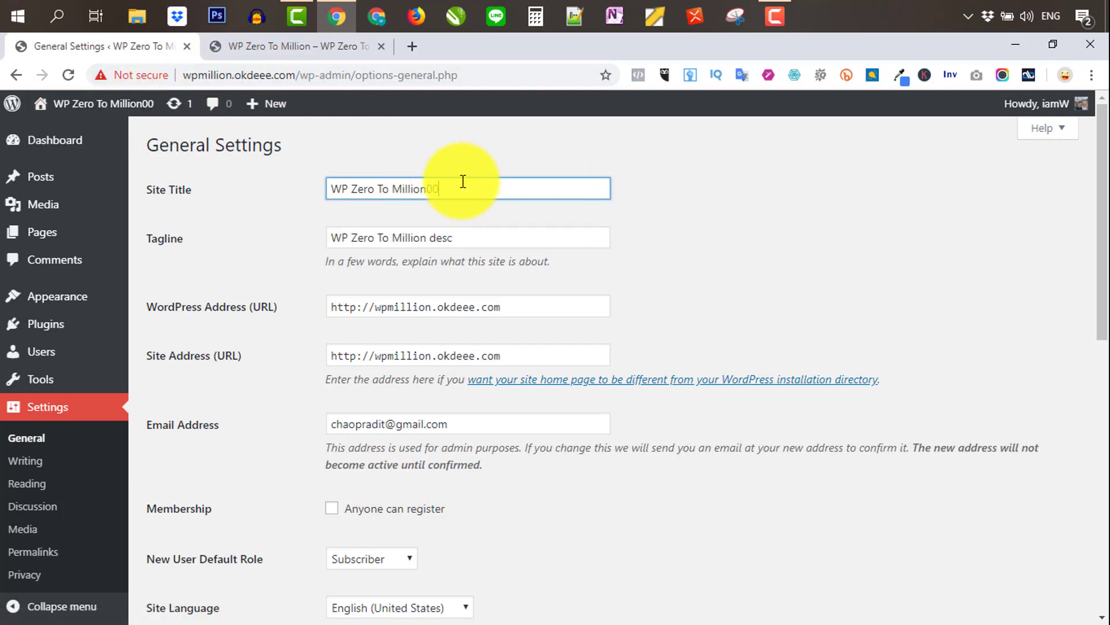
text(00000)
key(BackSpace)
key(BackSpace)
key(BackSpace)
key(BackSpace)
key(BackSpace)
key(BackSpace)
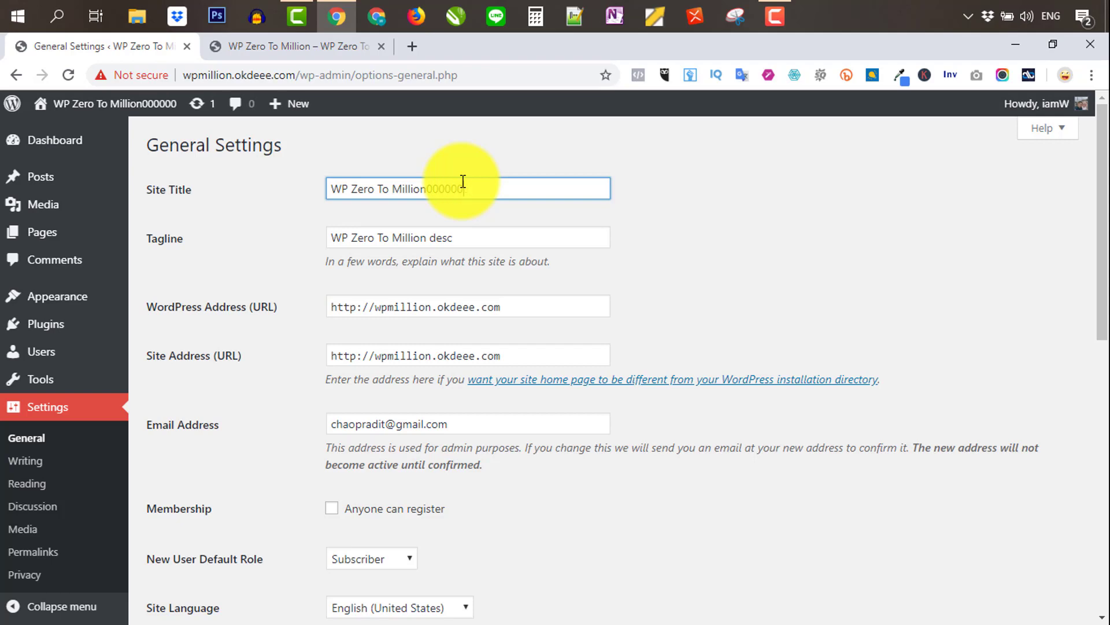
key(BackSpace)
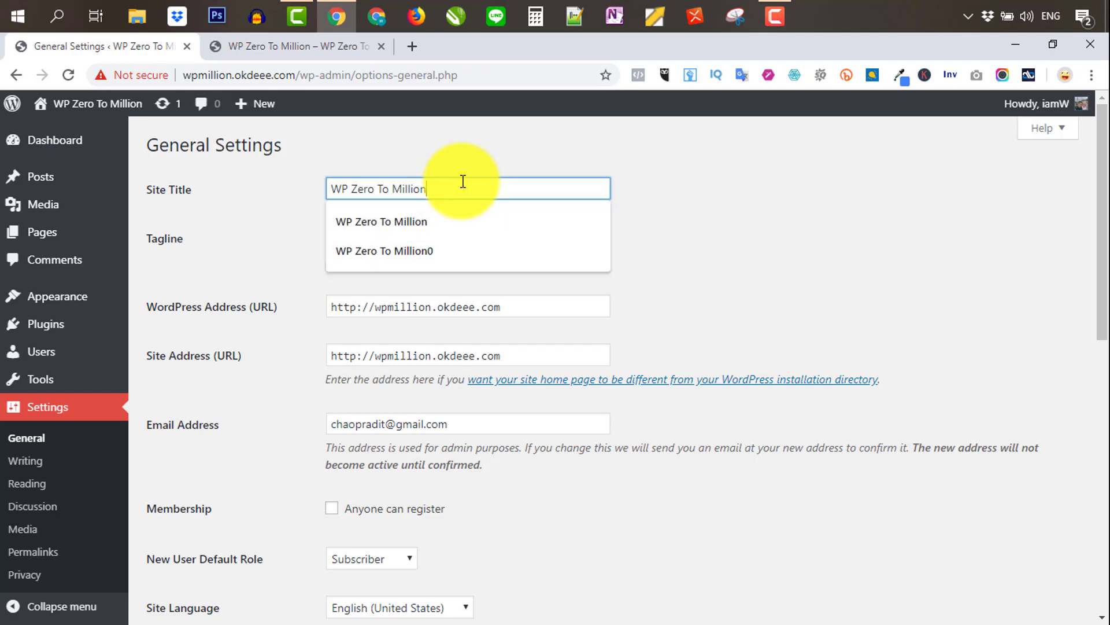
click(739, 230)
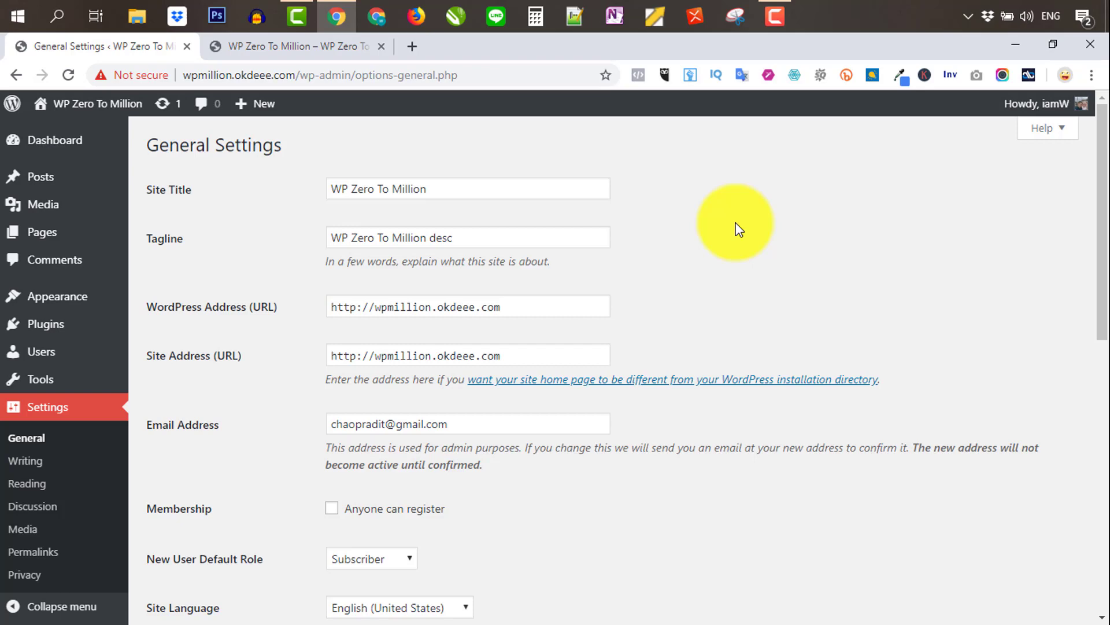
Change the site title to WP Zero To Million001 and save the general settings.
scroll(750, 246, down, 7)
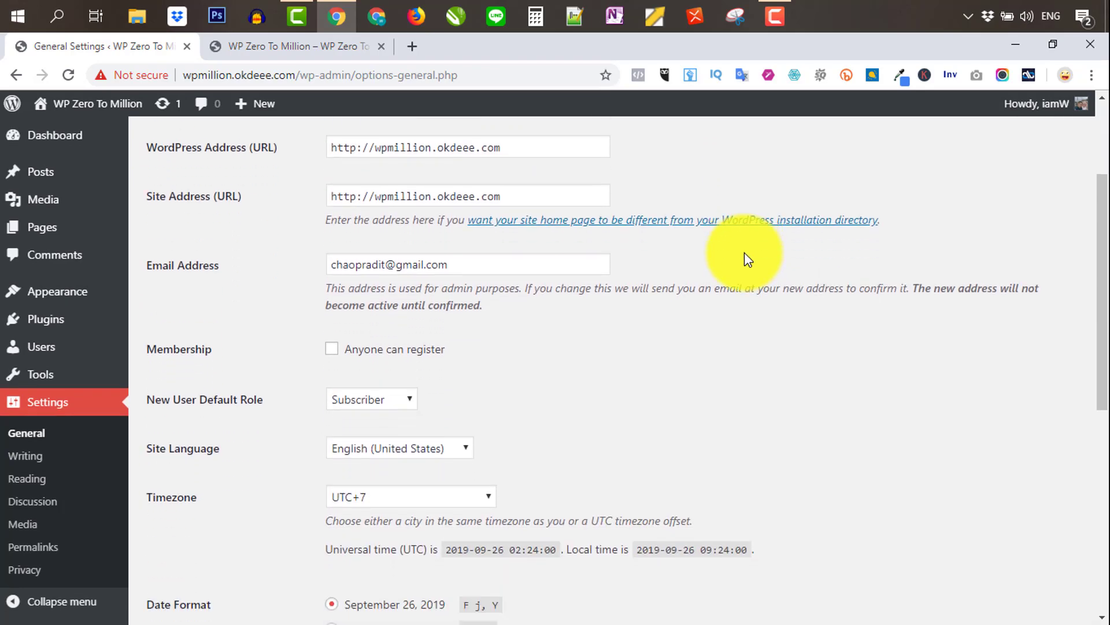
scroll(746, 257, up, 7)
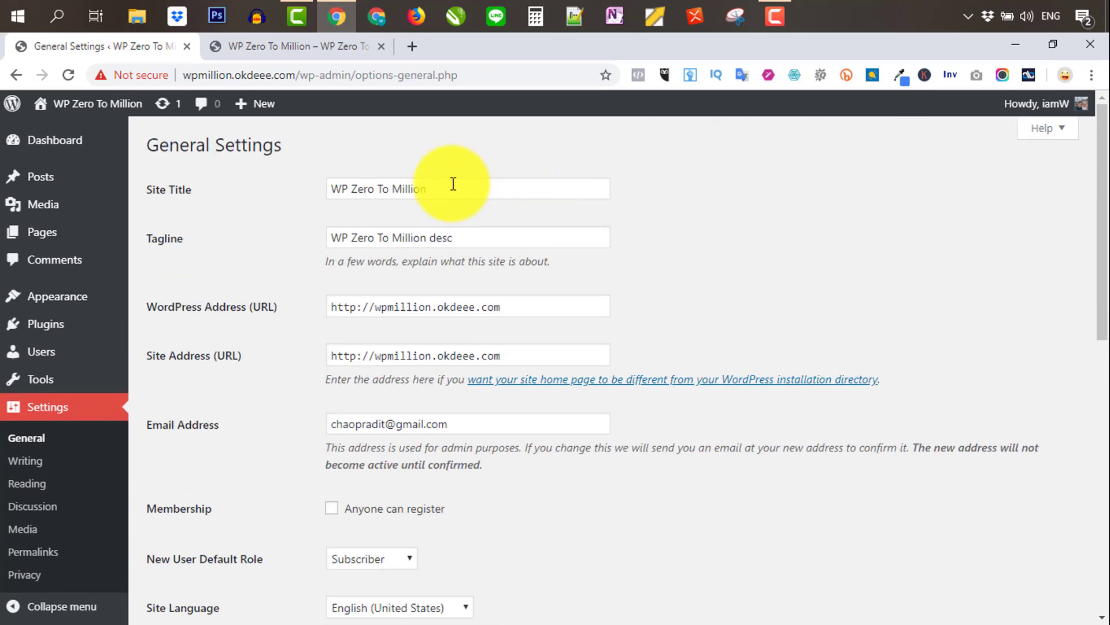
click(455, 186)
text(001)
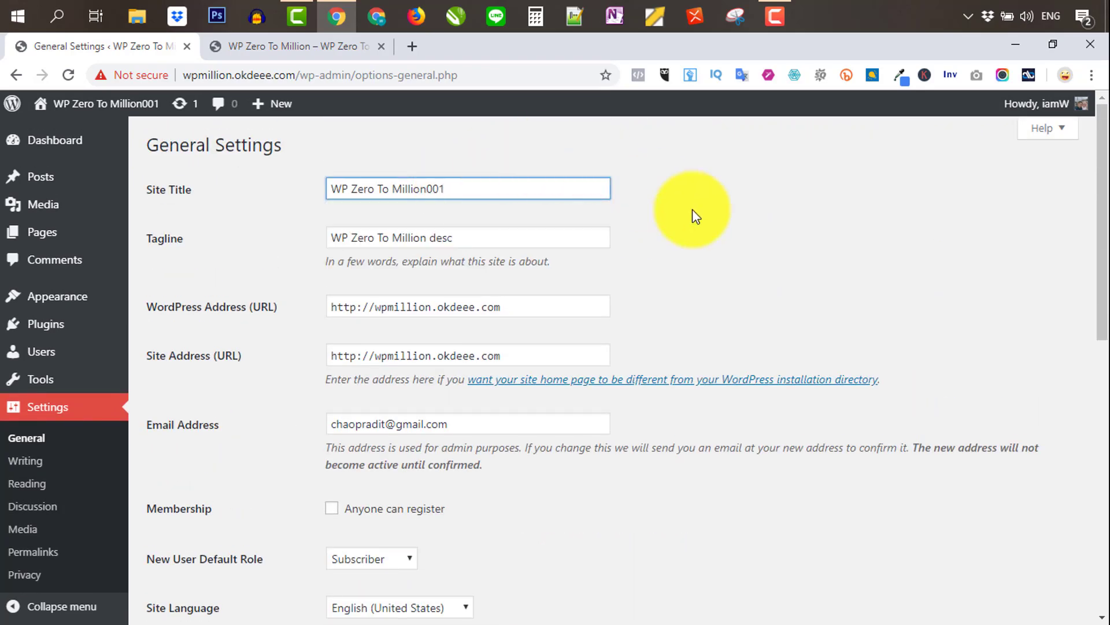
scroll(711, 218, down, 7)
scroll(414, 457, down, 4)
click(195, 545)
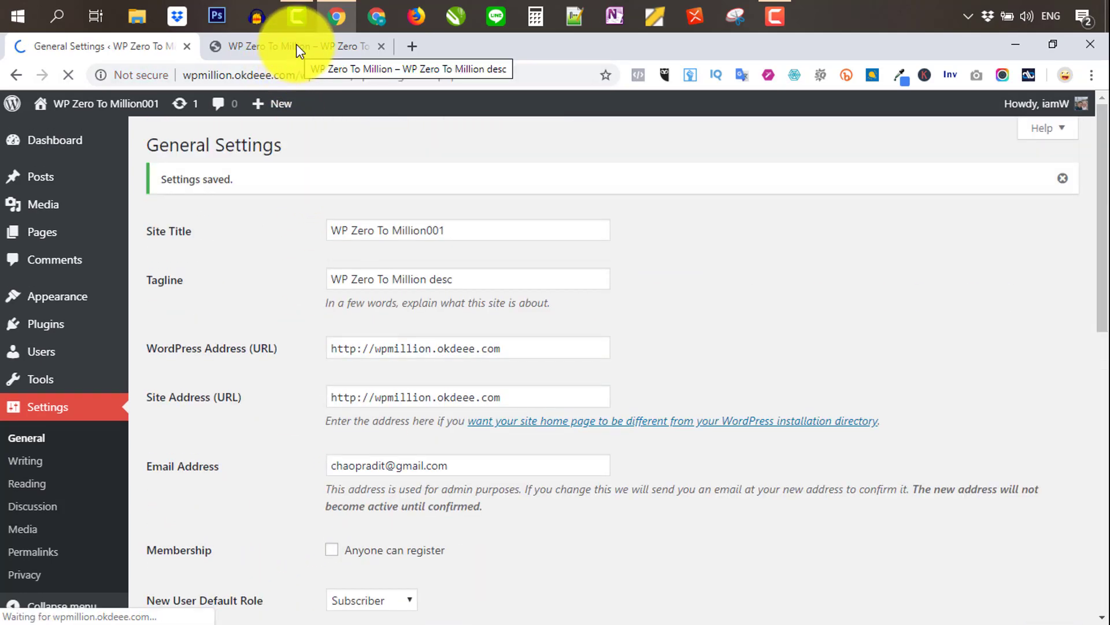
Reload the site's front page to check the site title in its header.
click(296, 44)
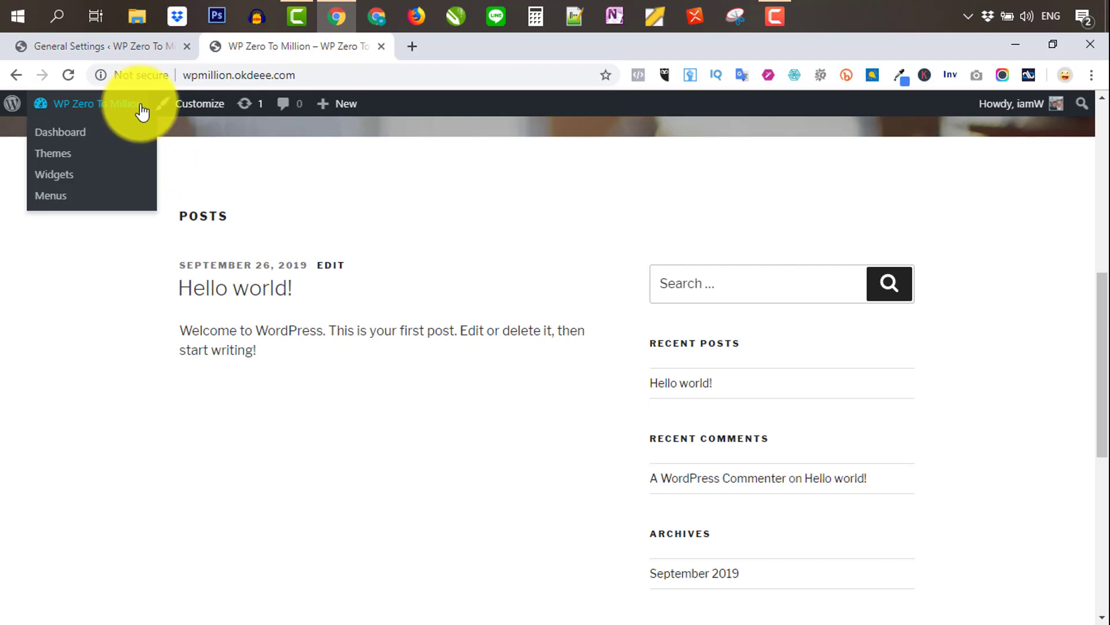
scroll(603, 299, up, 4)
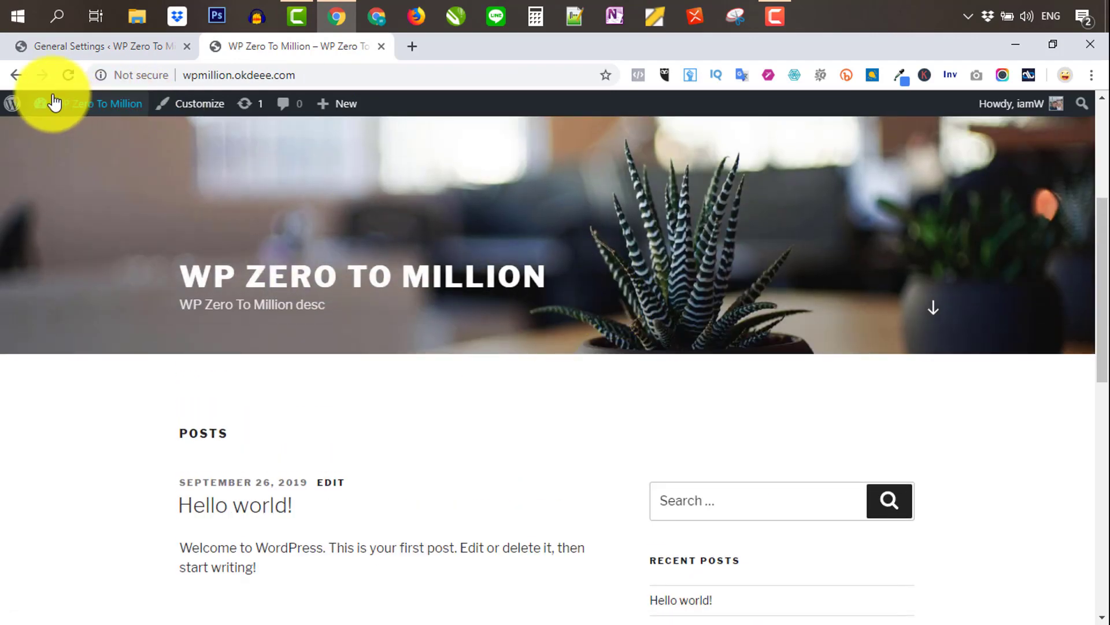
click(71, 73)
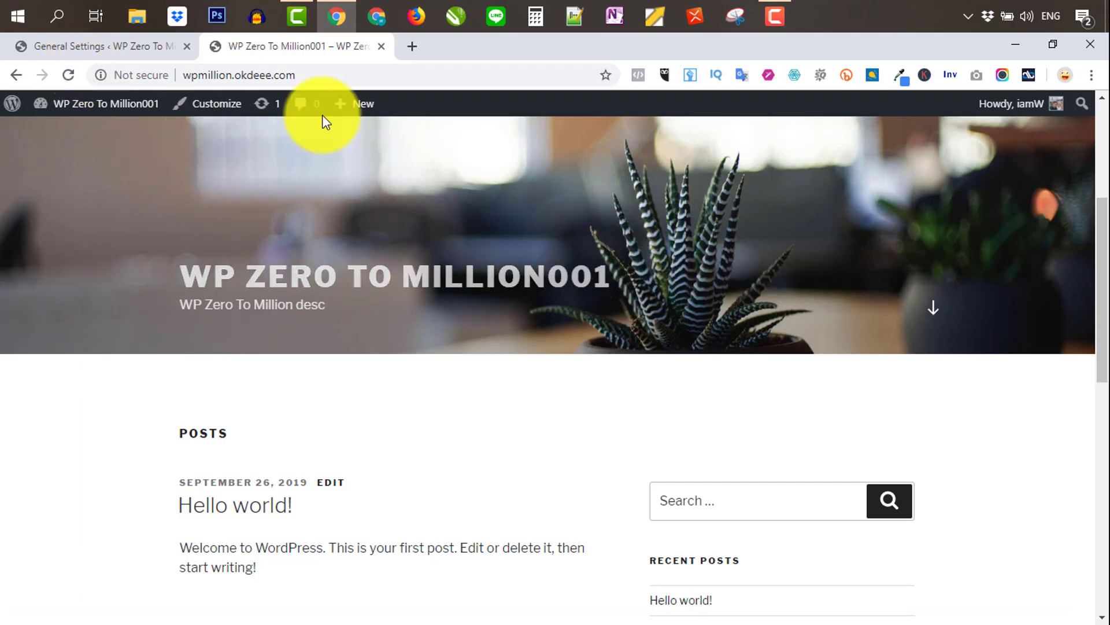
Return to General Settings and review the addresses, membership, language, timezone, and date and time format options.
click(123, 47)
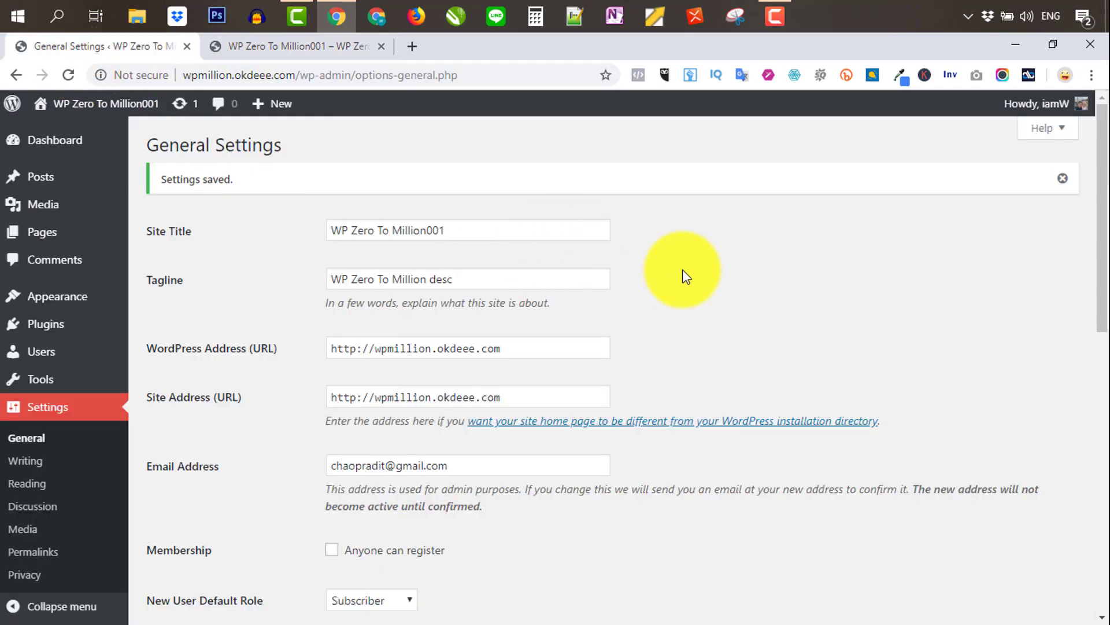
scroll(702, 279, down, 3)
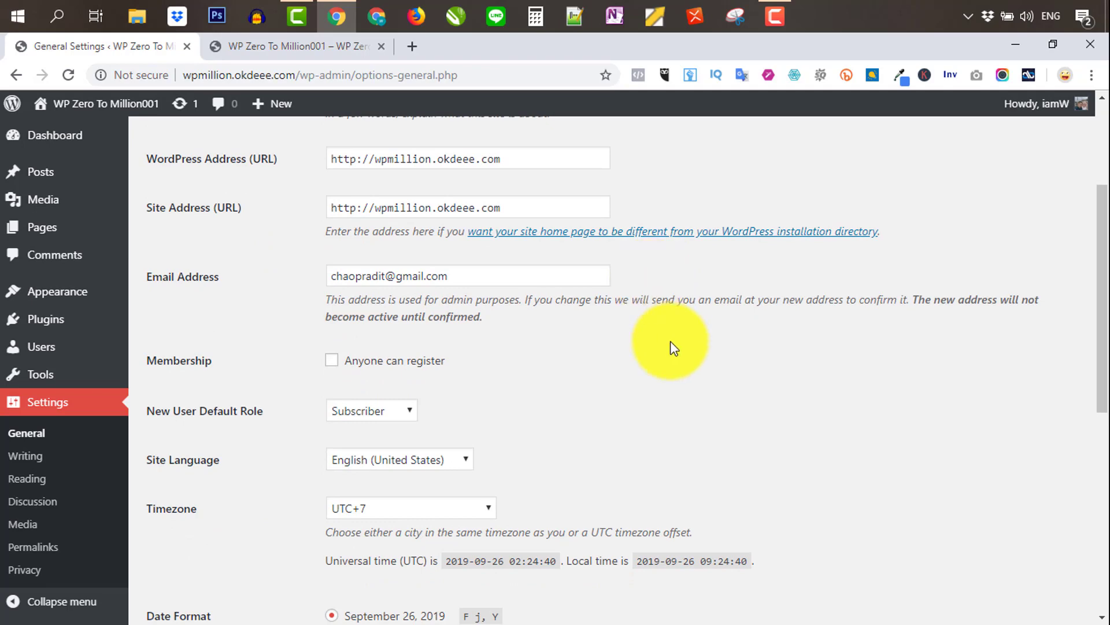
scroll(664, 351, down, 2)
scroll(664, 351, down, 3)
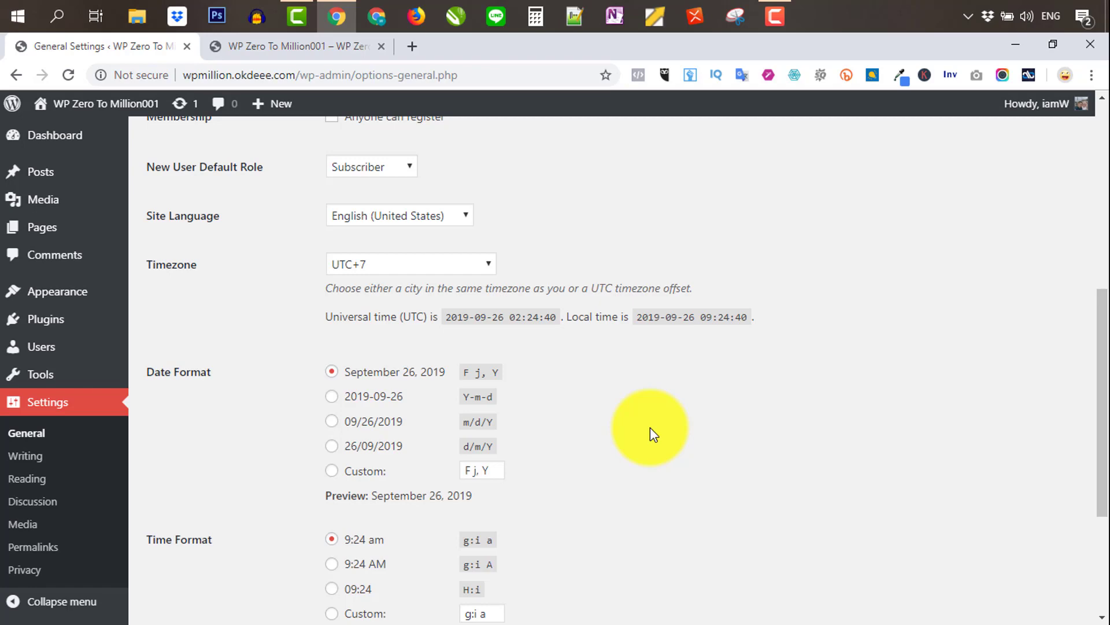
scroll(546, 364, down, 2)
scroll(544, 362, down, 1)
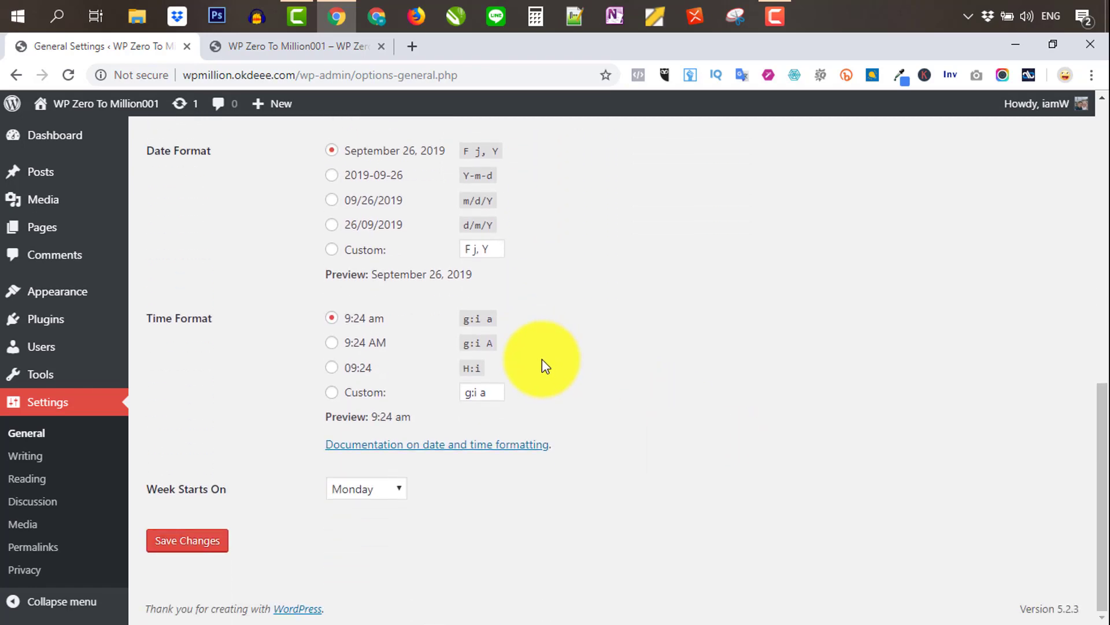
Open the Writing Settings and review the default post category choices, post via email fields and update services.
click(26, 456)
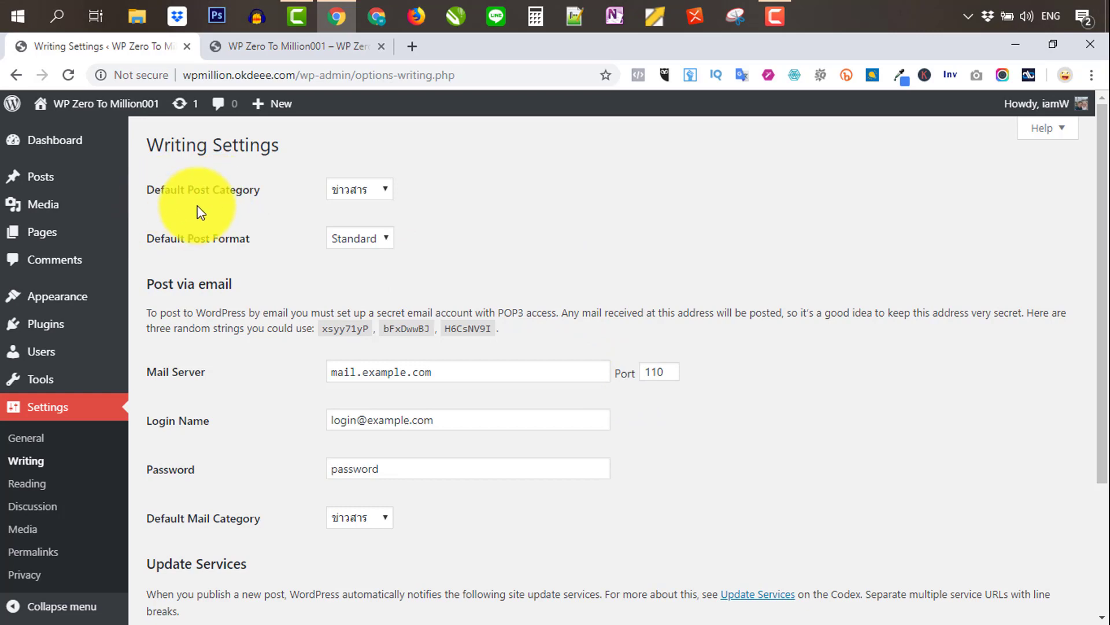
click(386, 195)
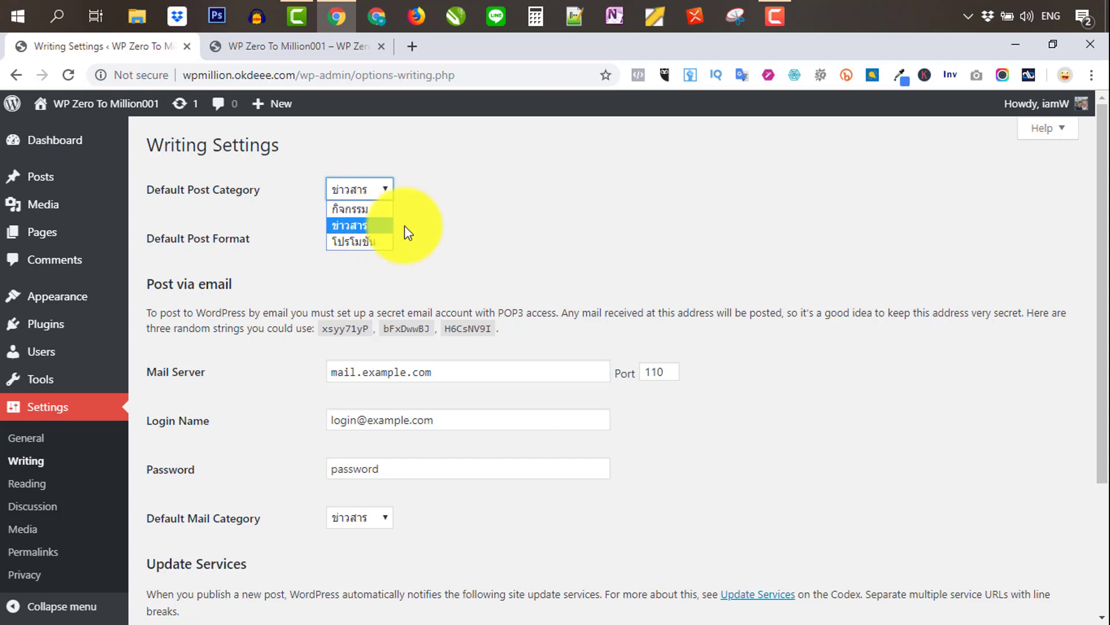
click(399, 197)
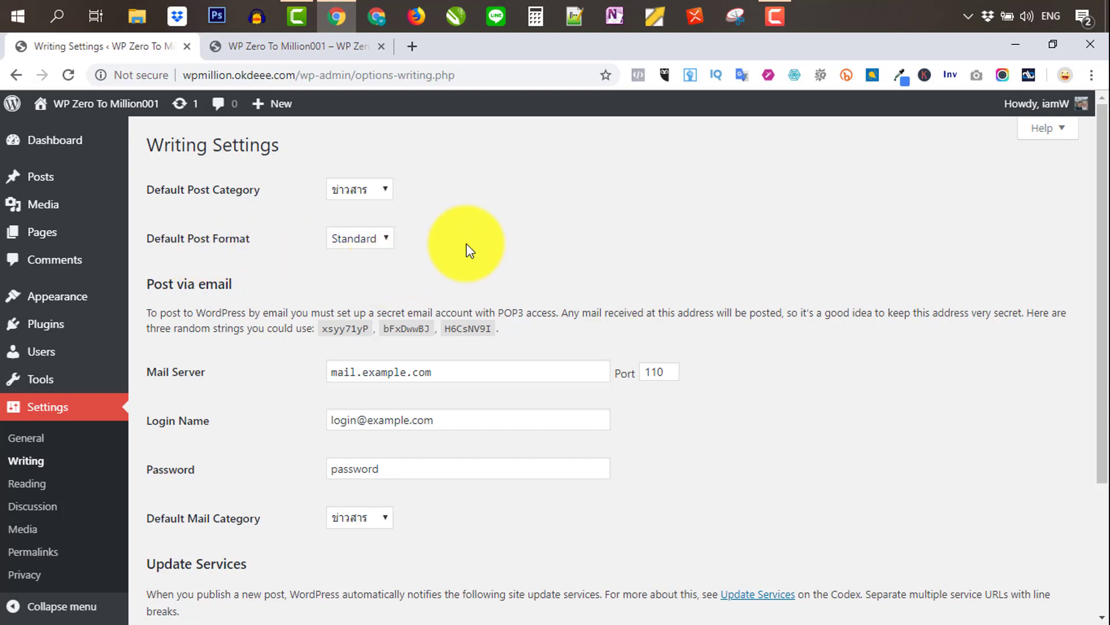
scroll(466, 244, down, 3)
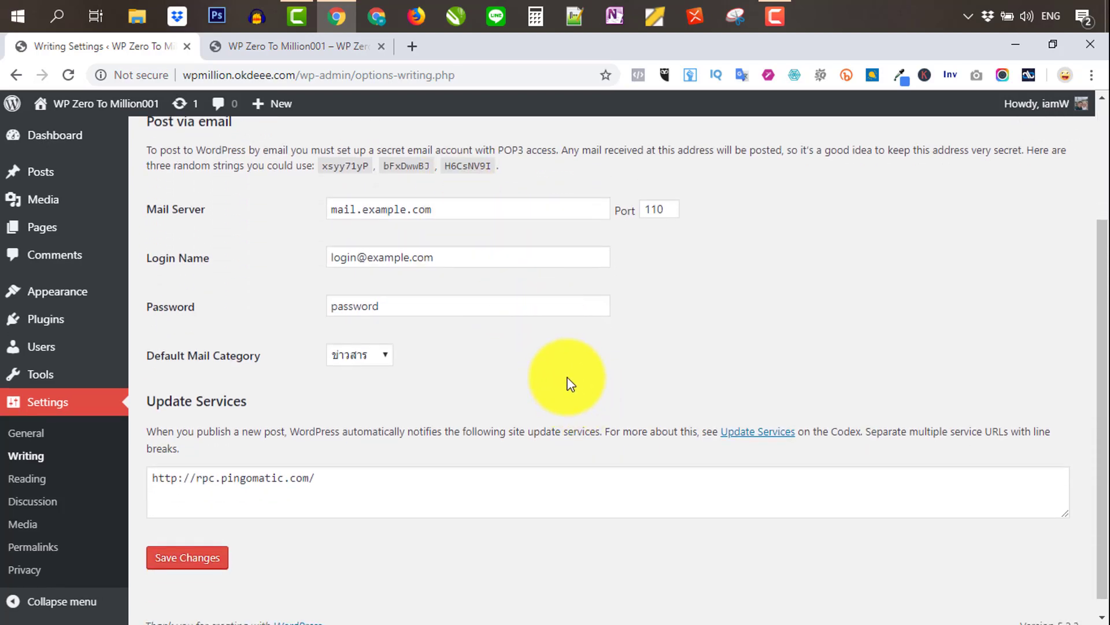
scroll(571, 384, down, 1)
scroll(571, 384, up, 1)
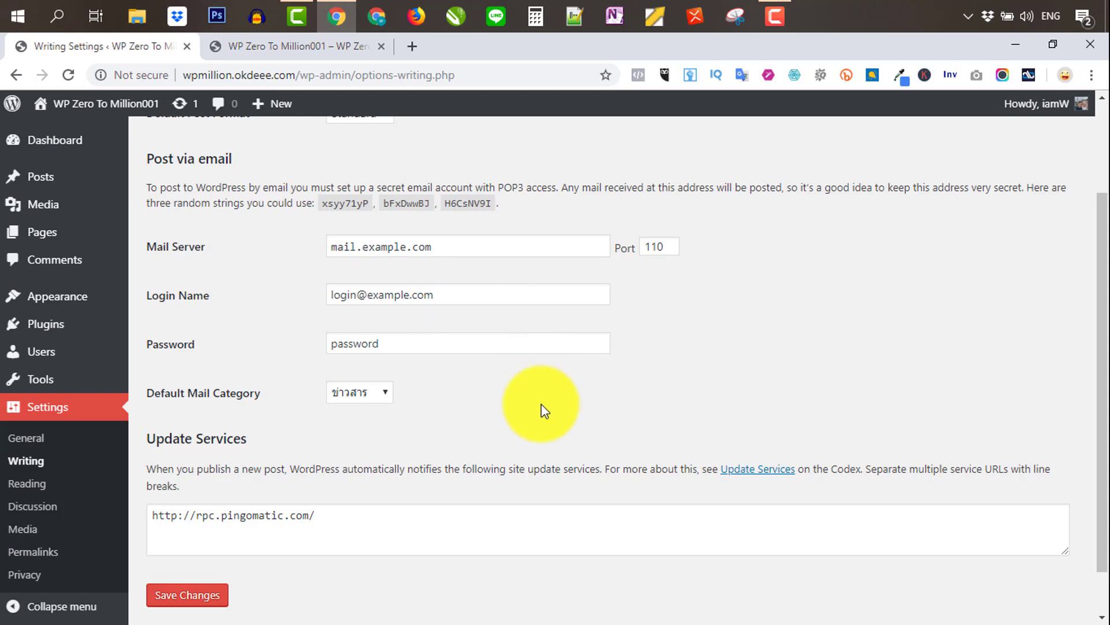
scroll(555, 393, down, 1)
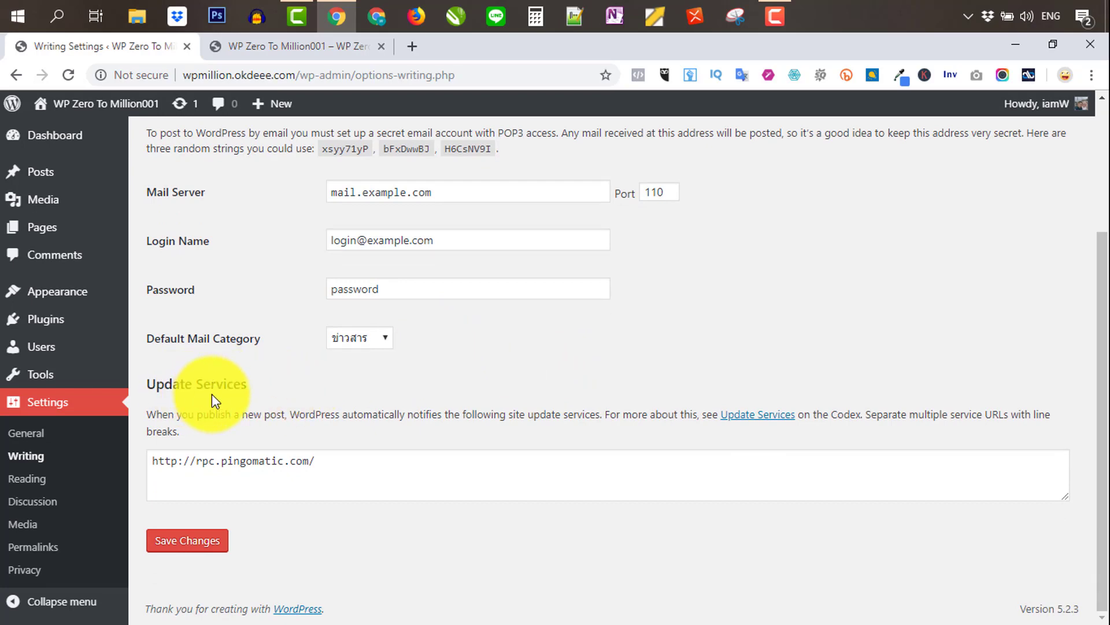
Open the Codex page on Update Services in a new tab and copy its whole XML-RPC ping services list.
click(749, 415)
right_click(751, 422)
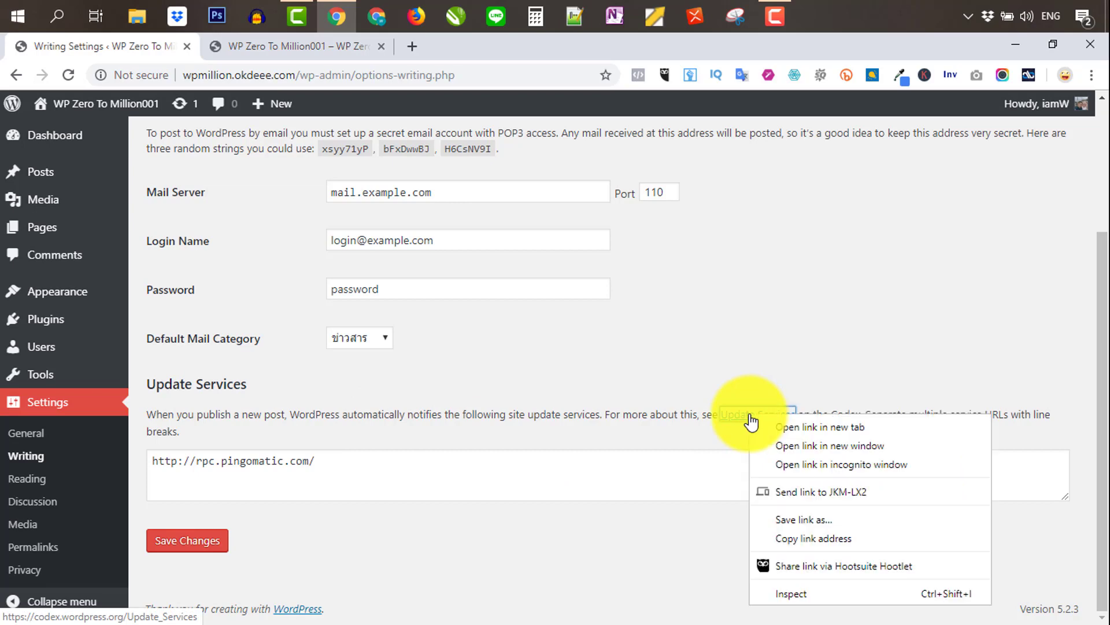
click(788, 428)
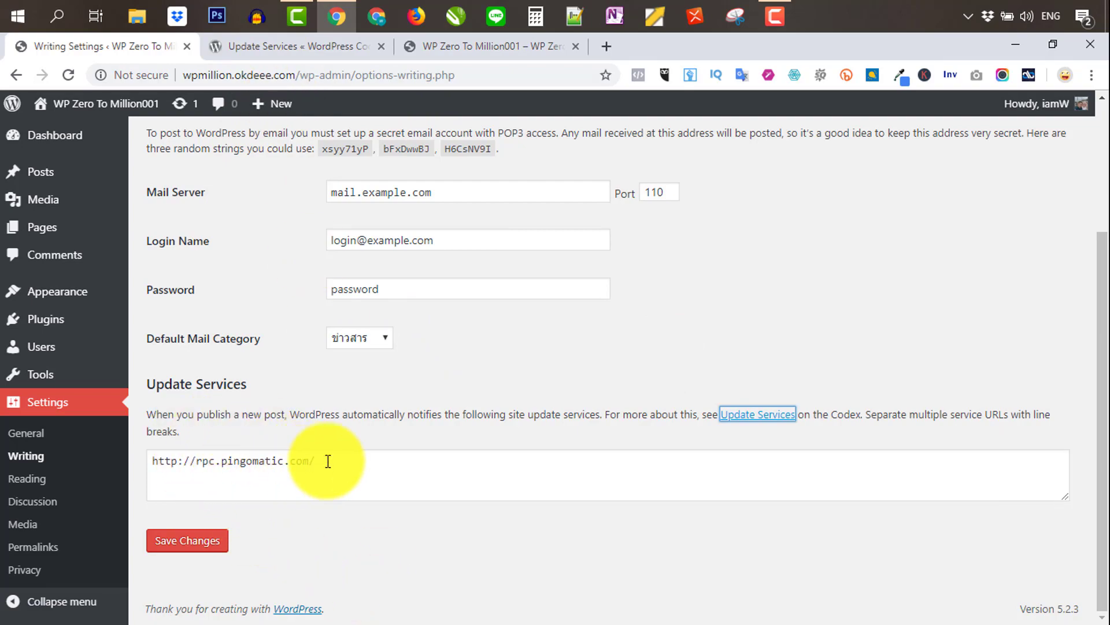
click(284, 46)
scroll(649, 334, down, 13)
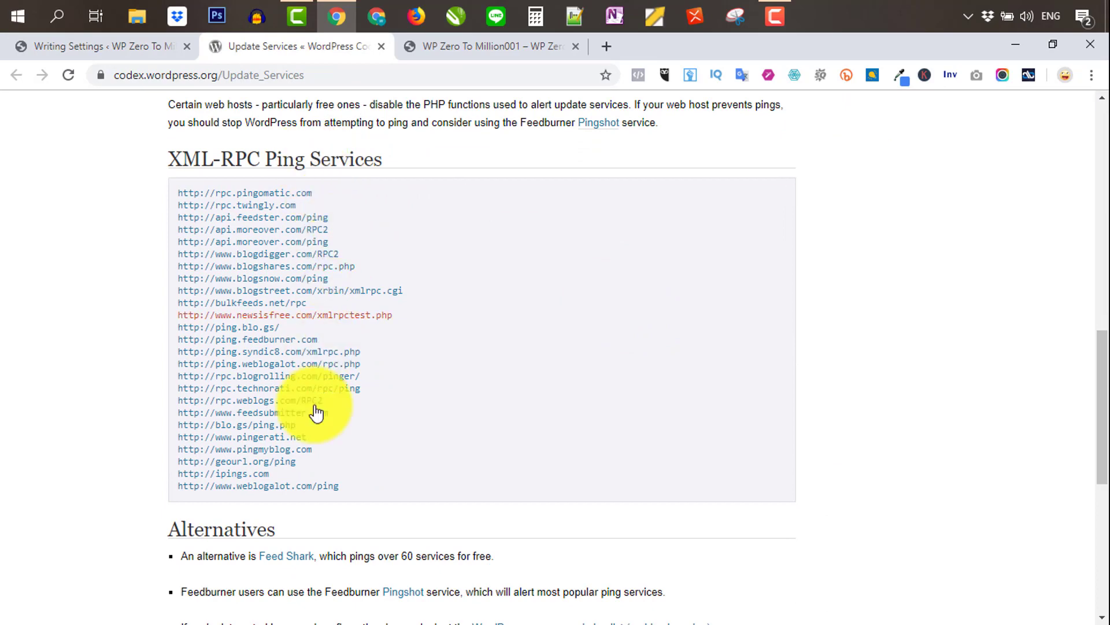
drag(375, 490, 163, 199)
Replace the update services entry in Writing Settings with the copied list of ping service URLs and save the changes.
click(167, 47)
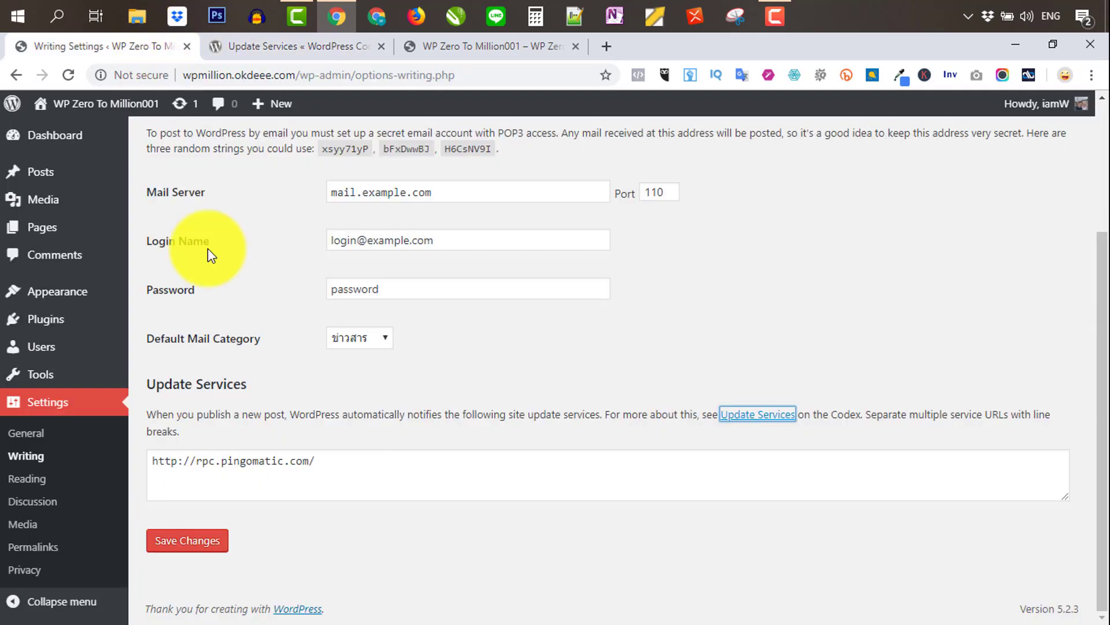
drag(326, 461, 143, 471)
key(ctrl+v)
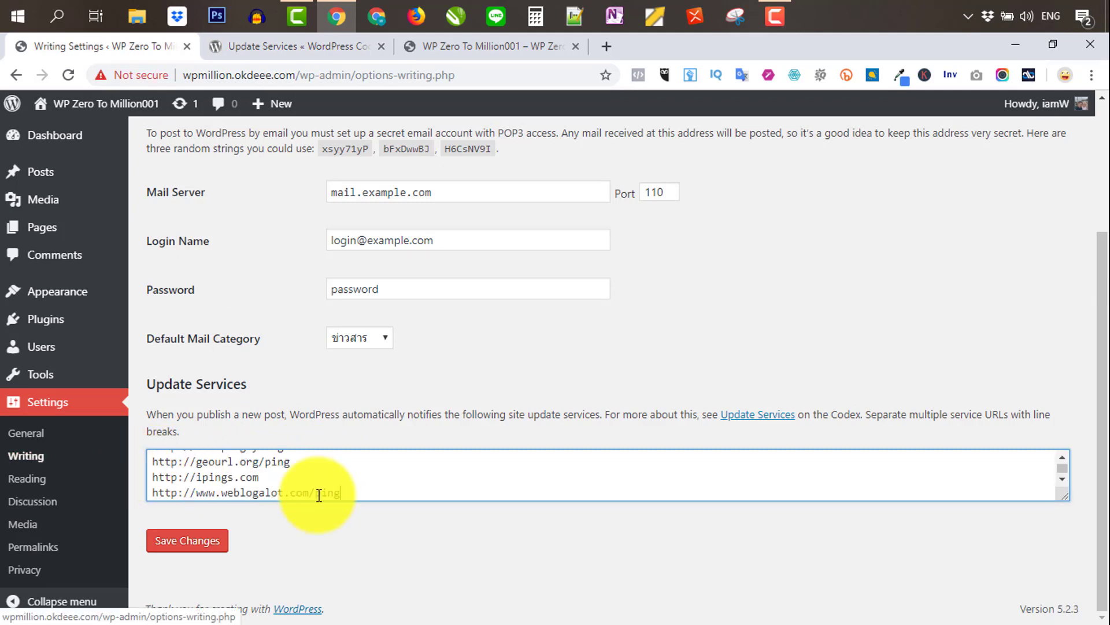
click(200, 544)
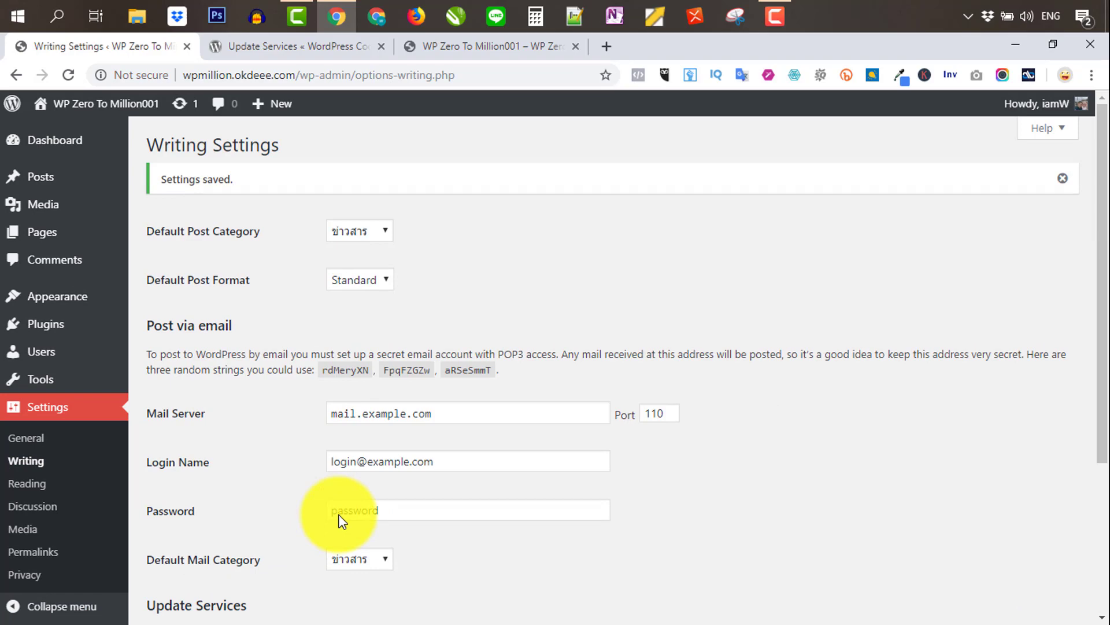
Save the Writing Settings once more and check the update services list.
scroll(592, 418, down, 4)
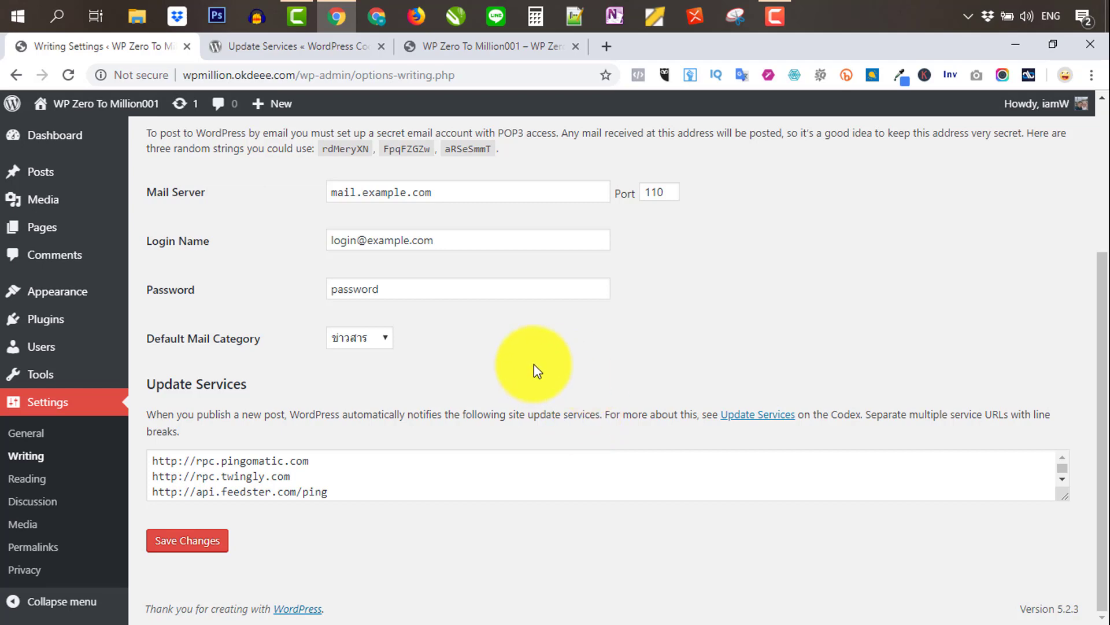
click(213, 544)
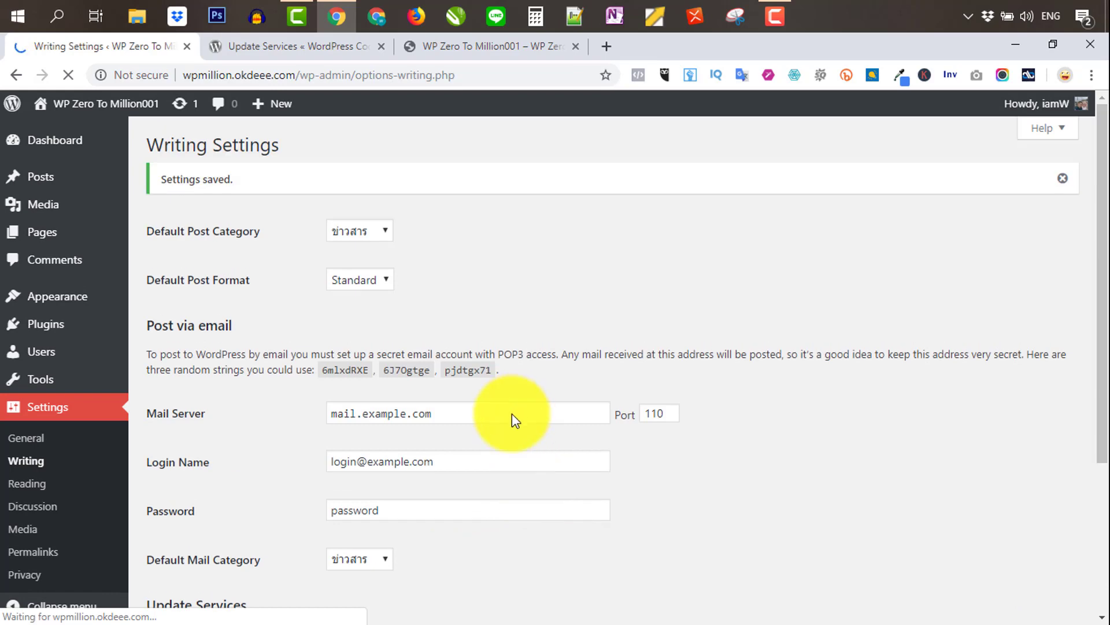
scroll(511, 414, down, 4)
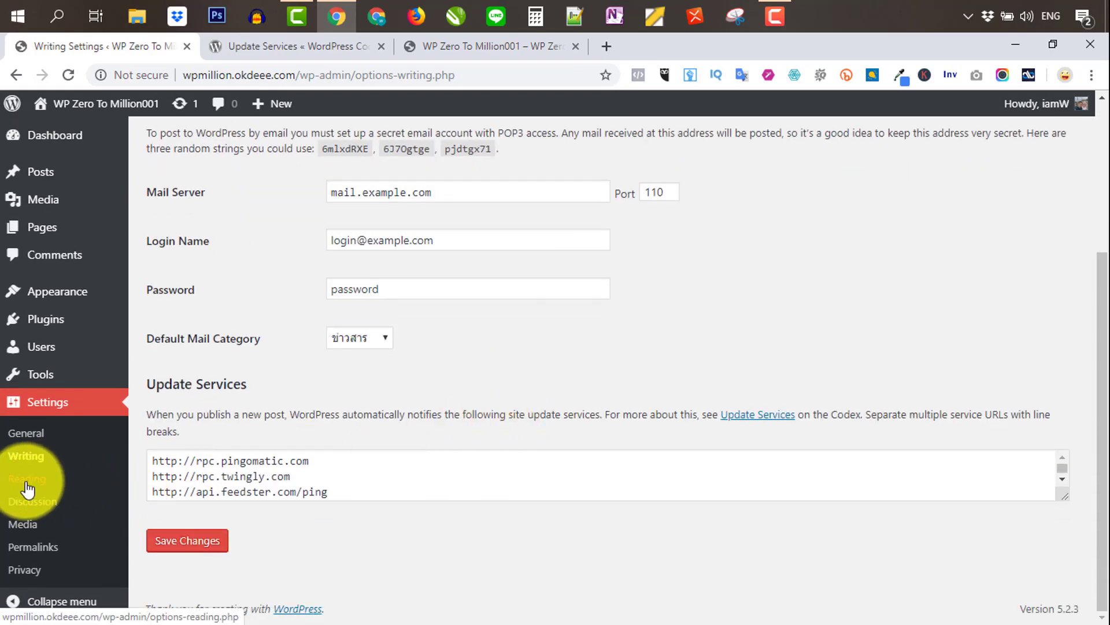
In the Reading Settings, set each article in a feed to show Summary and save the changes.
click(27, 486)
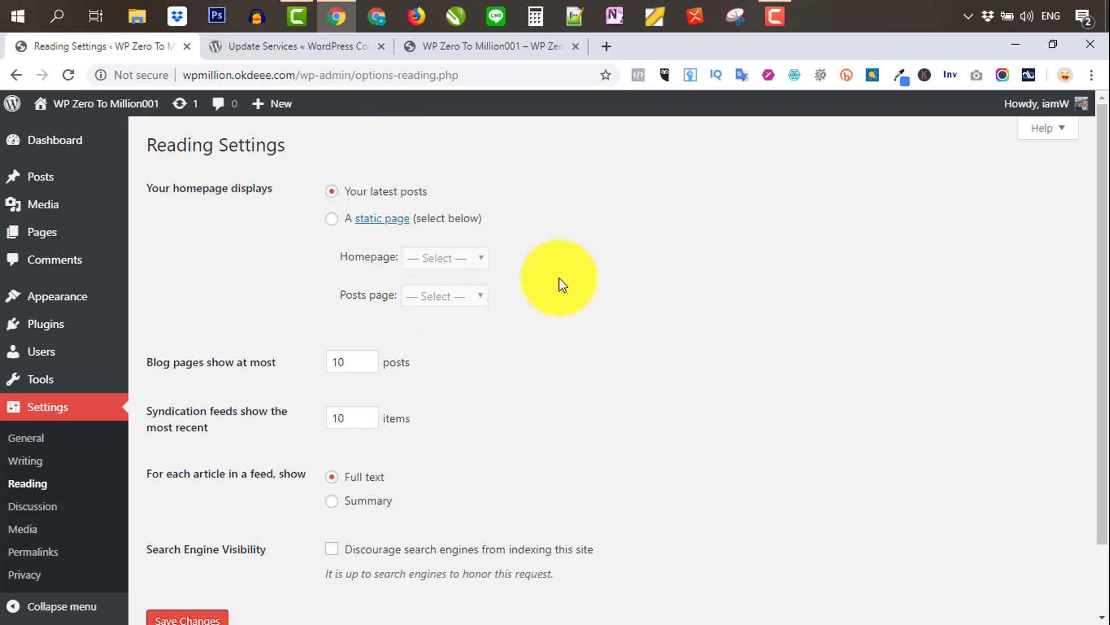
scroll(559, 282, down, 3)
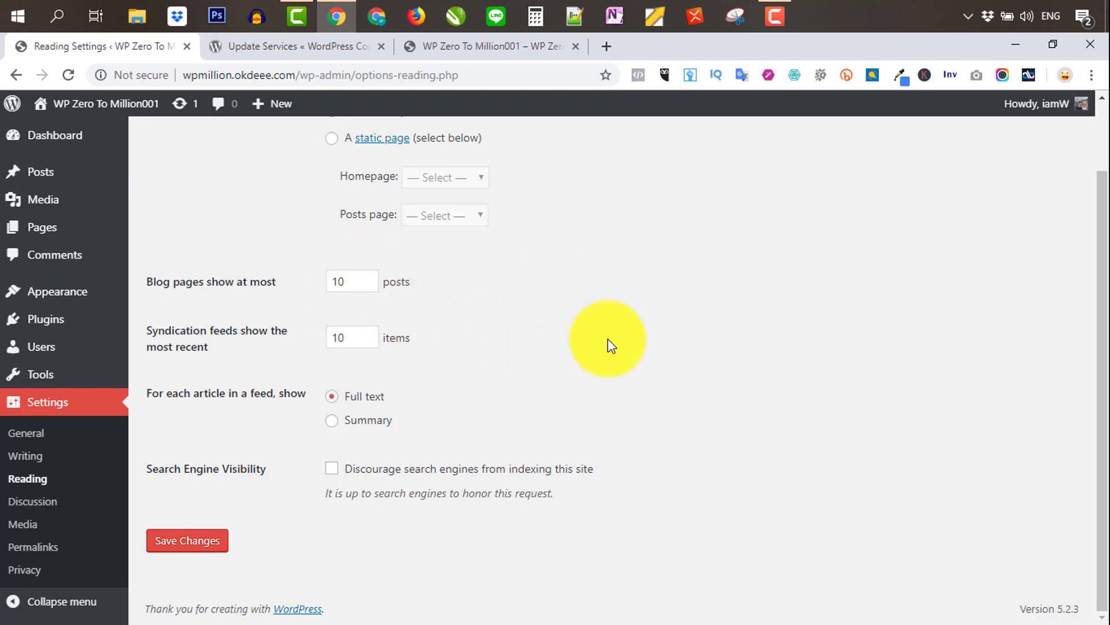
click(331, 421)
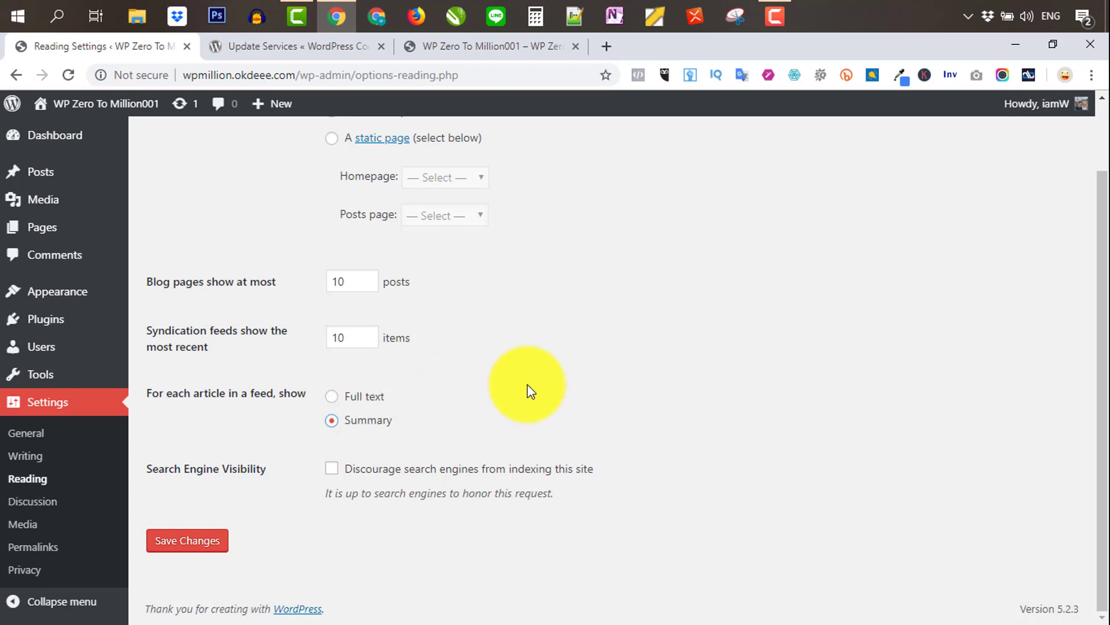
scroll(528, 388, up, 1)
scroll(528, 387, down, 1)
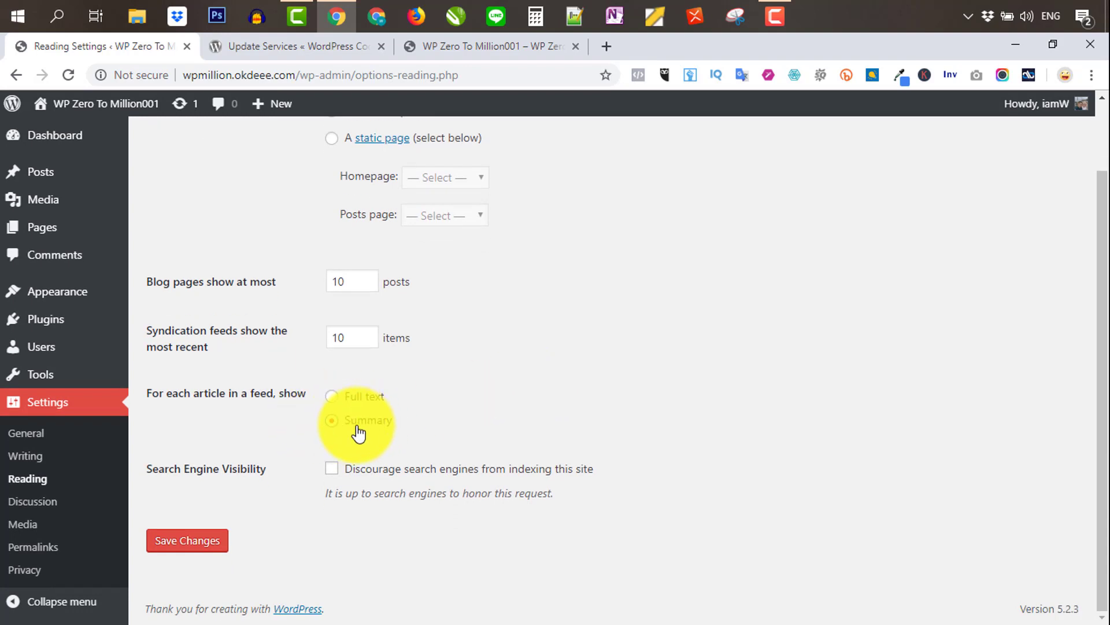
click(199, 549)
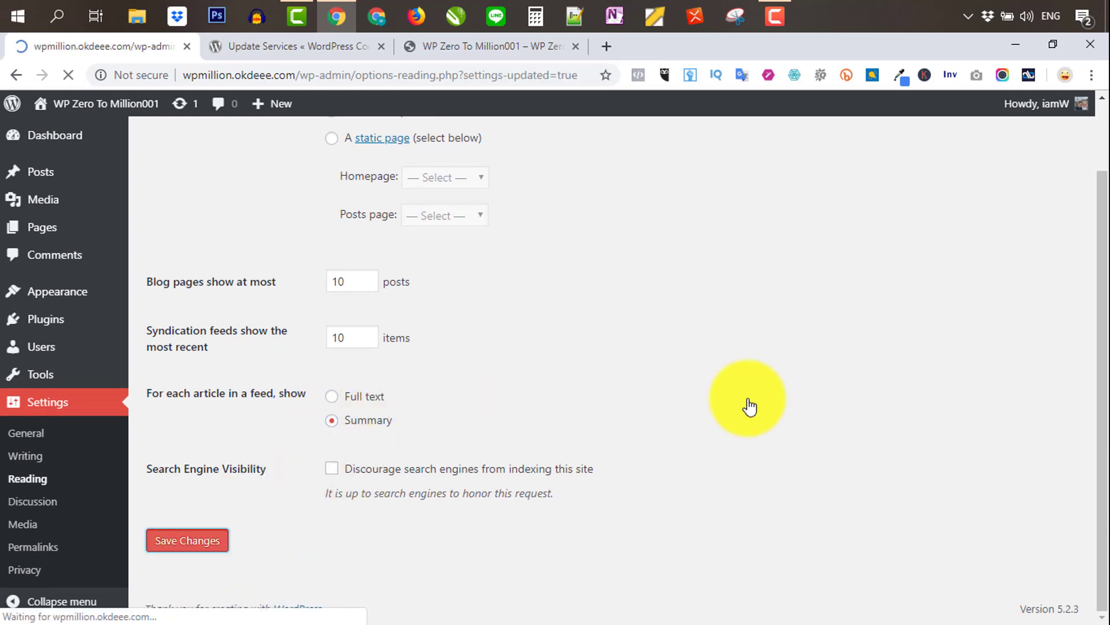
scroll(677, 384, down, 3)
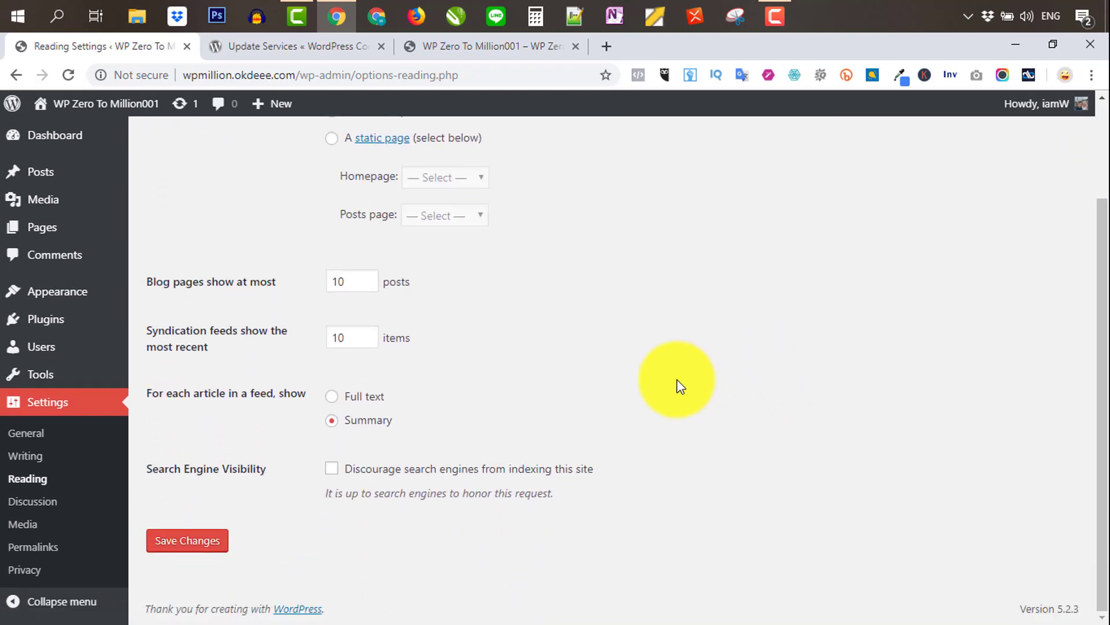
In the Discussion Settings, turn off both email notifications for posted and held comments, and review the moderation, blacklist and avatar options.
click(49, 503)
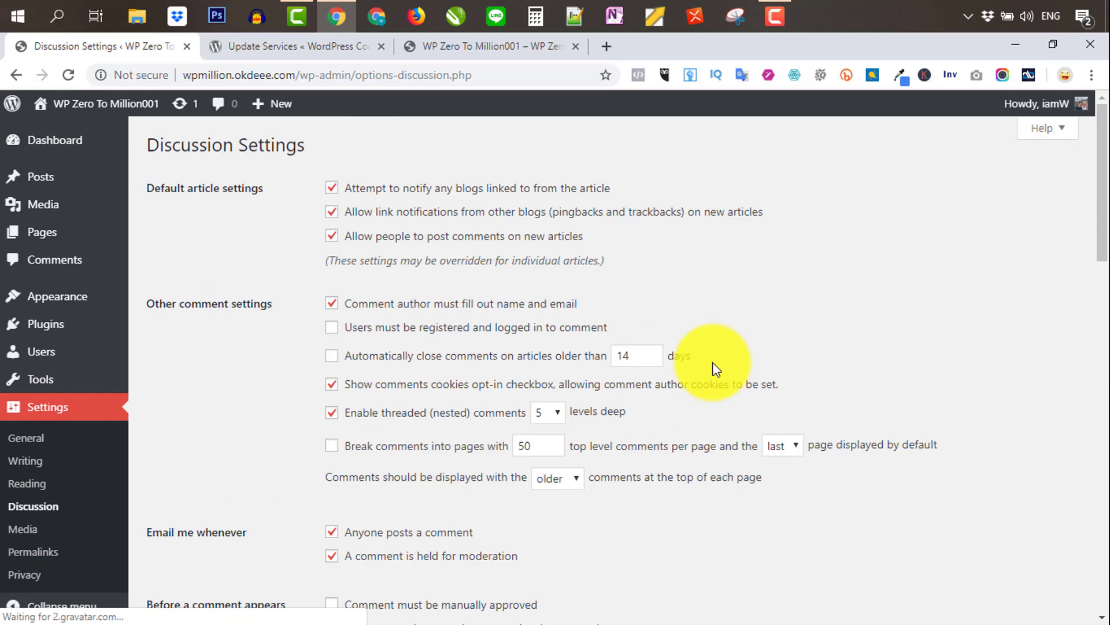
scroll(726, 349, down, 4)
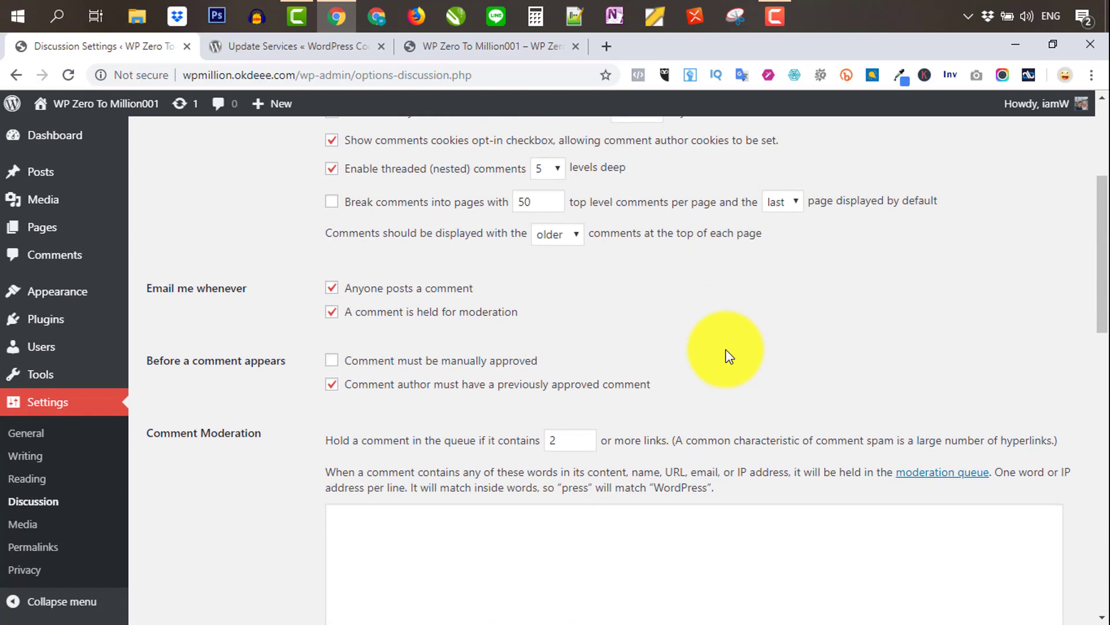
click(332, 288)
click(332, 311)
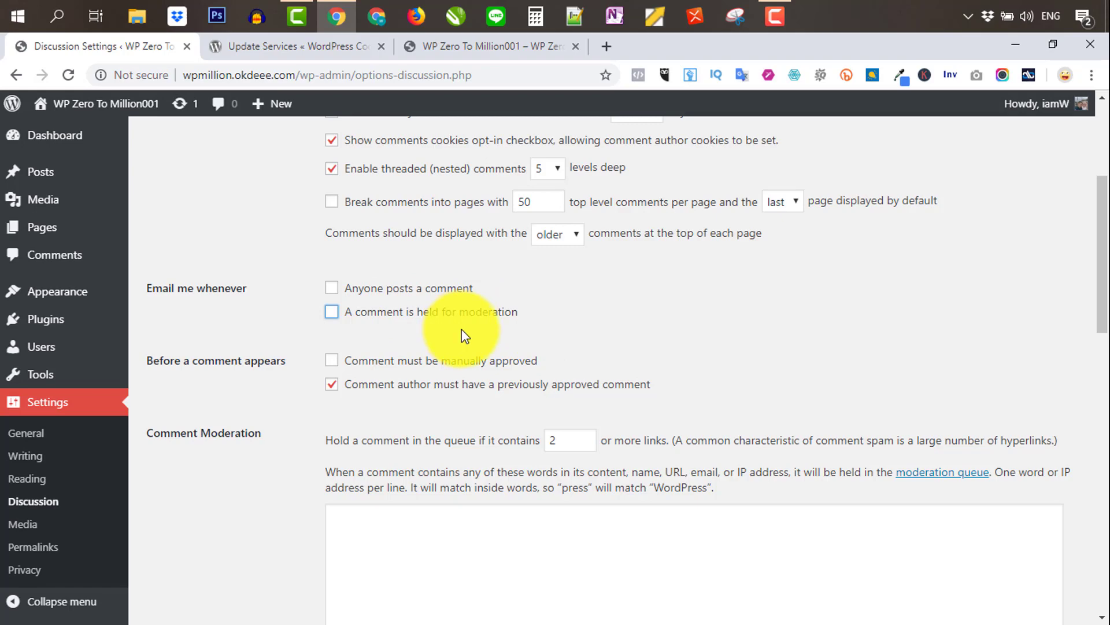
scroll(182, 446, down, 3)
scroll(290, 400, down, 8)
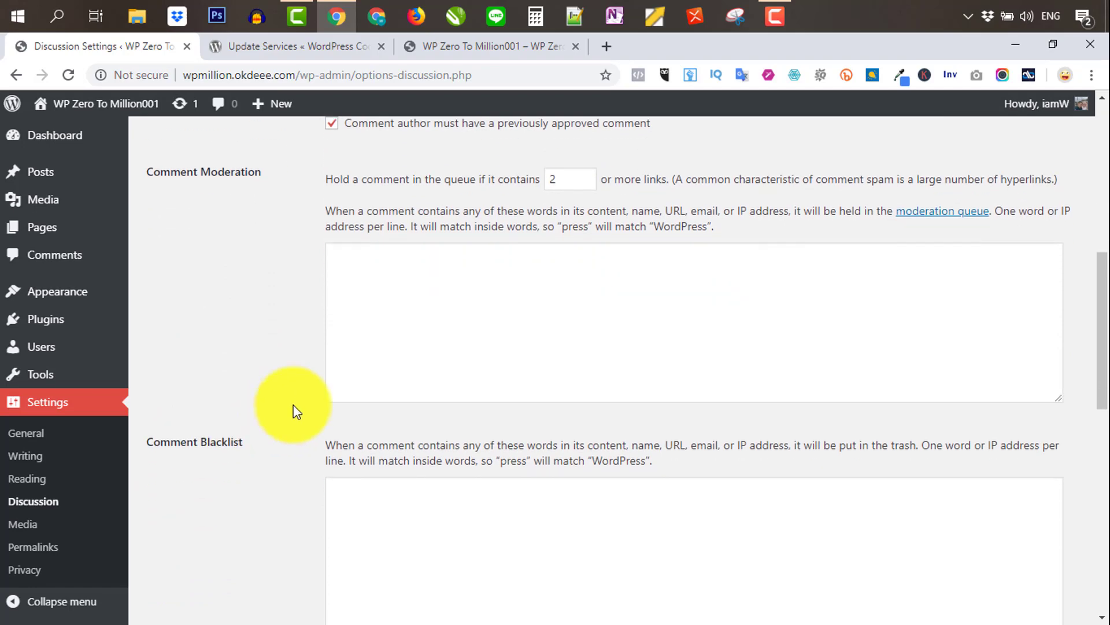
scroll(295, 393, down, 4)
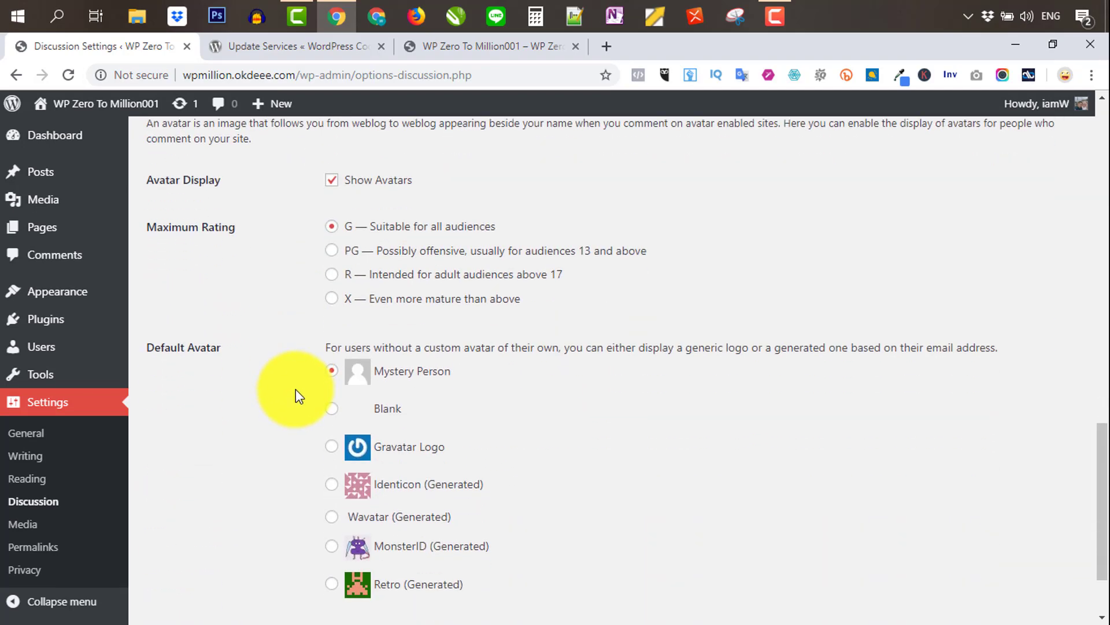
Open the Media Settings and review the thumbnail, medium and large image sizes and the upload folder option.
click(20, 524)
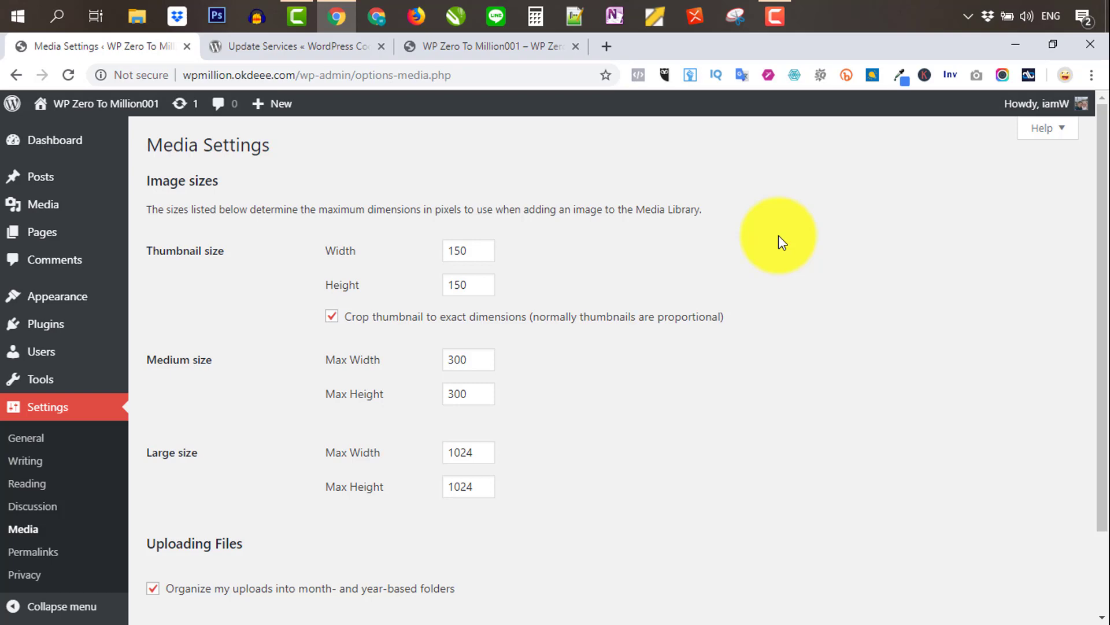
scroll(637, 272, down, 1)
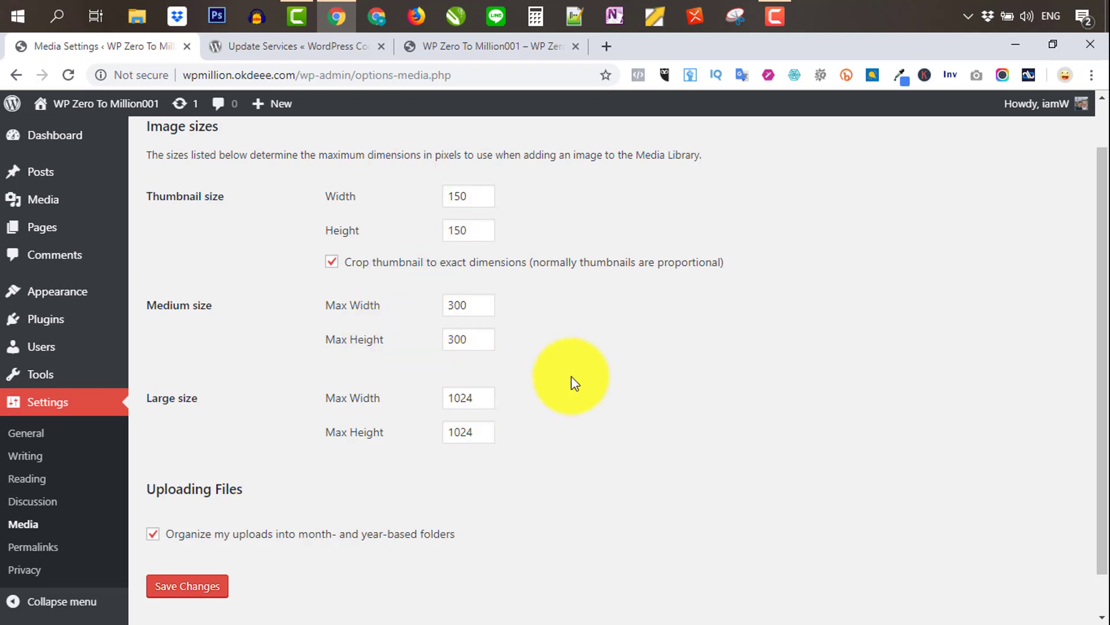
scroll(578, 376, down, 1)
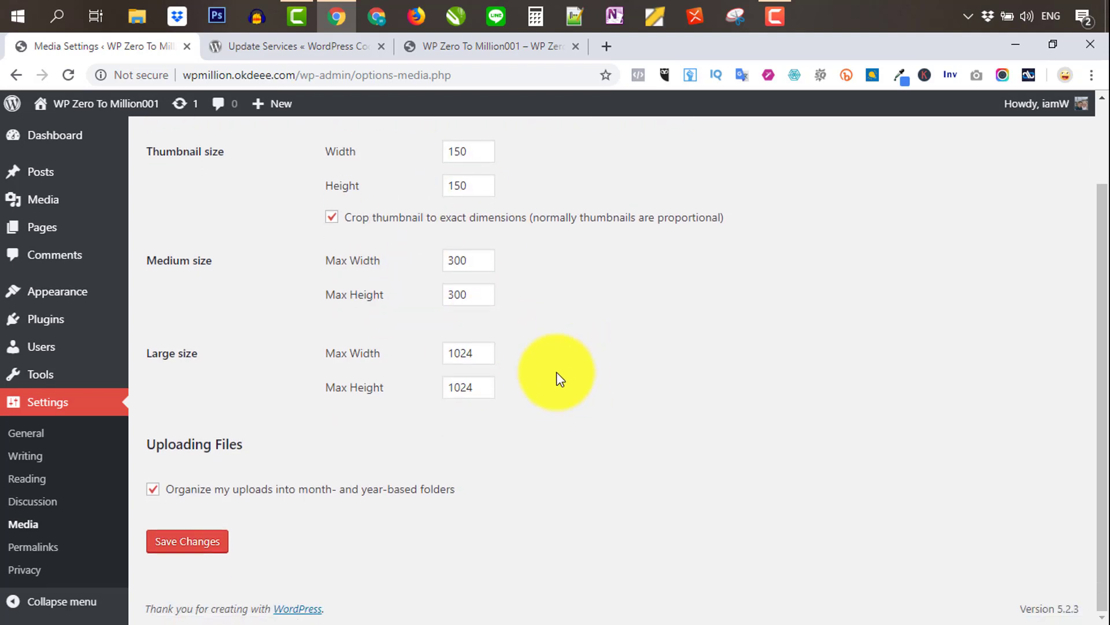
double_click(468, 261)
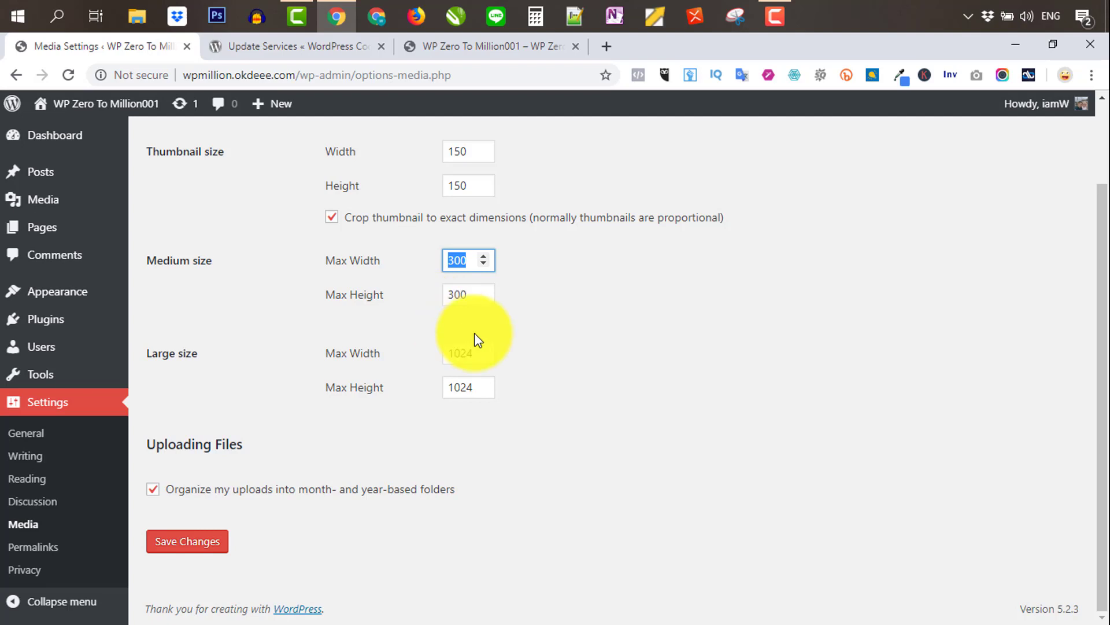
click(535, 291)
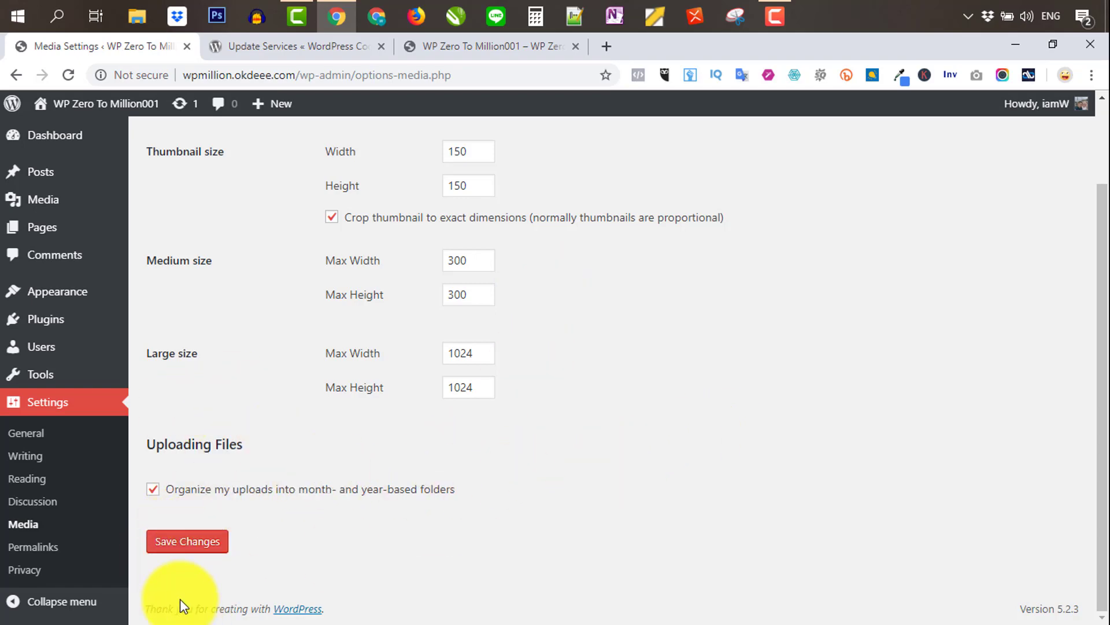
Open the Permalink Settings, close the Codex page, and compare the Day and name structure with the Hello world! post's address on the site.
click(35, 546)
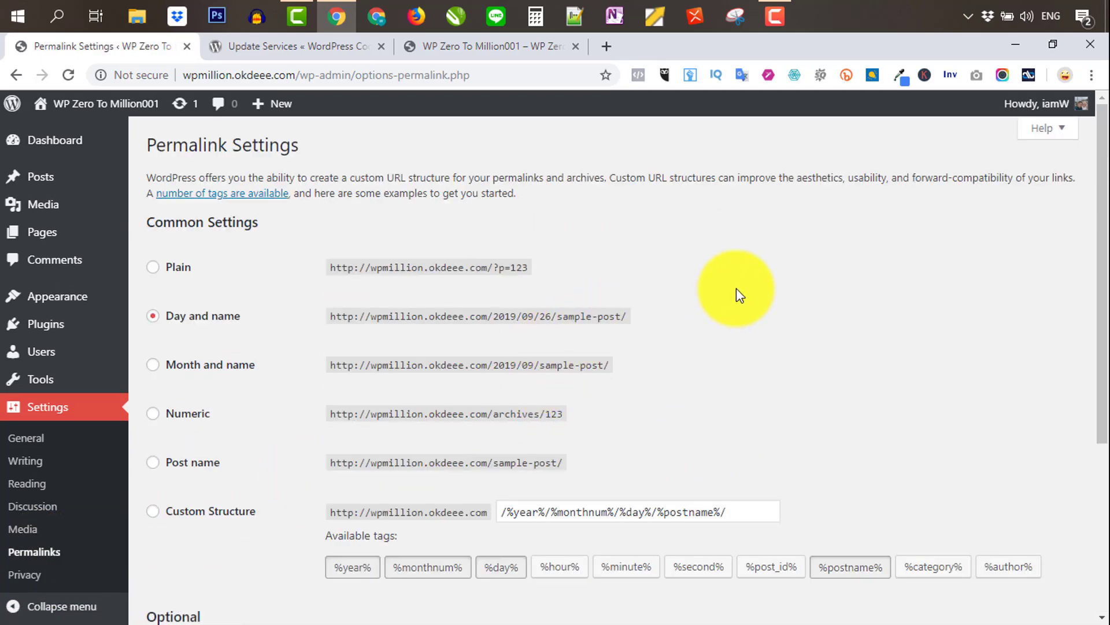
click(382, 46)
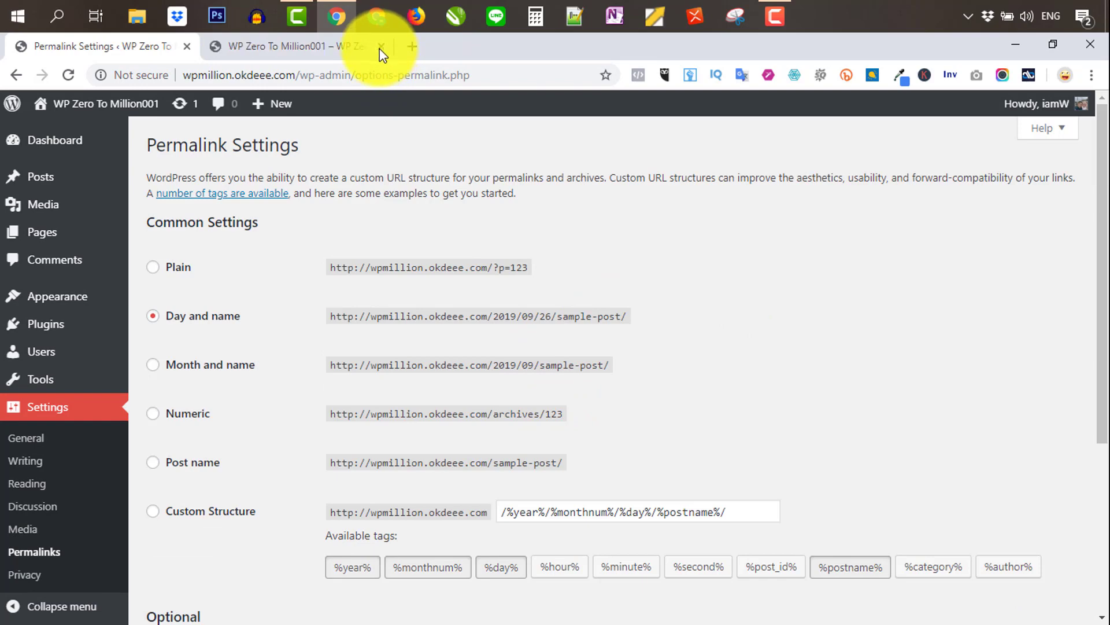
click(300, 47)
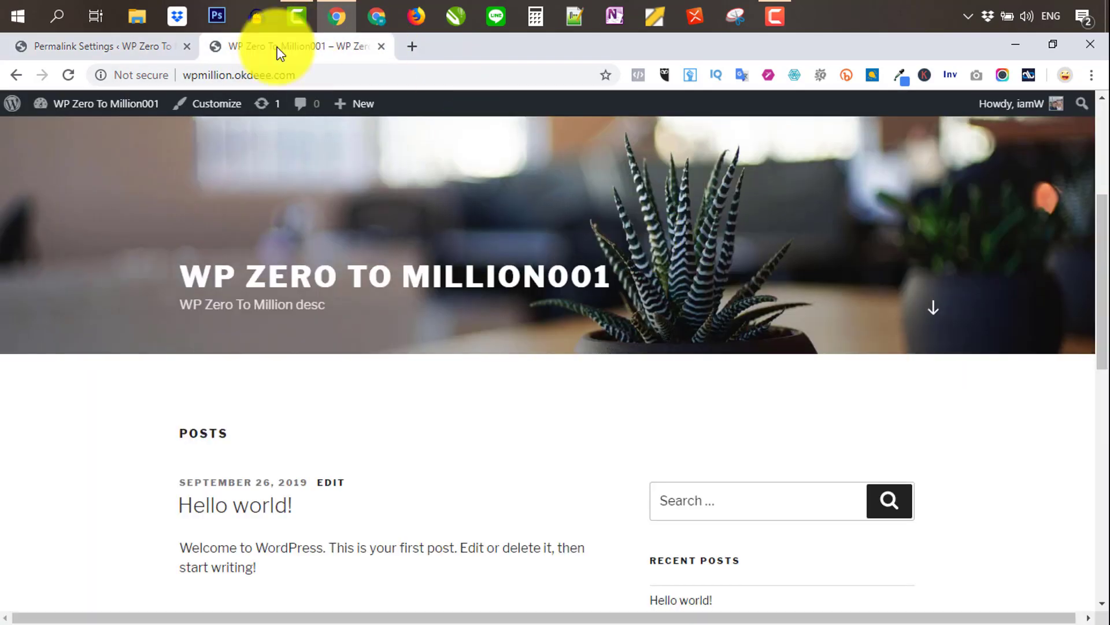
click(107, 48)
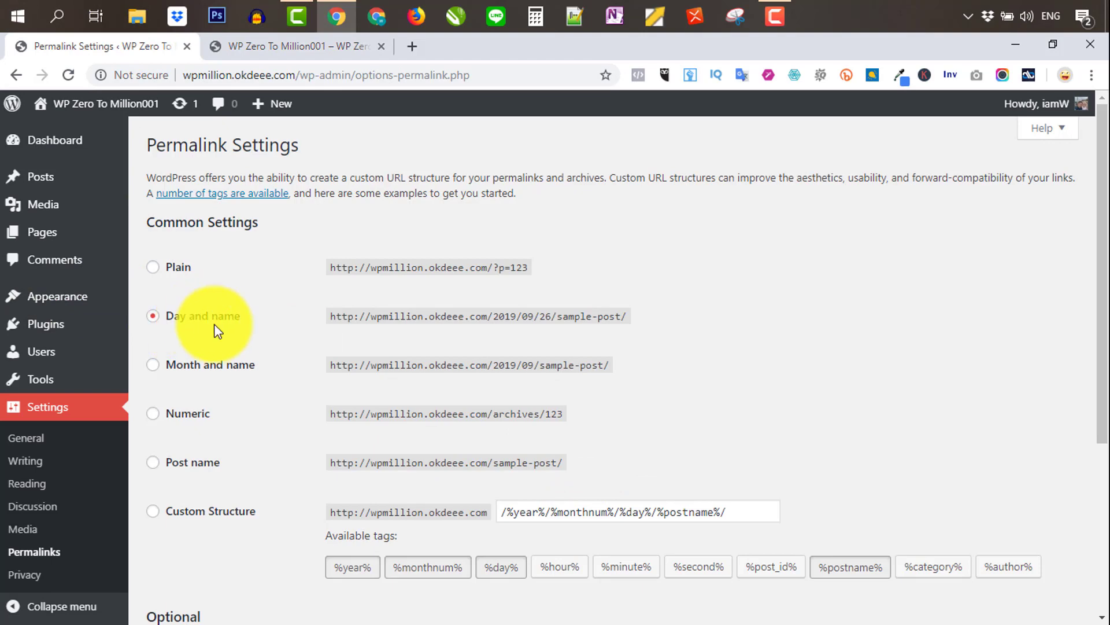
click(290, 51)
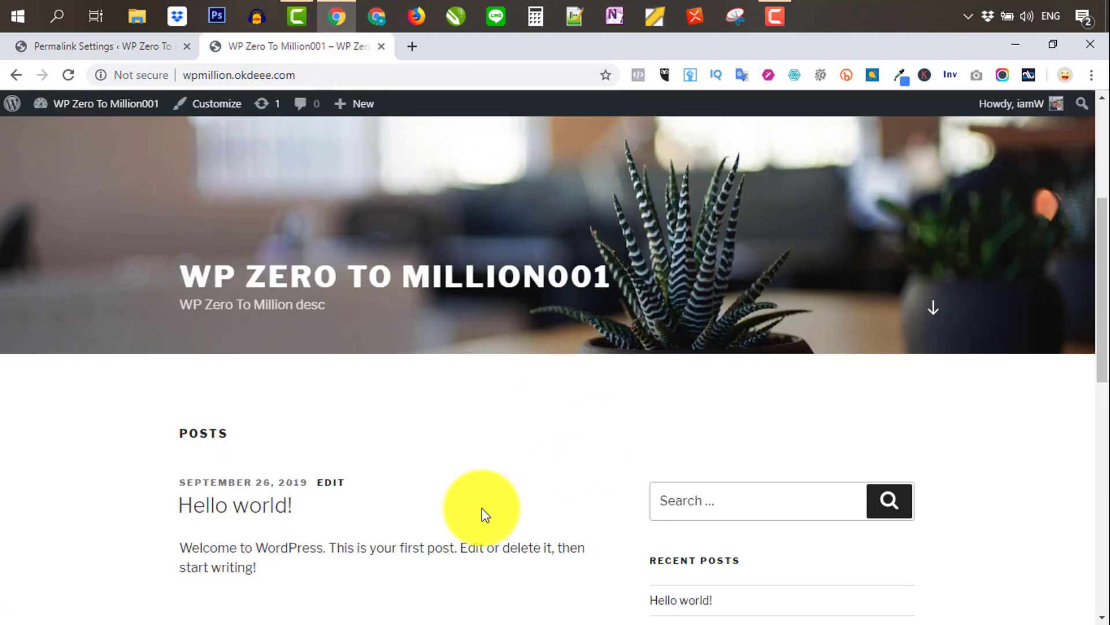
click(234, 512)
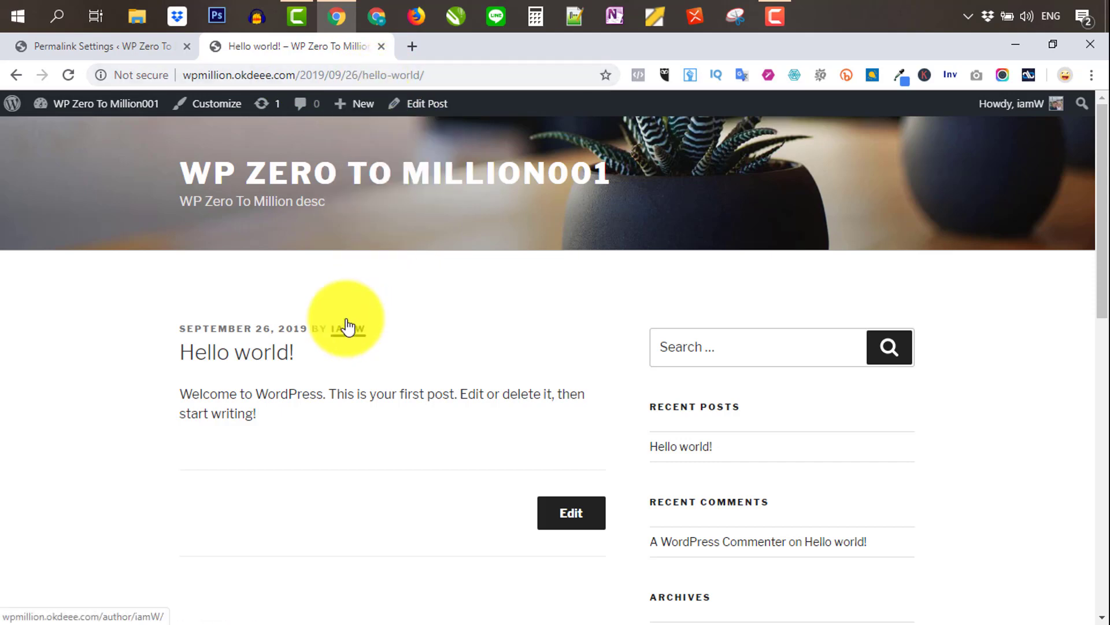
click(94, 49)
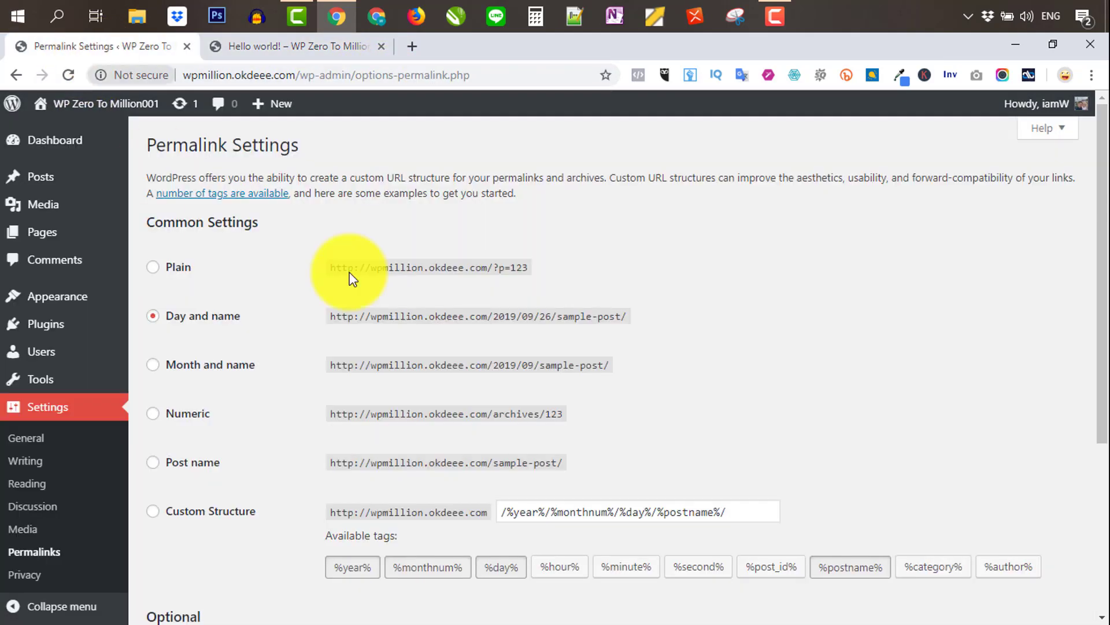
Set the permalink structure to Plain, save it, and open the Hello world! post on the site to check its address.
click(152, 267)
scroll(669, 272, down, 5)
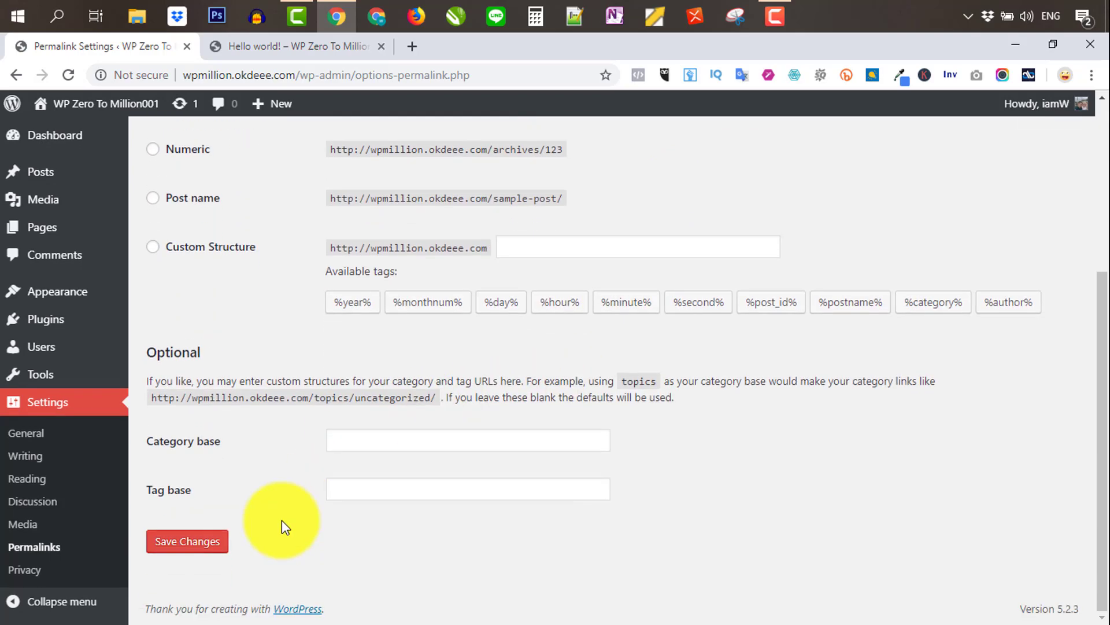
click(217, 541)
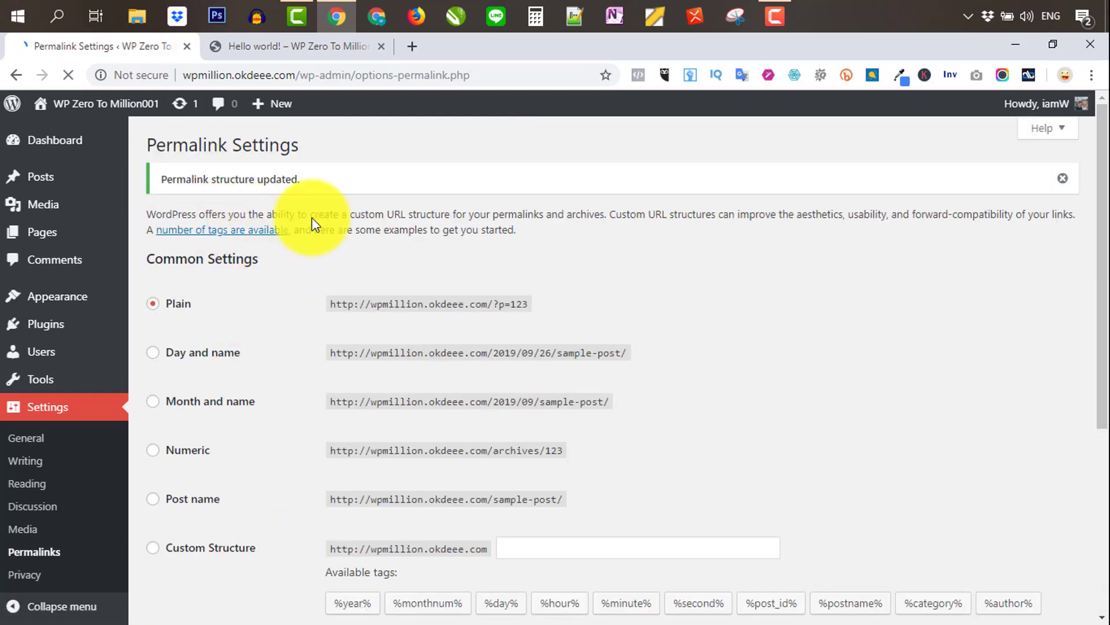
click(280, 48)
click(63, 75)
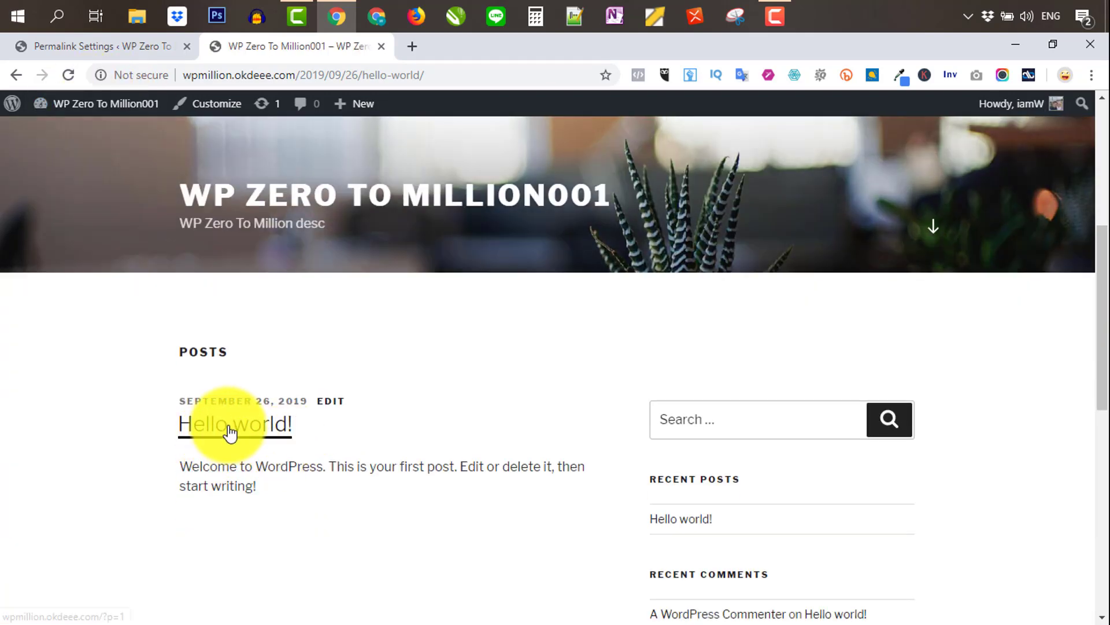
click(230, 433)
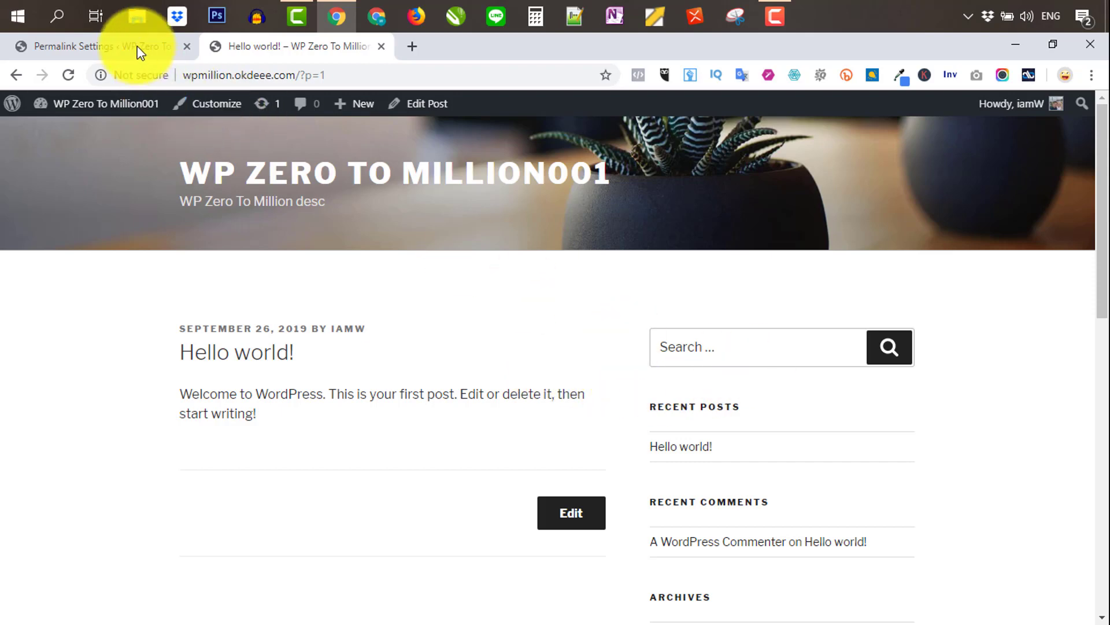
Set the permalink structure to Post name, save it, and reload the Hello world! post to check its address.
click(92, 46)
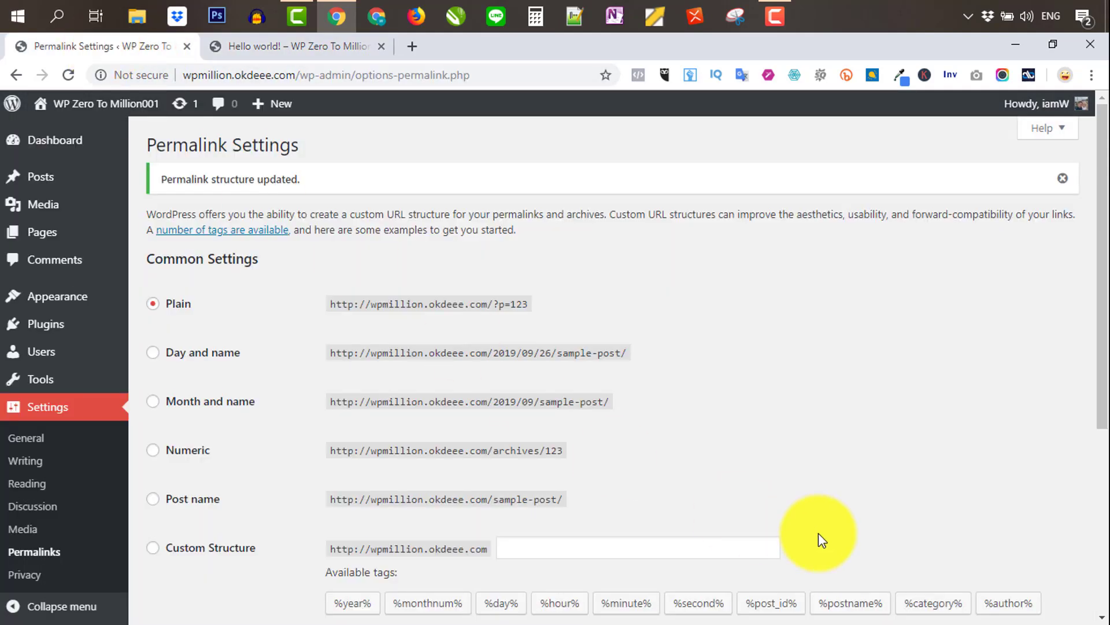
scroll(809, 535, down, 3)
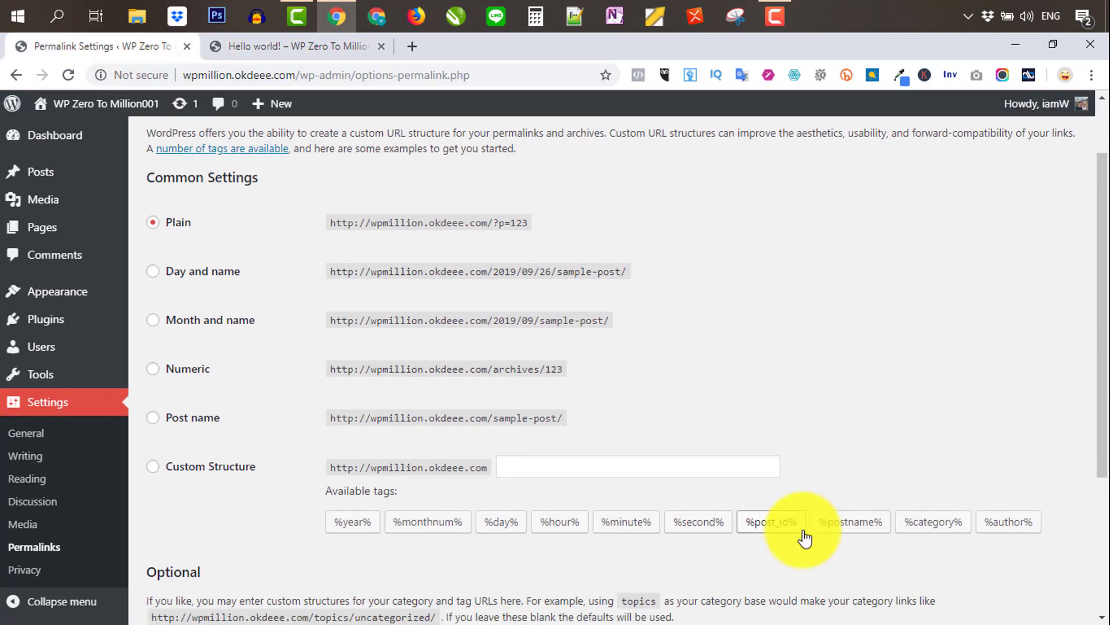
click(156, 421)
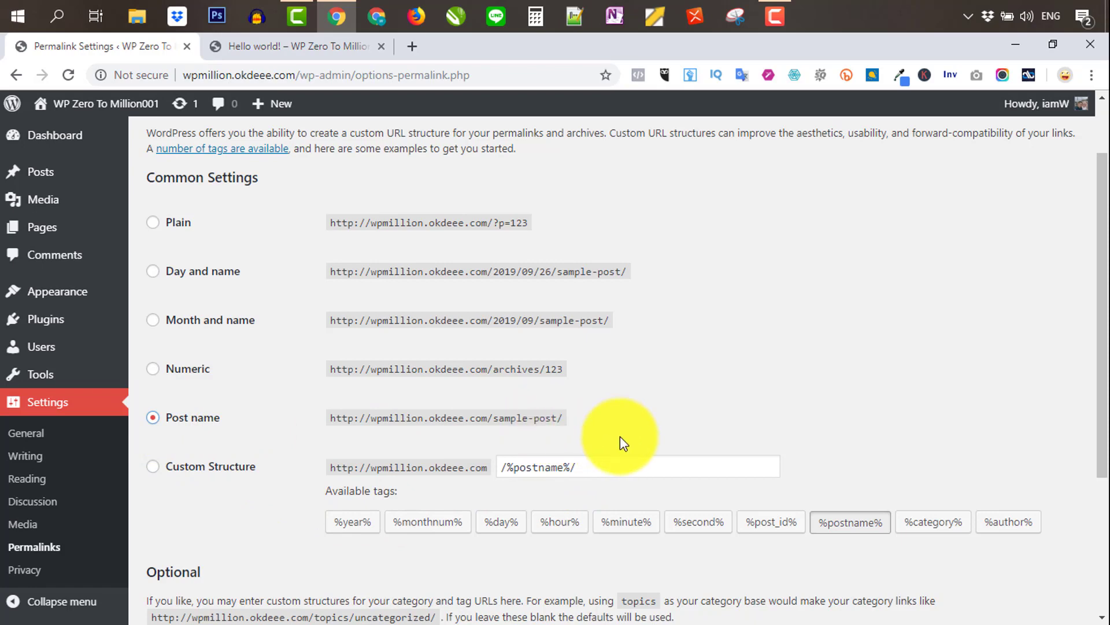
scroll(277, 570, down, 4)
click(217, 544)
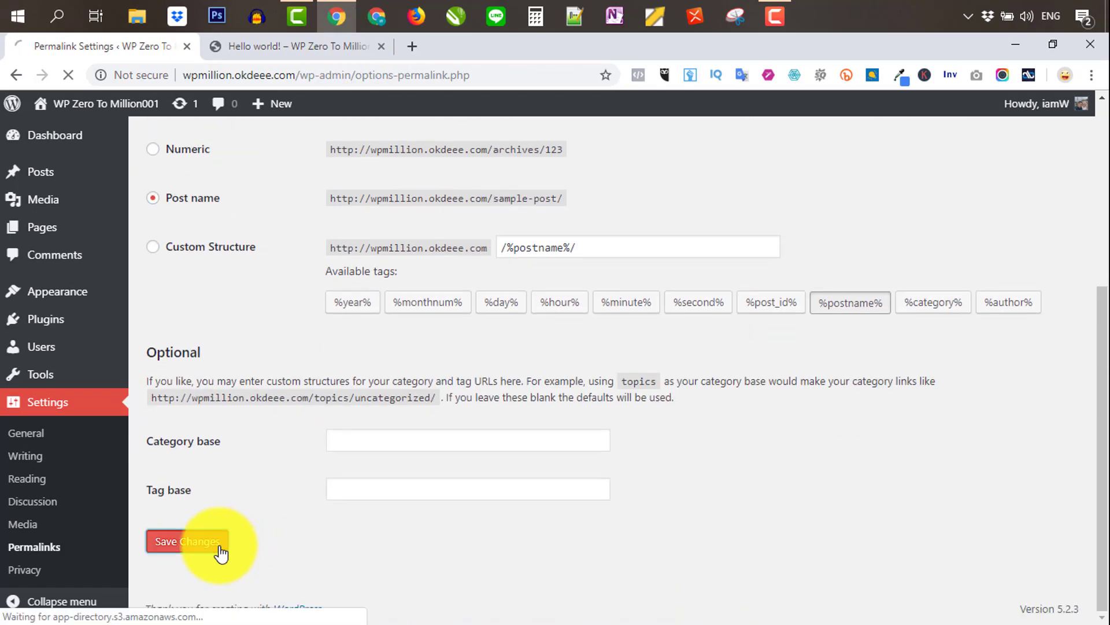
click(295, 46)
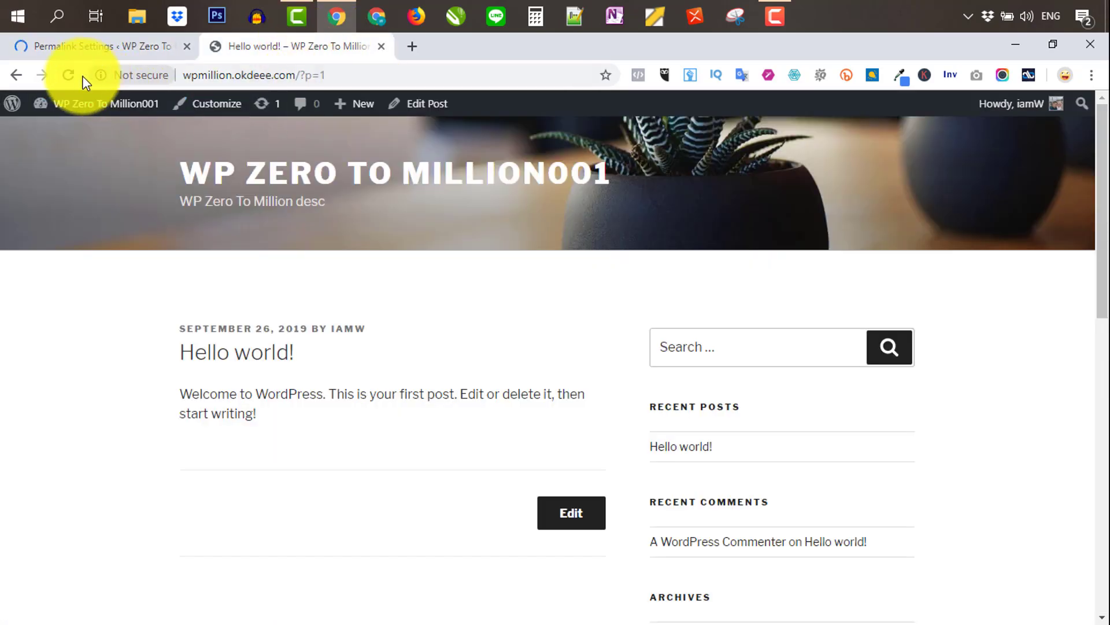
click(66, 74)
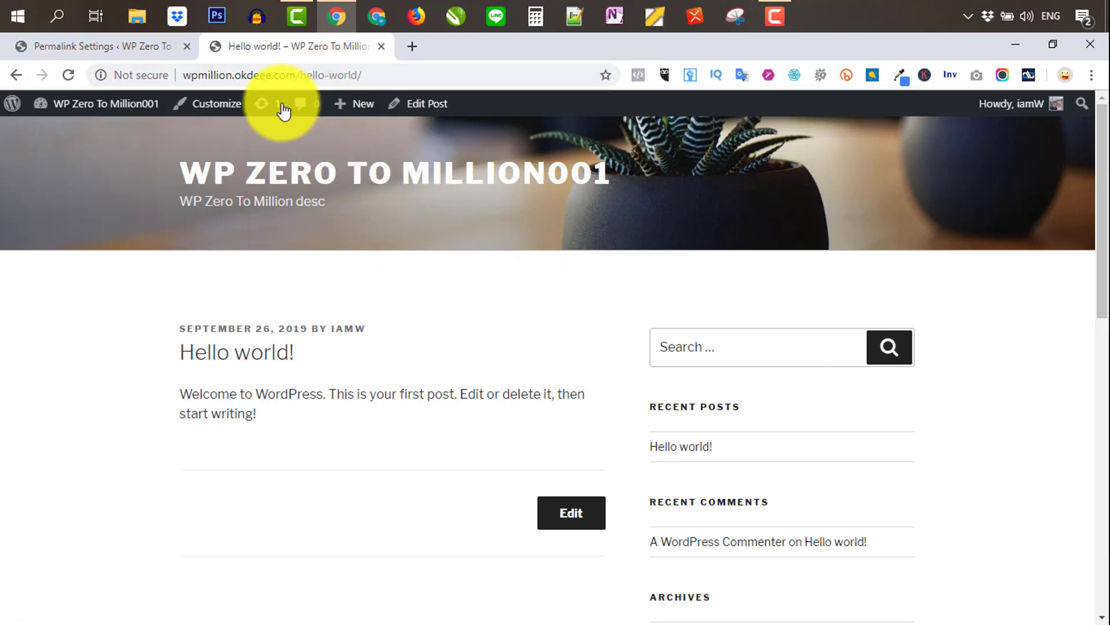
Return to the Permalink Settings and review the optional category base and tag base fields.
click(127, 49)
scroll(606, 260, down, 4)
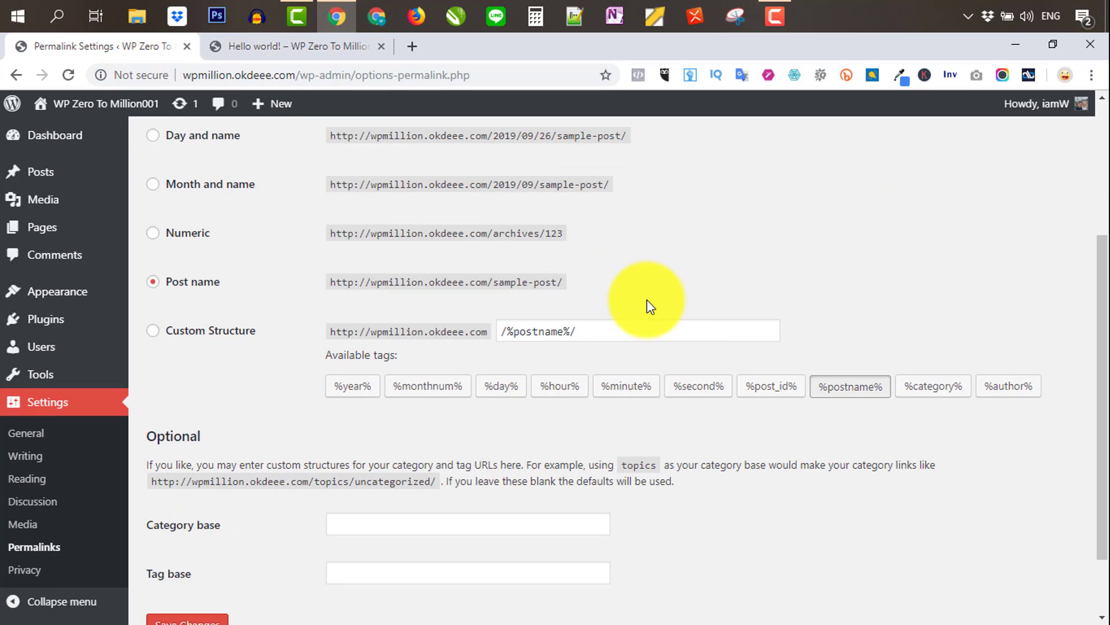
scroll(715, 272, down, 2)
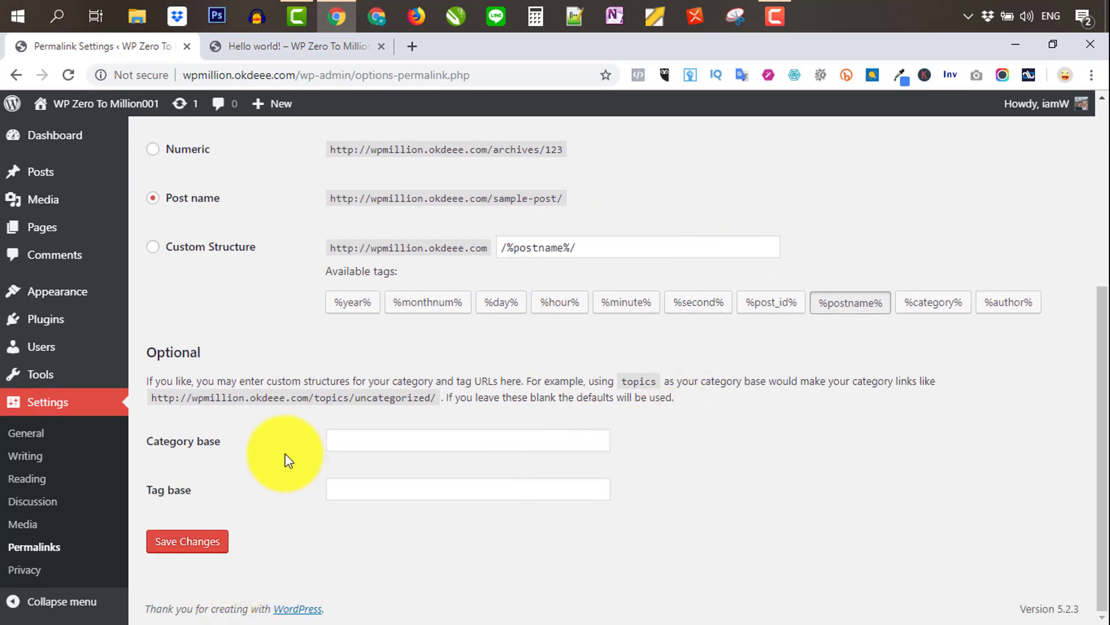
Open the Privacy Settings to review the Privacy Policy page options and go back to the Dashboard.
click(34, 573)
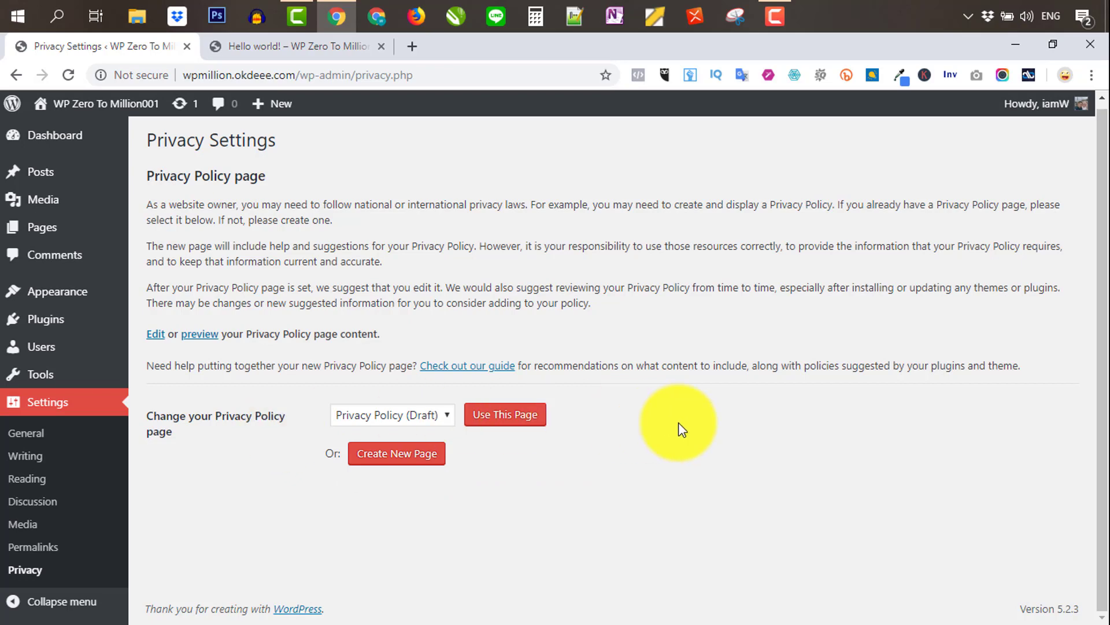
scroll(678, 423, up, 1)
click(54, 138)
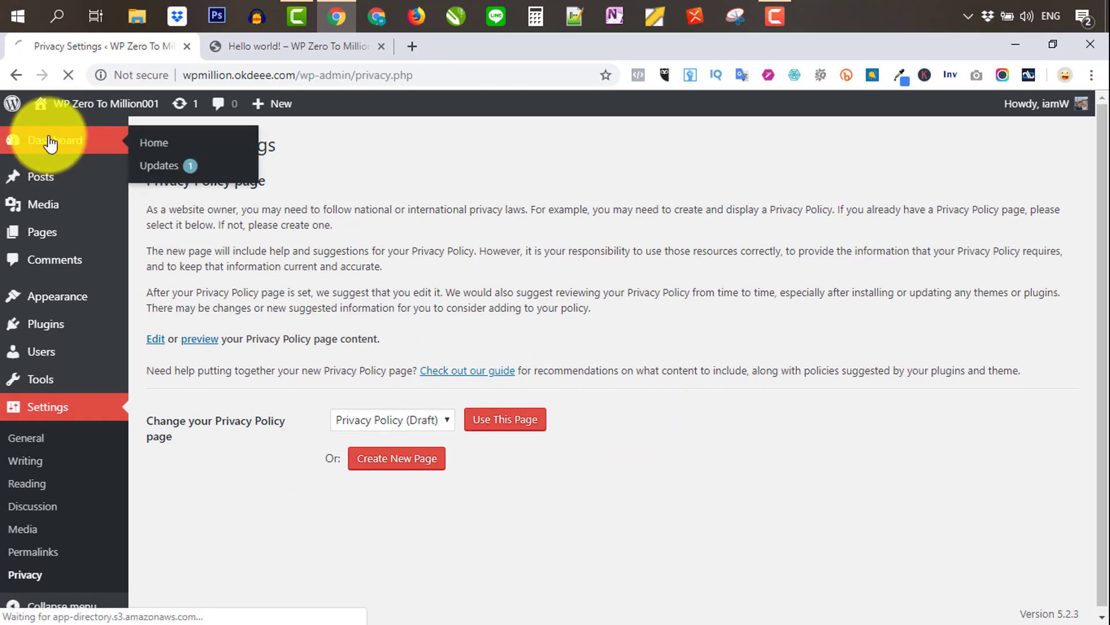